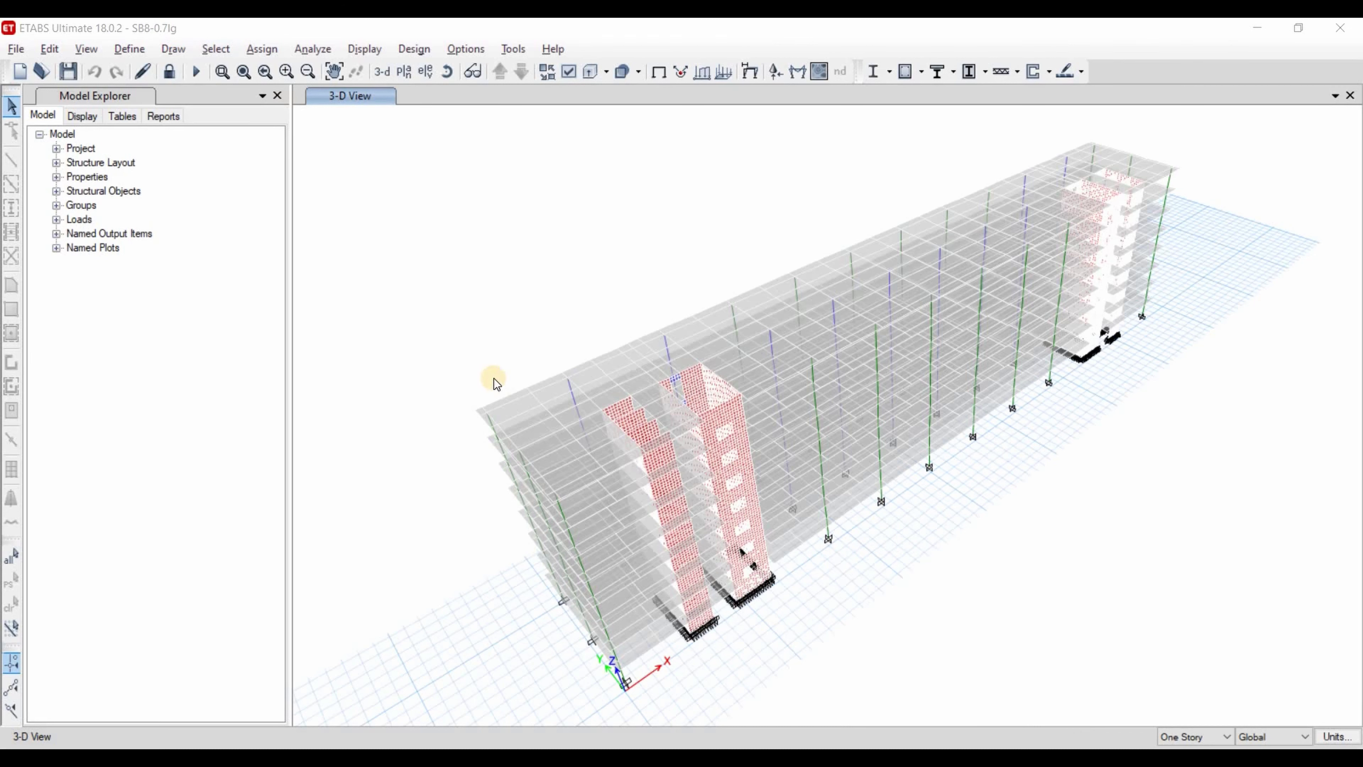
Switch to the ACI 318M-14 PDF and examine the moment of inertia factors for columns and walls in Table 6.6.3.1.1(a).
{"action": "key", "text": "alt+Tab"}
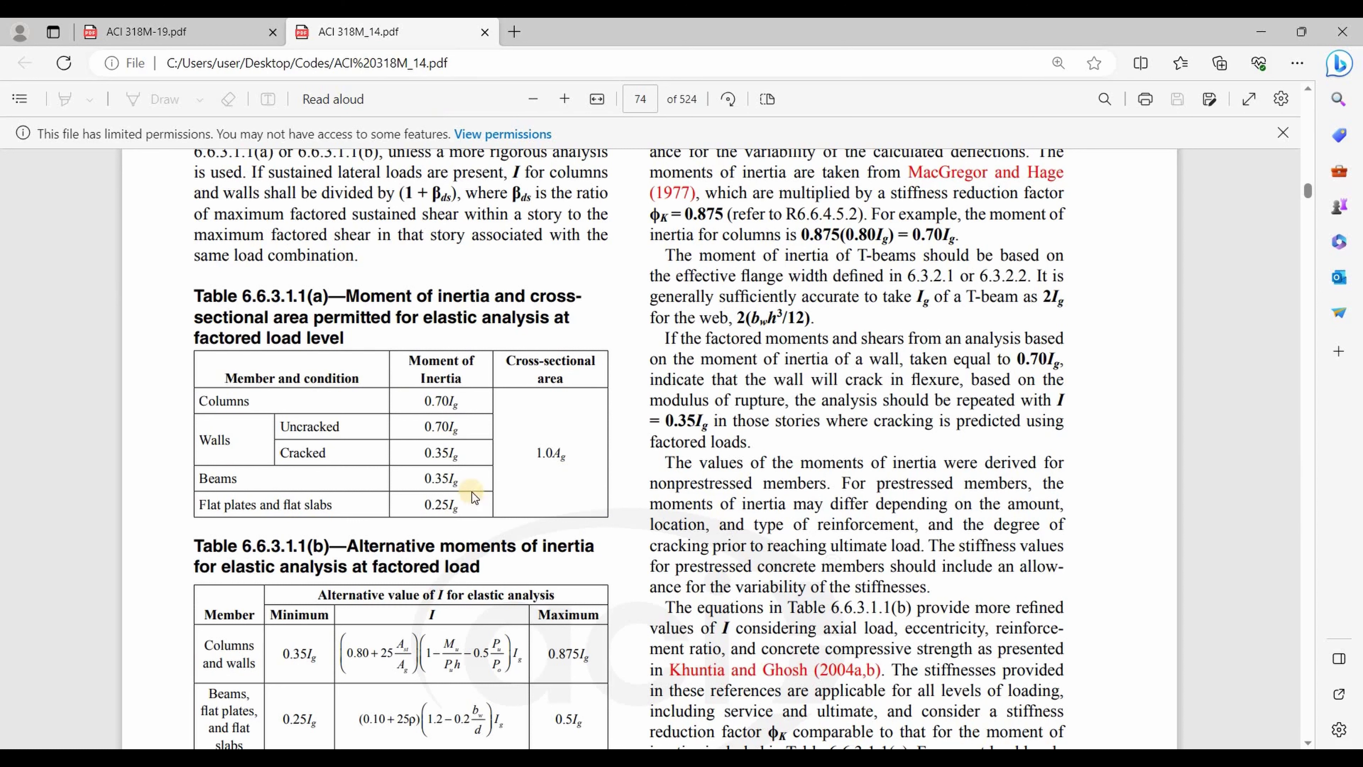
{"action": "double_click", "coordinate": [440, 401]}
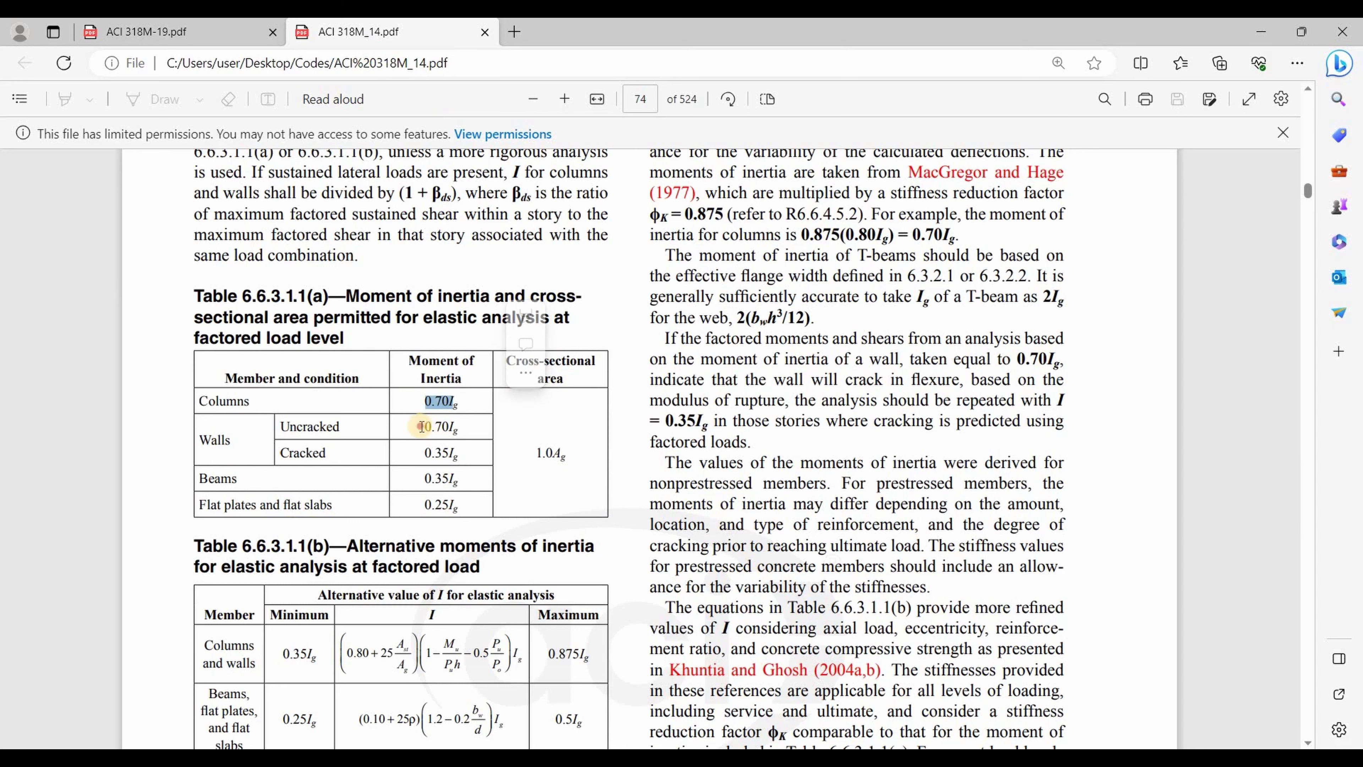
{"action": "left_click_drag", "start_coordinate": [459, 429], "coordinate": [419, 430]}
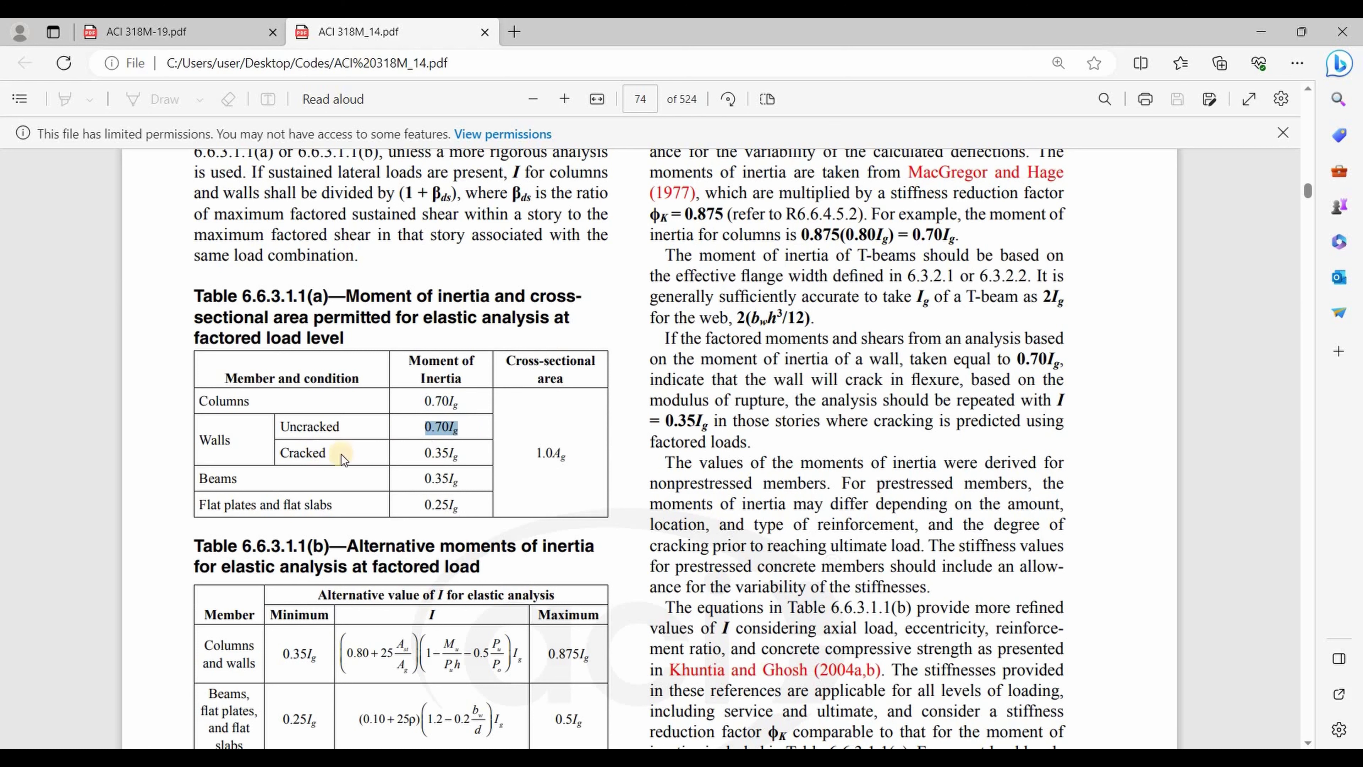
{"action": "left_click_drag", "start_coordinate": [322, 454], "coordinate": [280, 453]}
{"action": "left_click", "coordinate": [265, 492]}
Read the commentary on wall cracking in flexure, highlighting the phrase "modulus of rupture".
{"action": "left_click_drag", "start_coordinate": [701, 359], "coordinate": [772, 461]}
{"action": "left_click", "coordinate": [760, 445]}
{"action": "left_click_drag", "start_coordinate": [651, 401], "coordinate": [785, 402]}
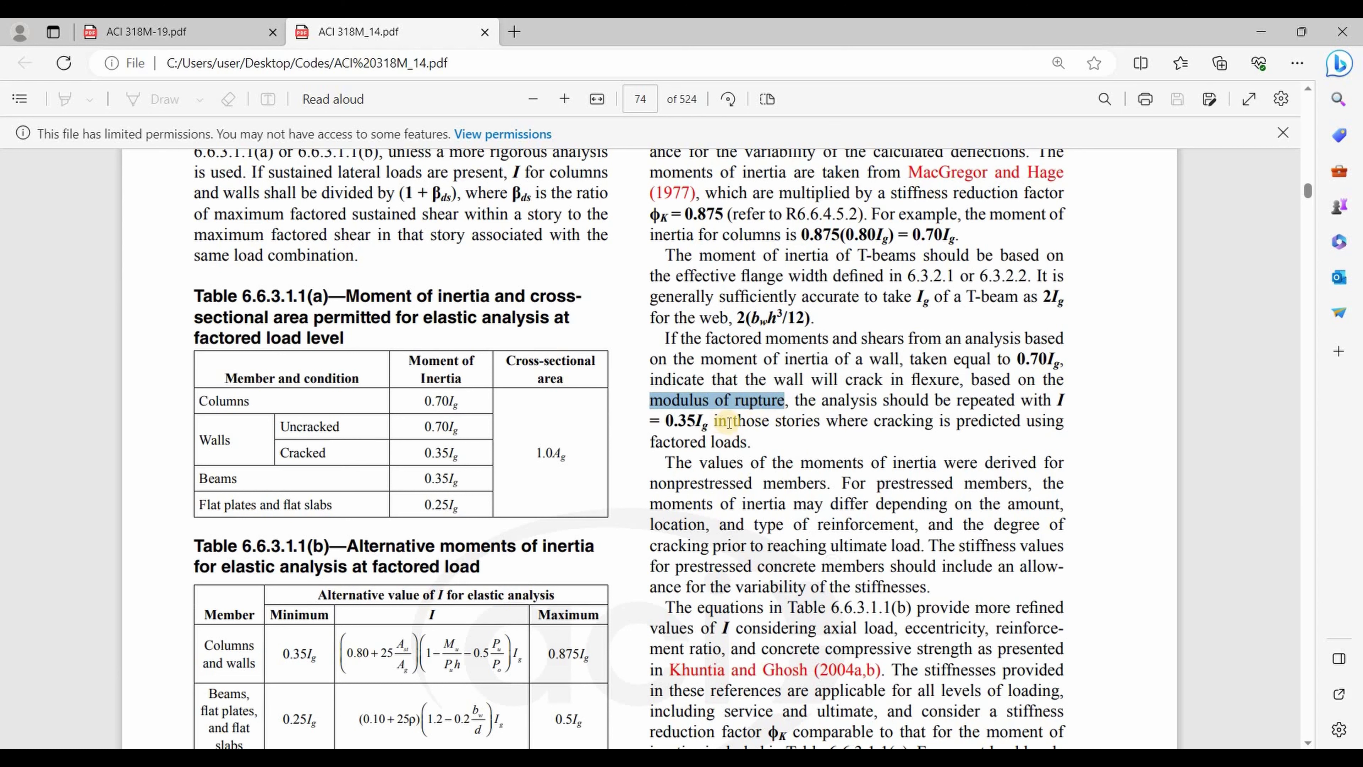
Go to page 318 of the ACI 318M-14 PDF and examine the modulus of rupture definition and equation 19.2.3.1.
{"action": "left_click", "coordinate": [672, 91]}
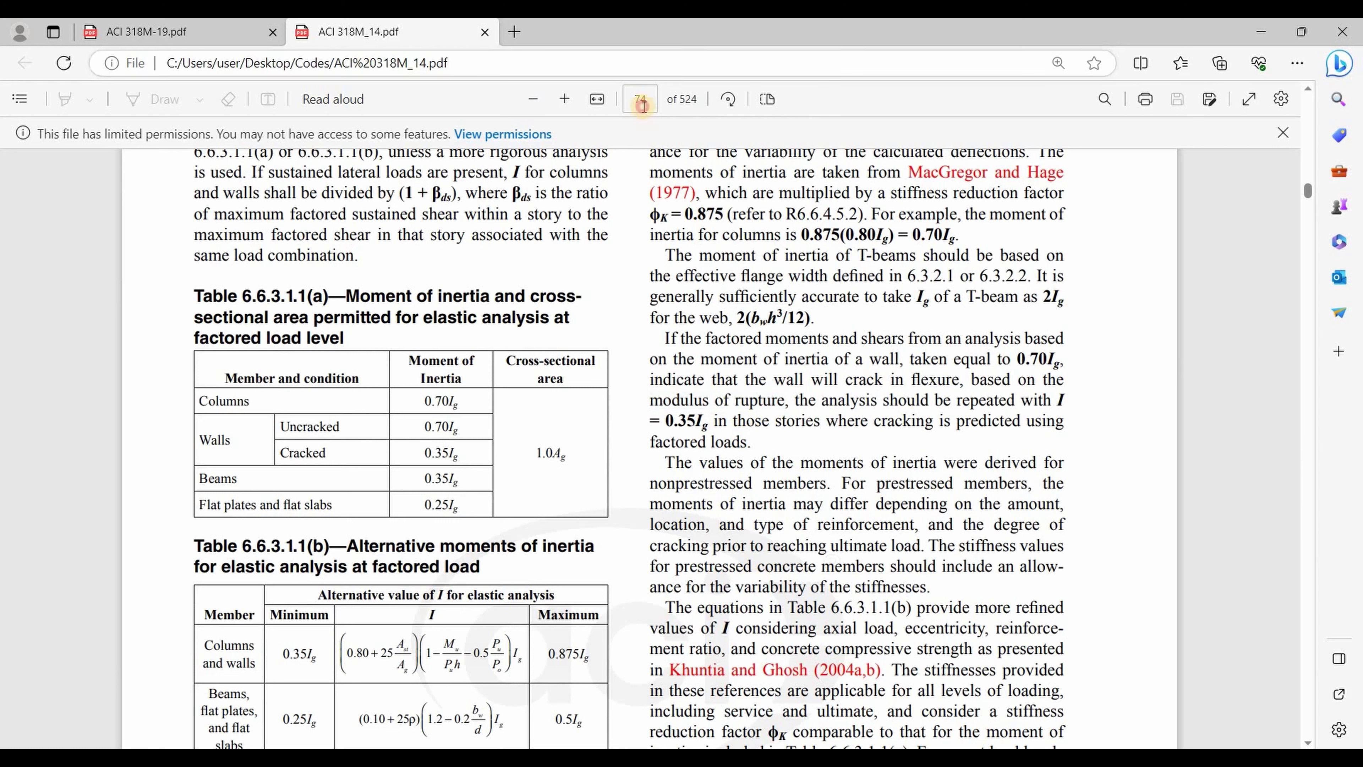
{"action": "left_click", "coordinate": [645, 96]}
{"action": "type", "text": "31"}
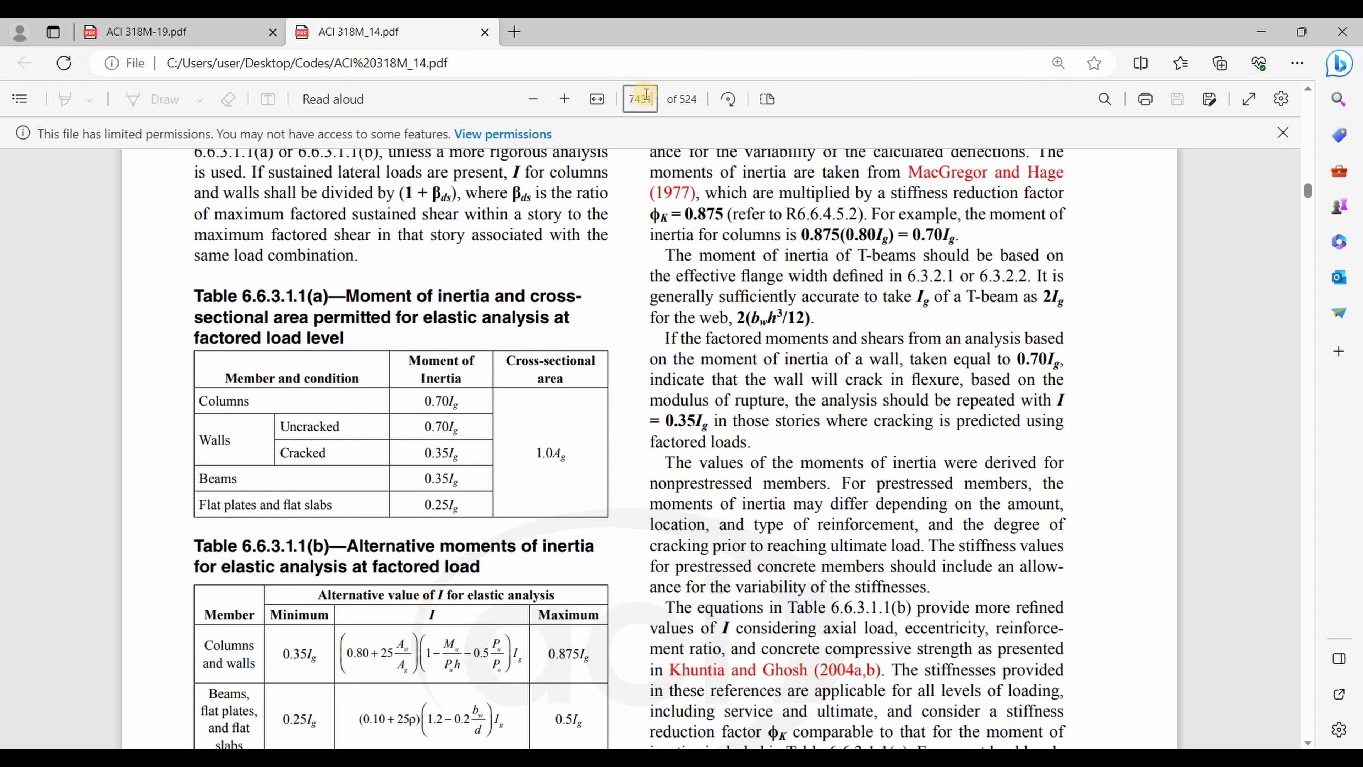
{"action": "type", "text": "8"}
{"action": "key", "text": "Return"}
{"action": "type", "text": "318"}
{"action": "key", "text": "Return"}
{"action": "left_click_drag", "start_coordinate": [283, 354], "coordinate": [612, 354]}
{"action": "left_click_drag", "start_coordinate": [356, 412], "coordinate": [475, 414]}
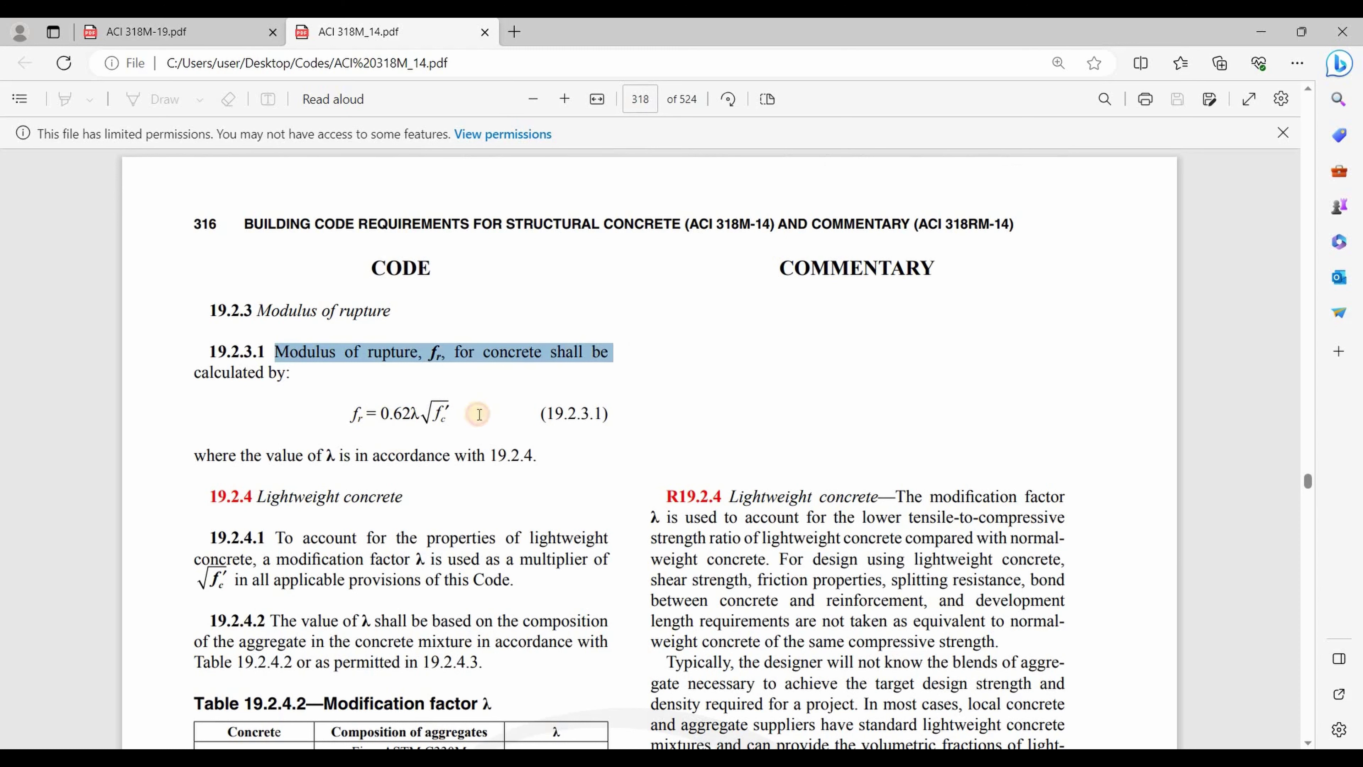
{"action": "left_click", "coordinate": [516, 421]}
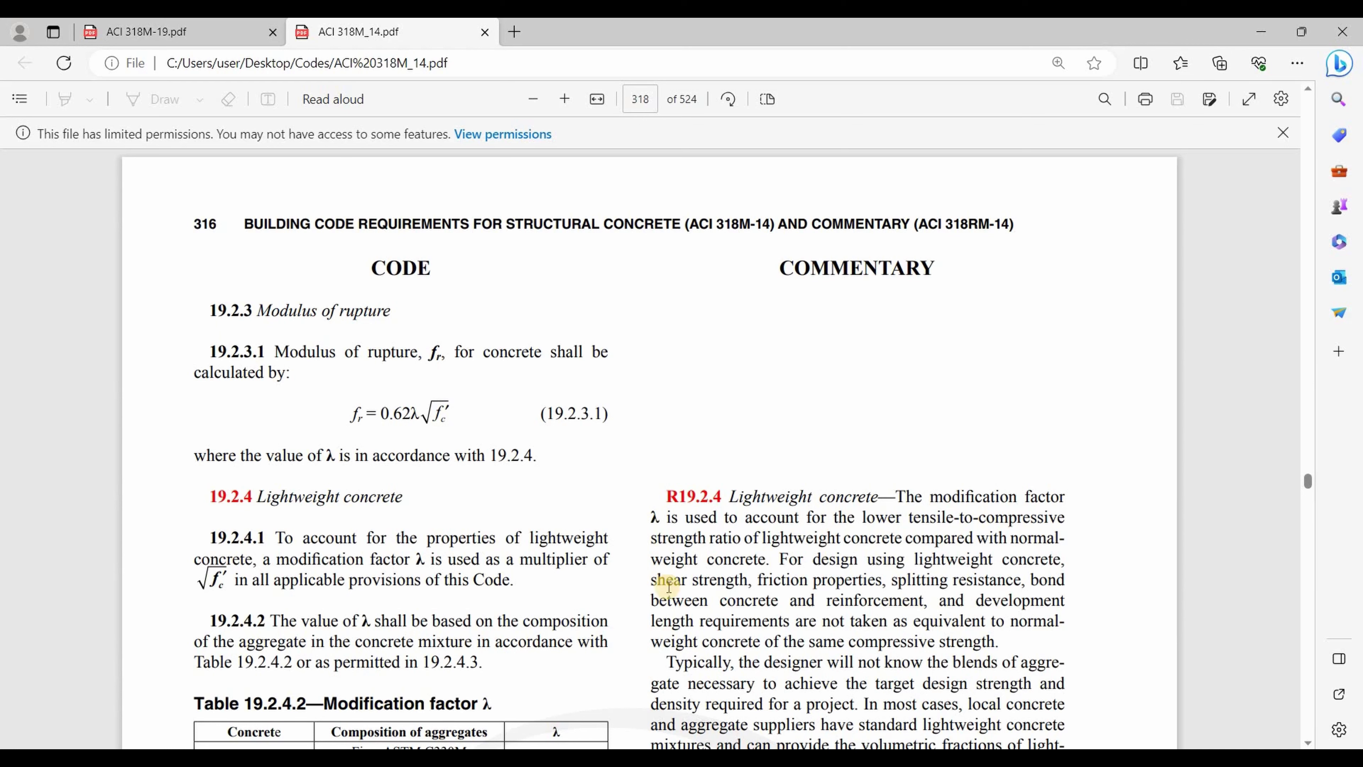
Switch to the Cal.xlsx workbook in Excel and review the joint and shell naming figures and the load definition section.
{"action": "mouse_move", "coordinate": [741, 749]}
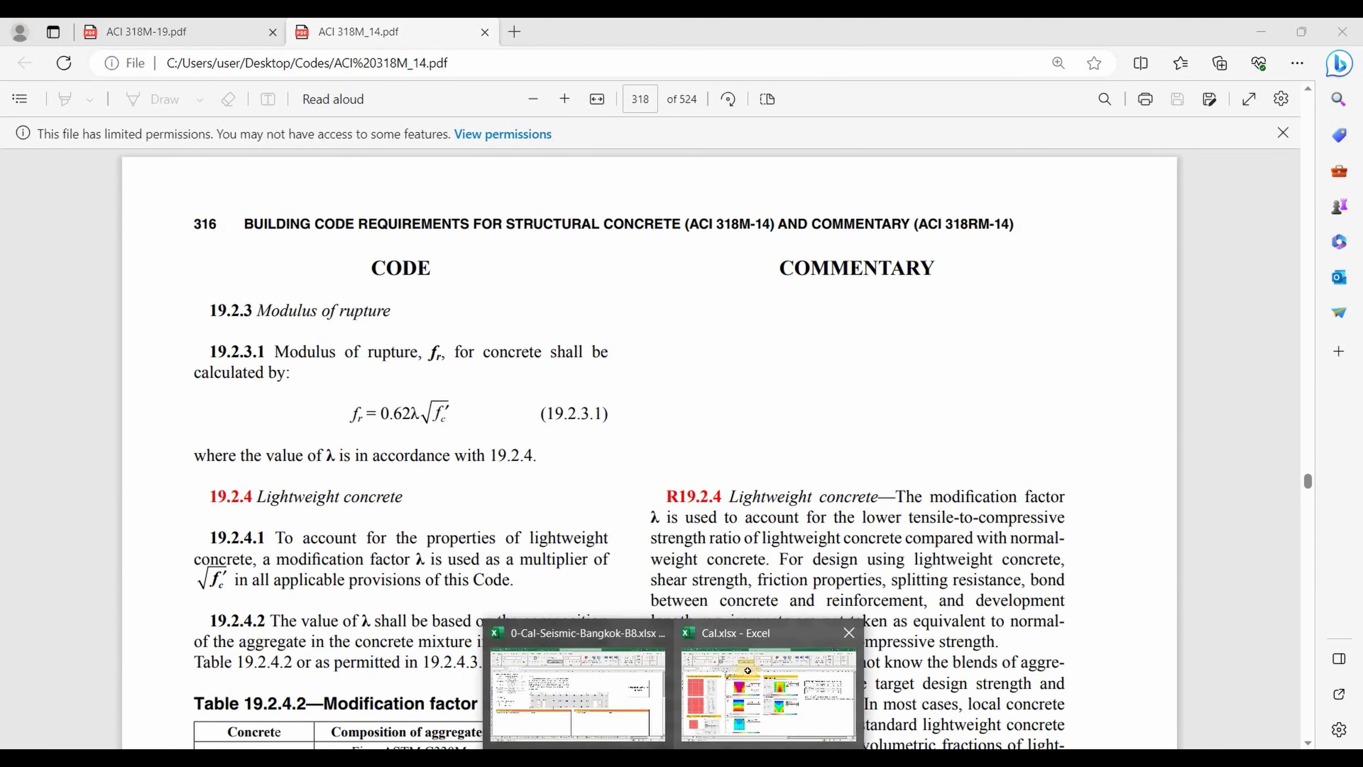
{"action": "left_click", "coordinate": [826, 698]}
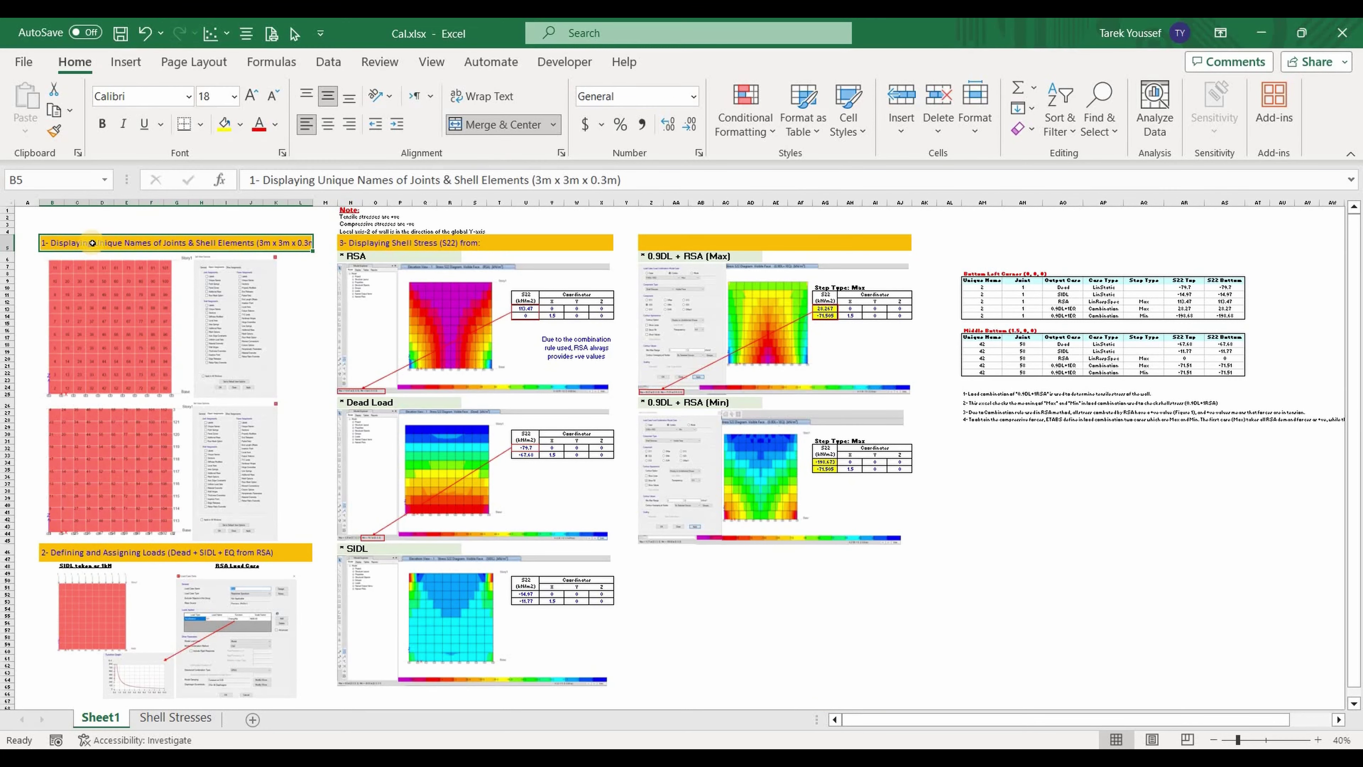
{"action": "scroll", "coordinate": [92, 243], "scroll_direction": "up", "scroll_amount": 4, "text": "ctrl"}
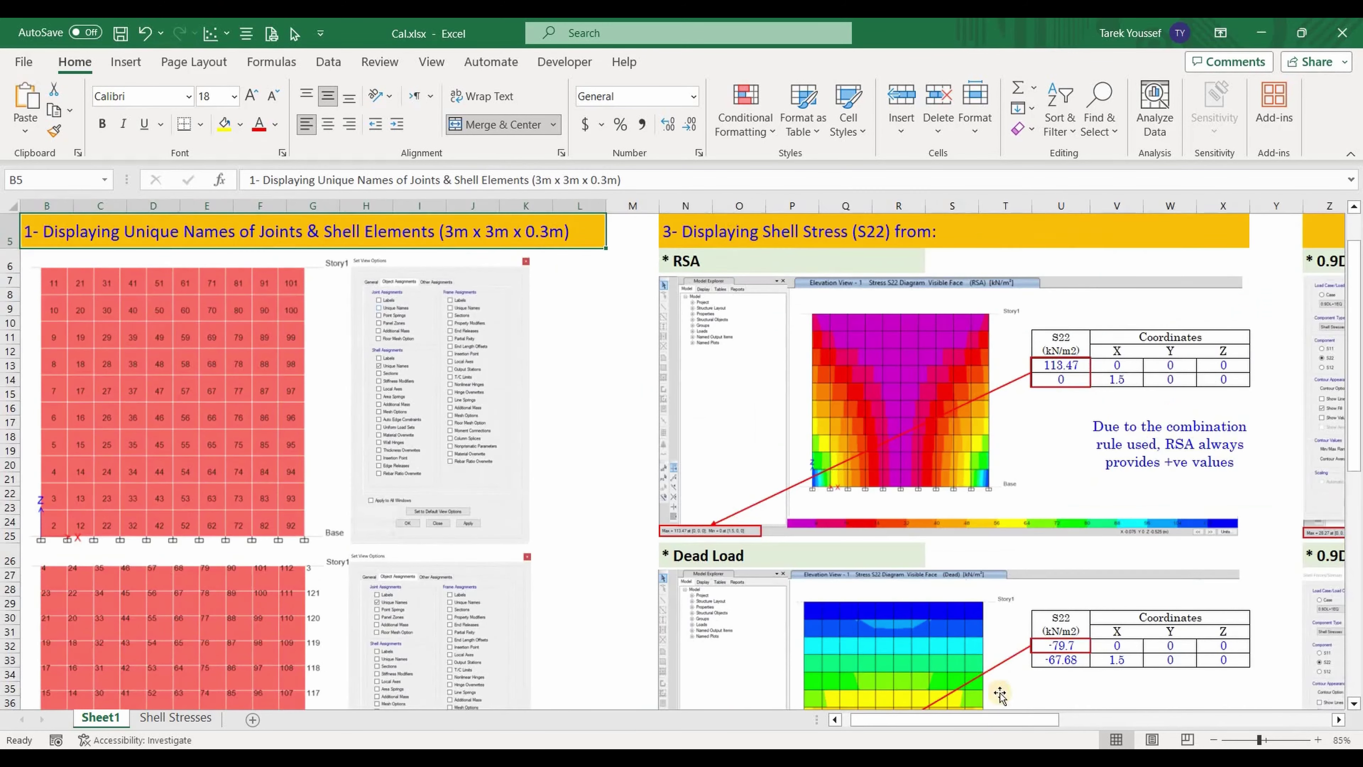
{"action": "scroll", "coordinate": [258, 653], "scroll_direction": "up", "scroll_amount": 1}
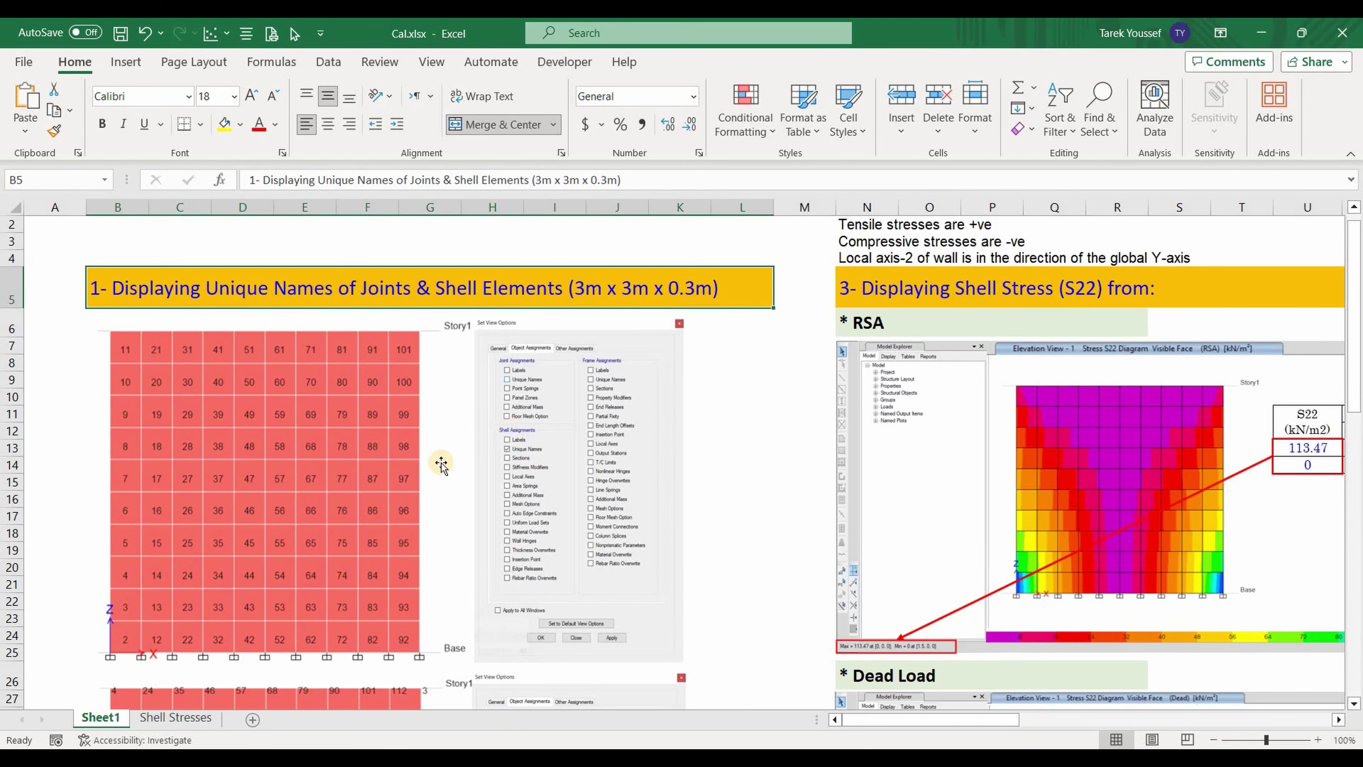
{"action": "scroll", "coordinate": [407, 483], "scroll_direction": "down", "scroll_amount": 5}
{"action": "scroll", "coordinate": [912, 661], "scroll_direction": "up", "scroll_amount": 1, "text": "ctrl"}
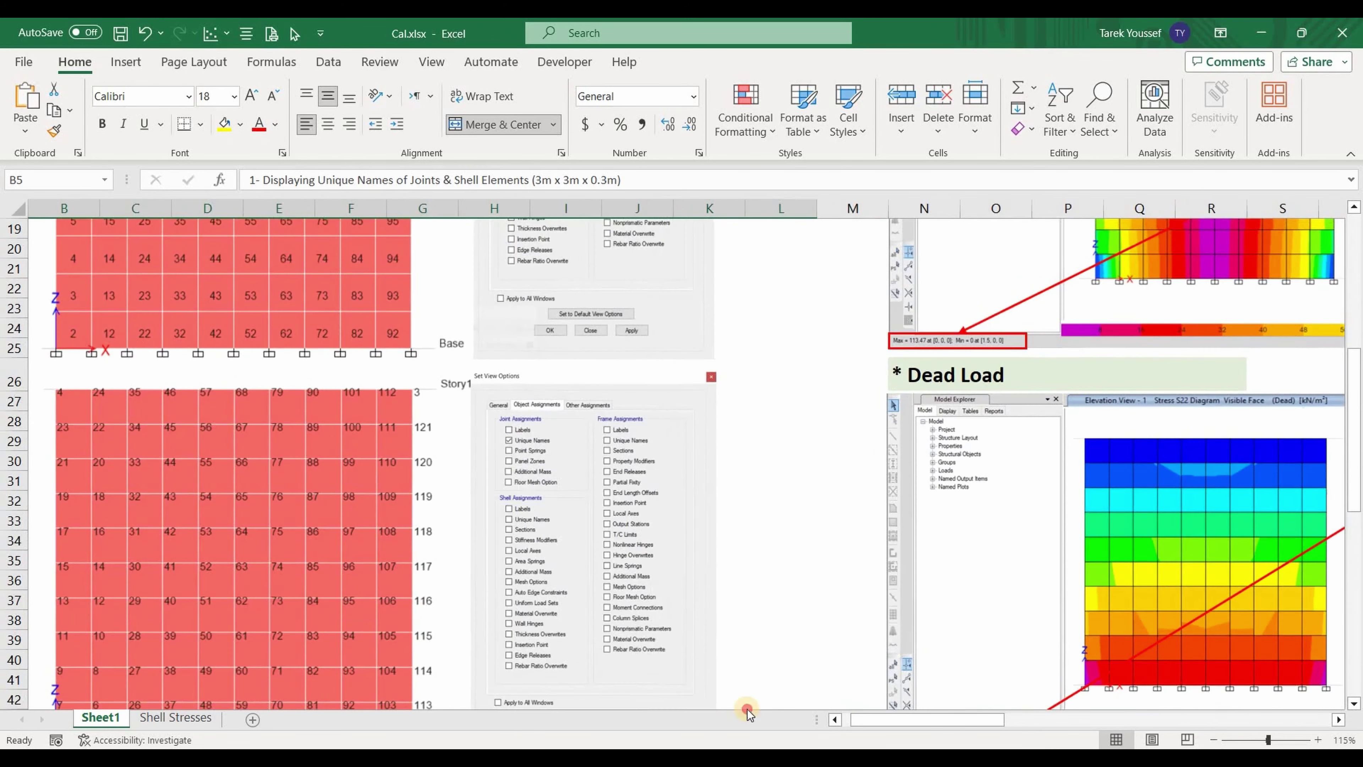
{"action": "scroll", "coordinate": [547, 434], "scroll_direction": "left", "scroll_amount": 1}
{"action": "scroll", "coordinate": [515, 435], "scroll_direction": "down", "scroll_amount": 1}
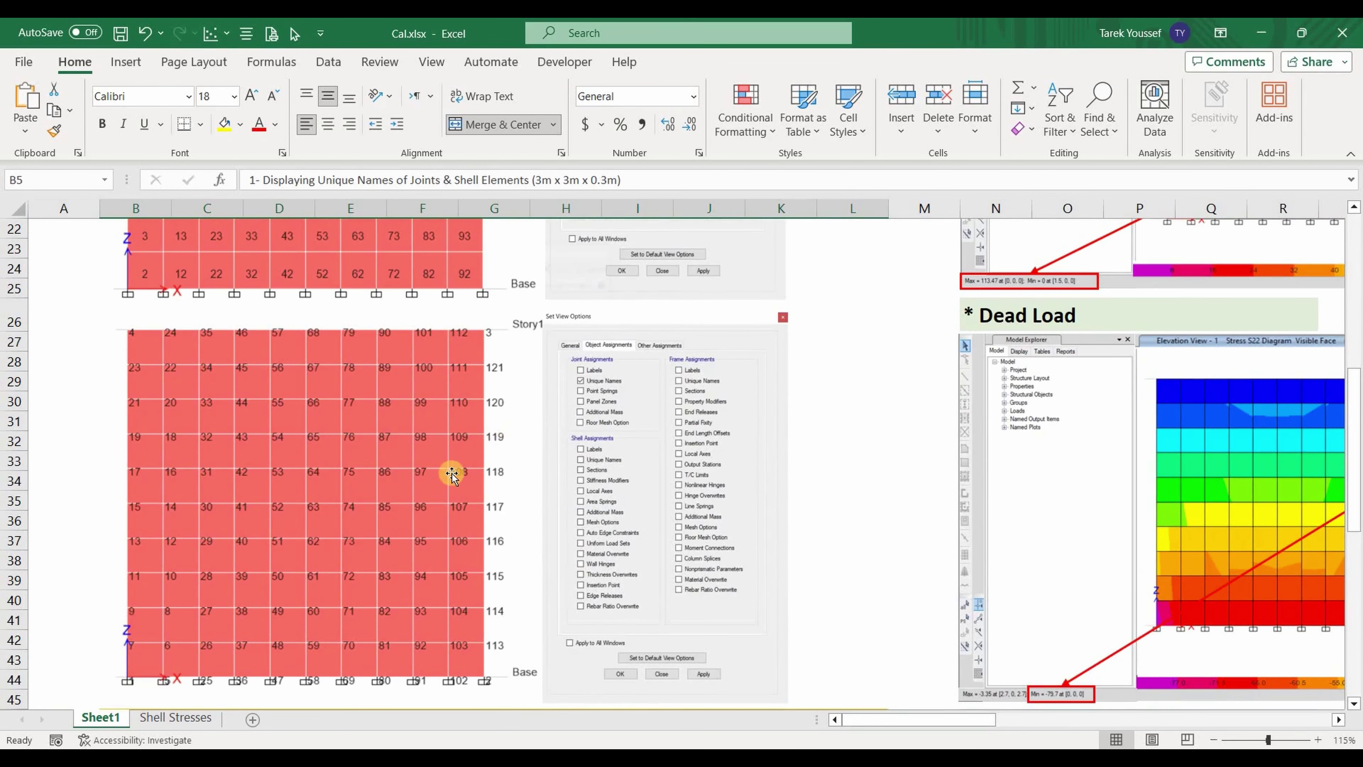
{"action": "scroll", "coordinate": [453, 476], "scroll_direction": "down", "scroll_amount": 1}
{"action": "scroll", "coordinate": [448, 472], "scroll_direction": "up", "scroll_amount": 1}
{"action": "scroll", "coordinate": [213, 359], "scroll_direction": "down", "scroll_amount": 3, "text": "ctrl"}
{"action": "scroll", "coordinate": [204, 349], "scroll_direction": "down", "scroll_amount": 4}
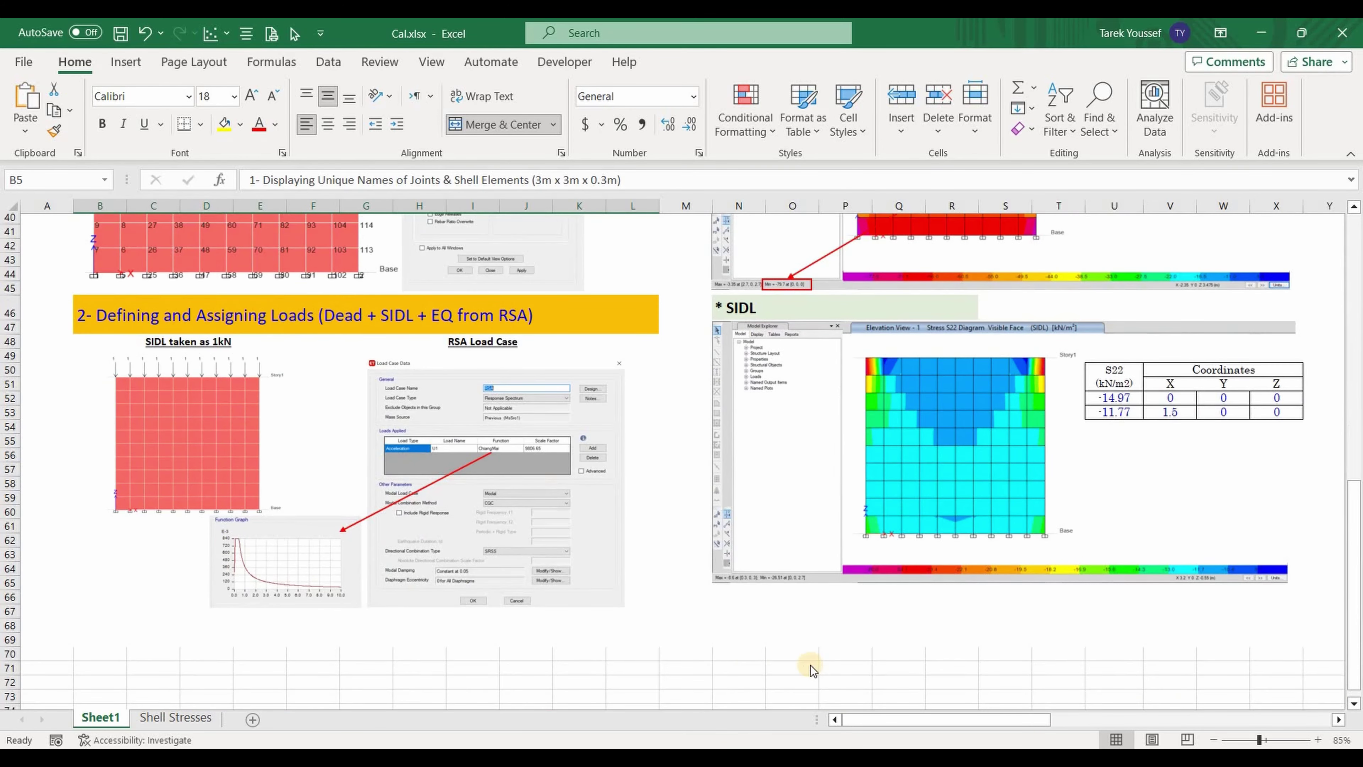
Switch to the wall model in ETABS and inspect the ChiangMai response spectrum function definition.
{"action": "left_click", "coordinate": [883, 698]}
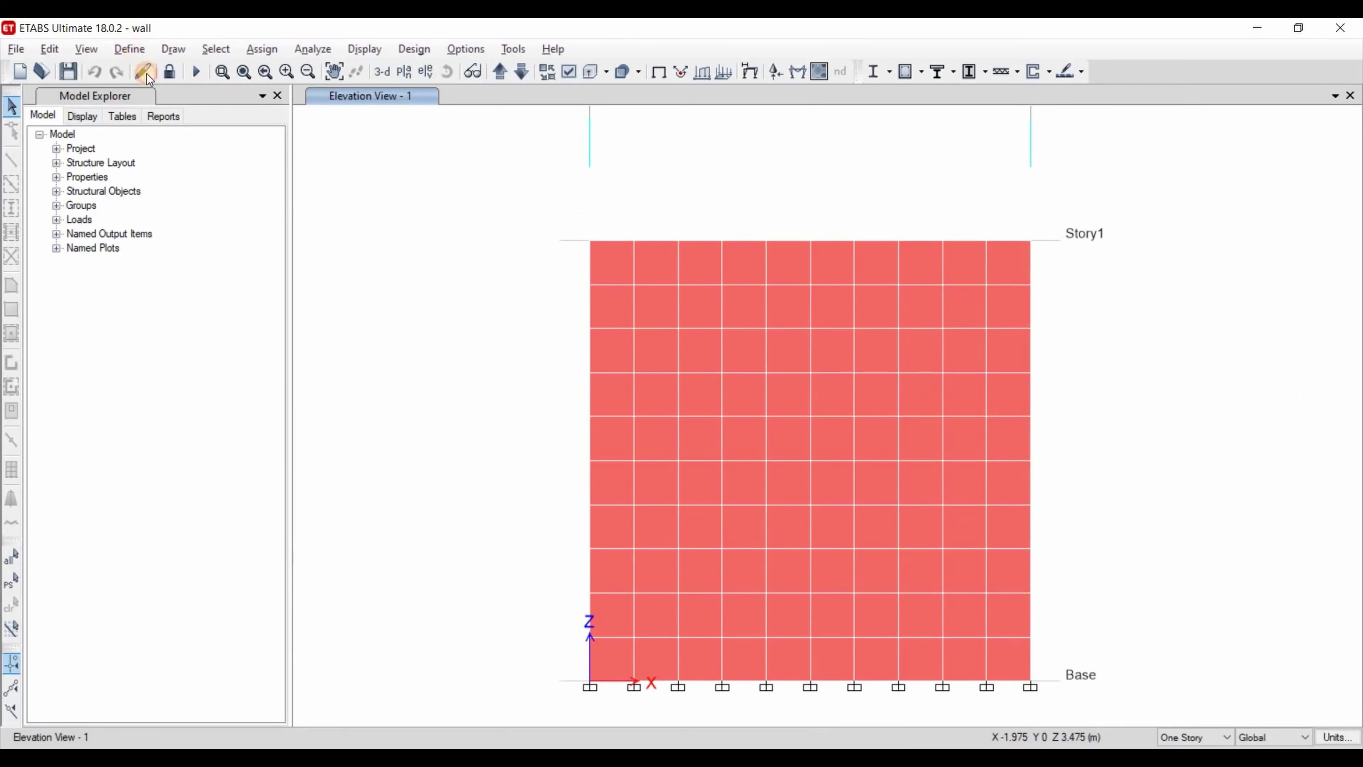
{"action": "left_click", "coordinate": [130, 51]}
{"action": "mouse_move", "coordinate": [311, 315]}
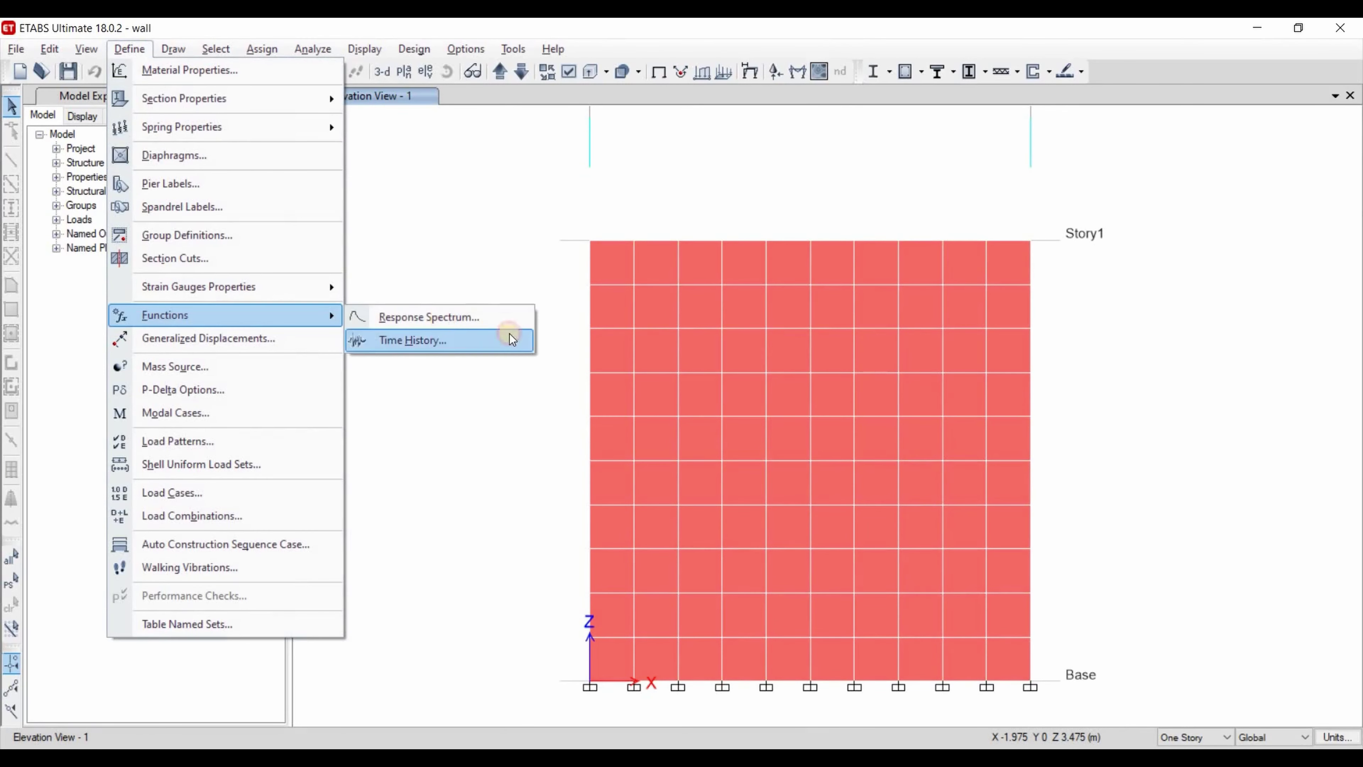
{"action": "left_click", "coordinate": [483, 317]}
{"action": "left_click", "coordinate": [773, 404]}
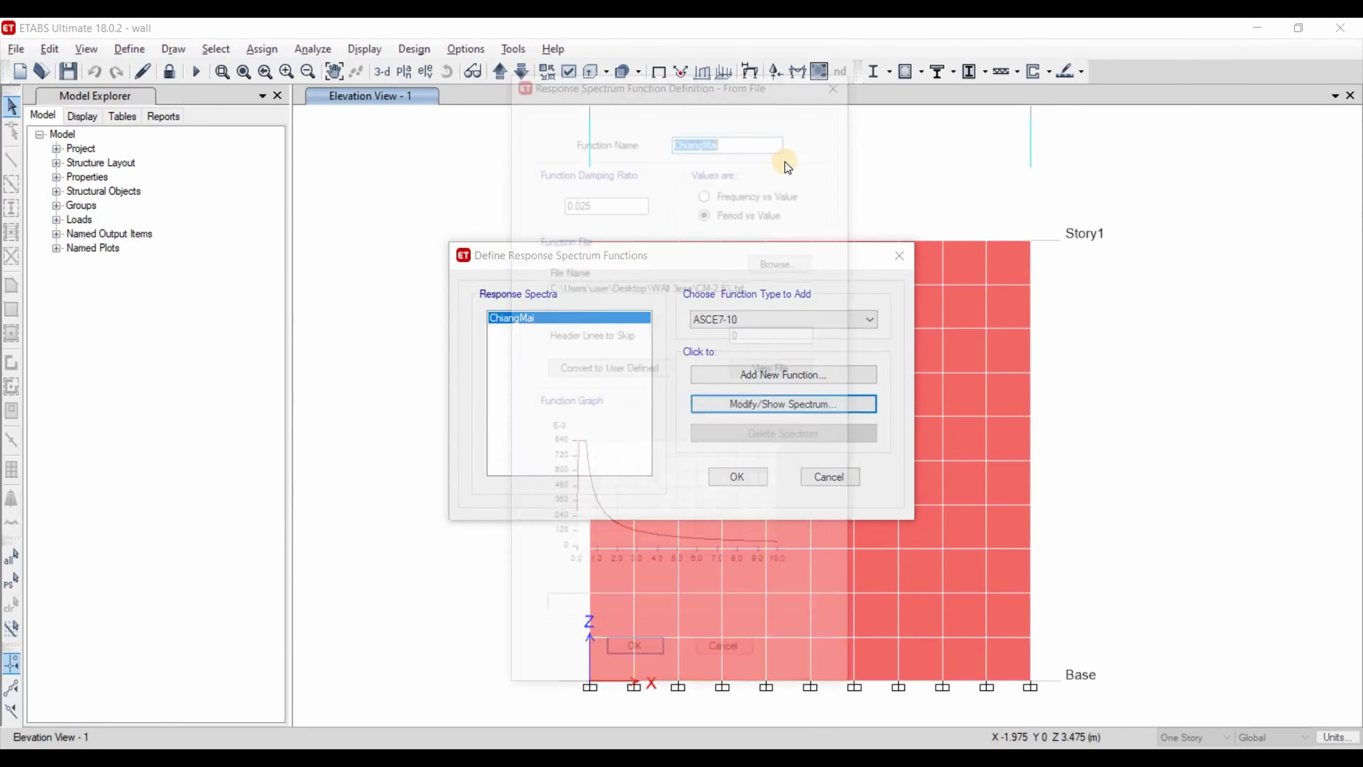
{"action": "key", "text": "Escape"}
{"action": "key", "text": "Escape"}
Inspect the defined load cases, viewing the RSA response spectrum data and checking the Dead and SIDL cases.
{"action": "key", "text": "alt+d"}
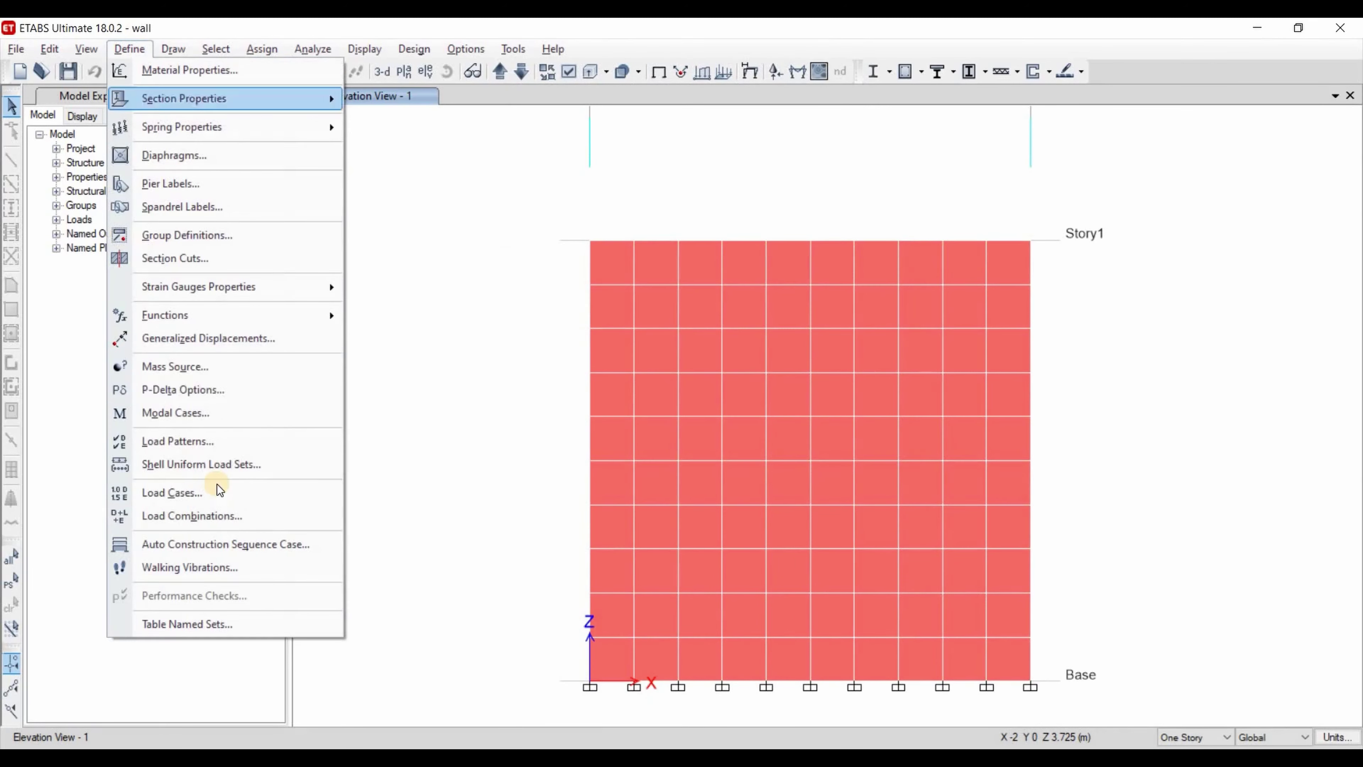
{"action": "left_click", "coordinate": [217, 485]}
{"action": "left_click", "coordinate": [602, 359]}
{"action": "left_click", "coordinate": [895, 367]}
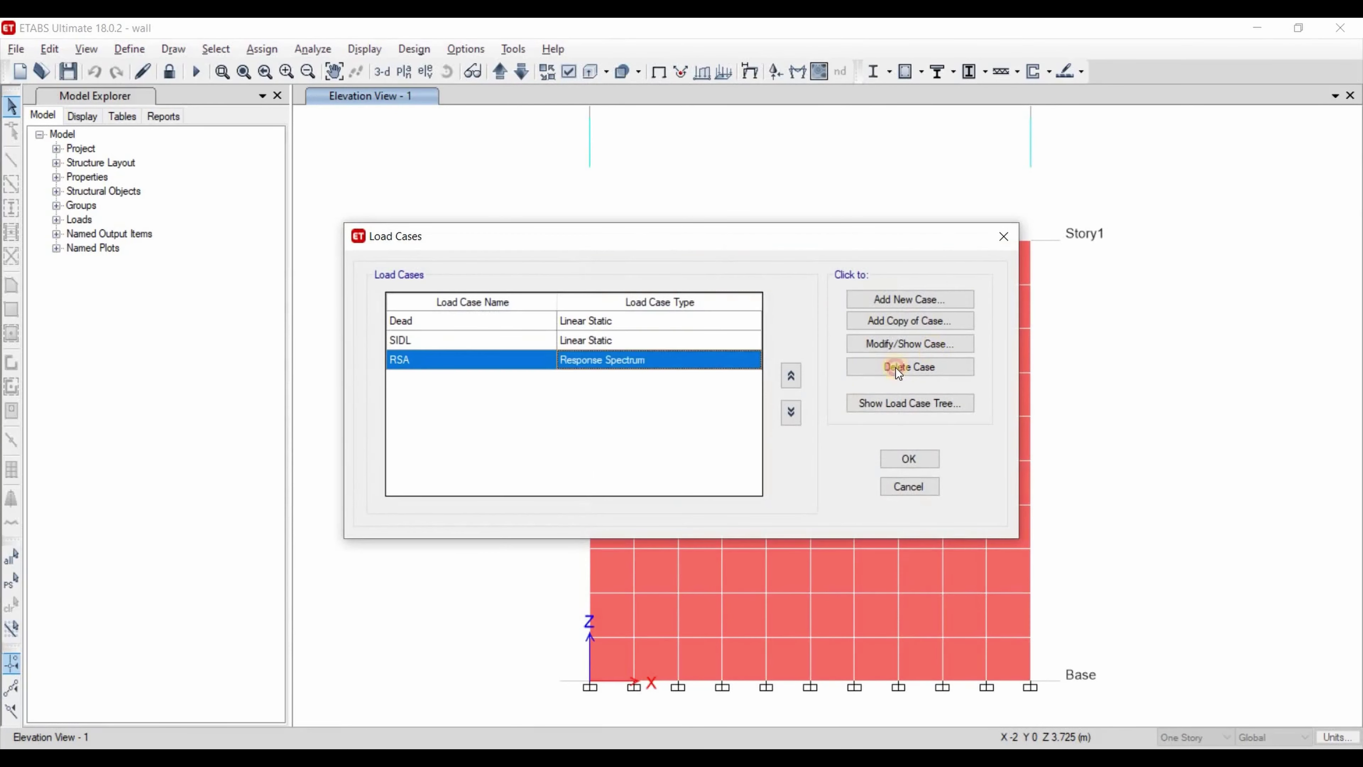
{"action": "double_click", "coordinate": [618, 360]}
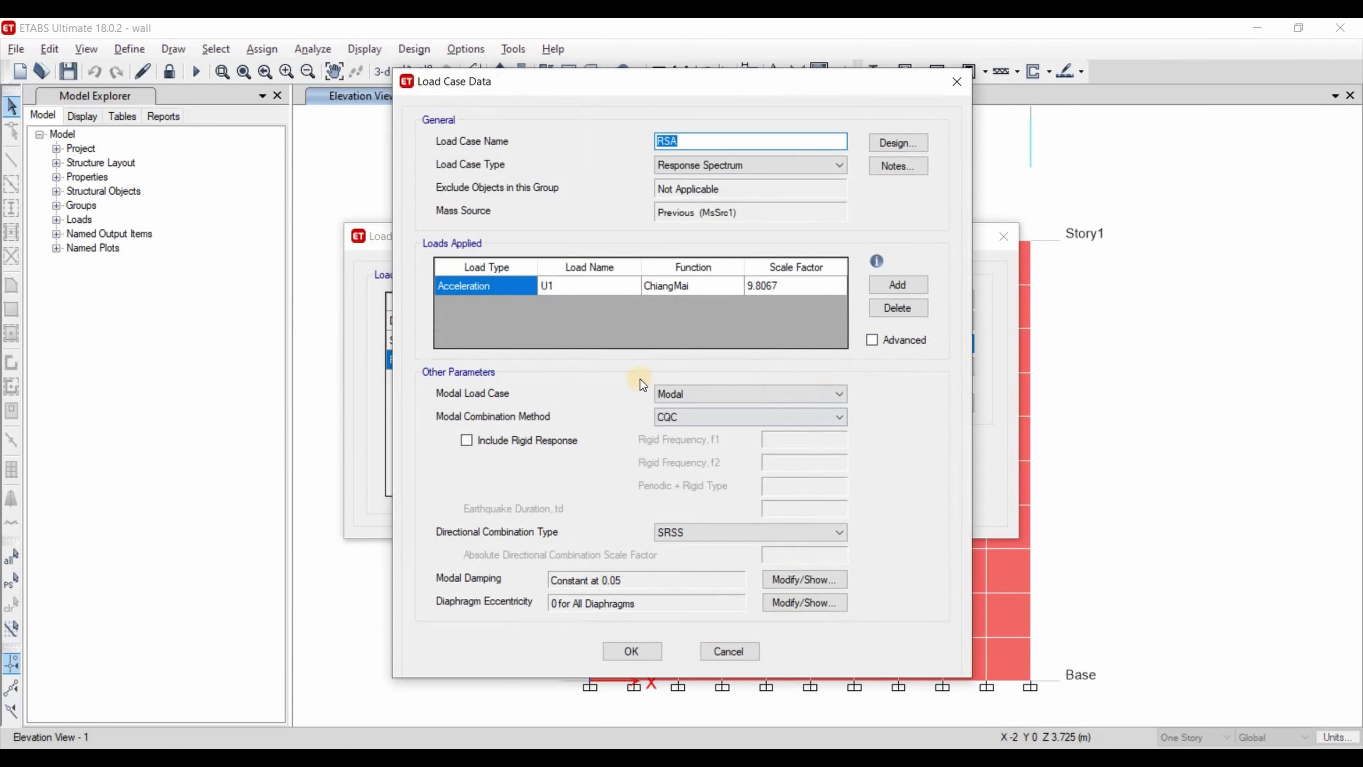
{"action": "key", "text": "Escape"}
{"action": "left_click", "coordinate": [484, 326]}
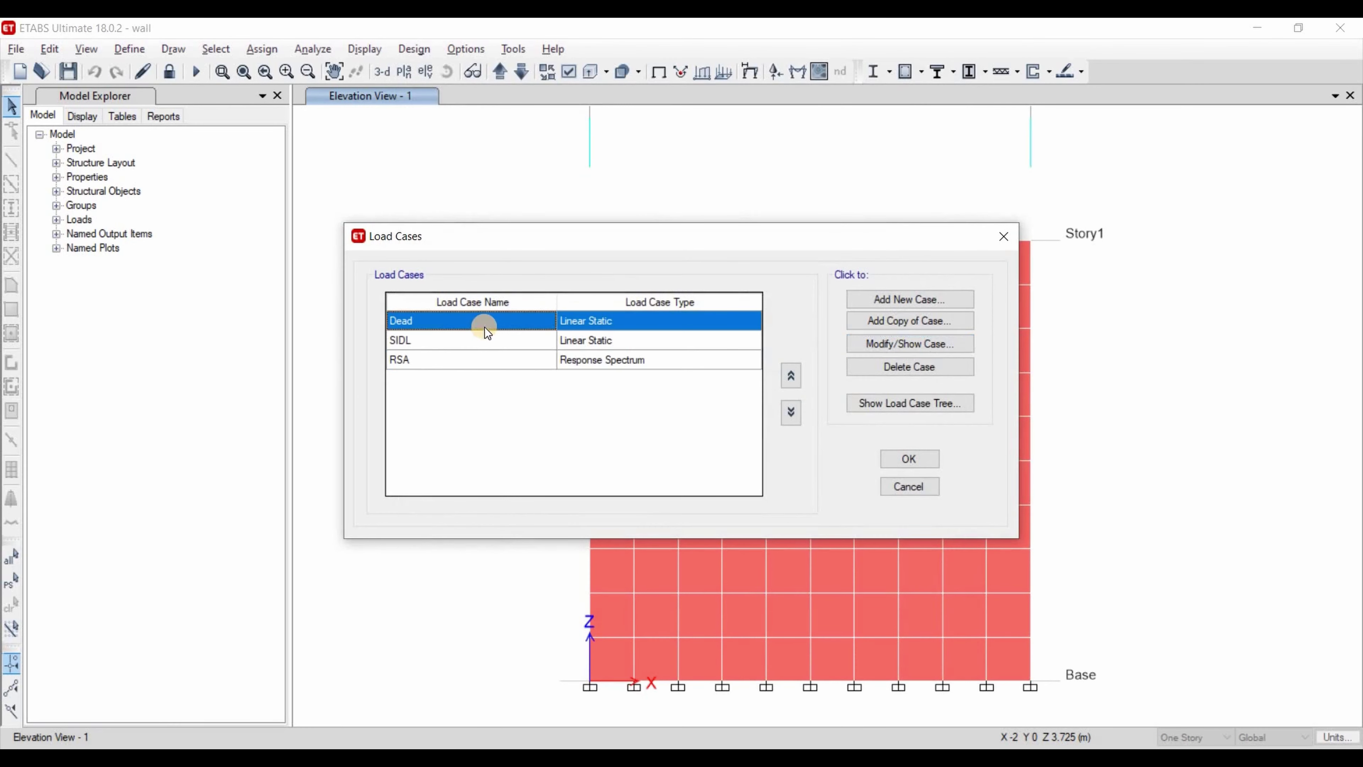
{"action": "left_click", "coordinate": [486, 337]}
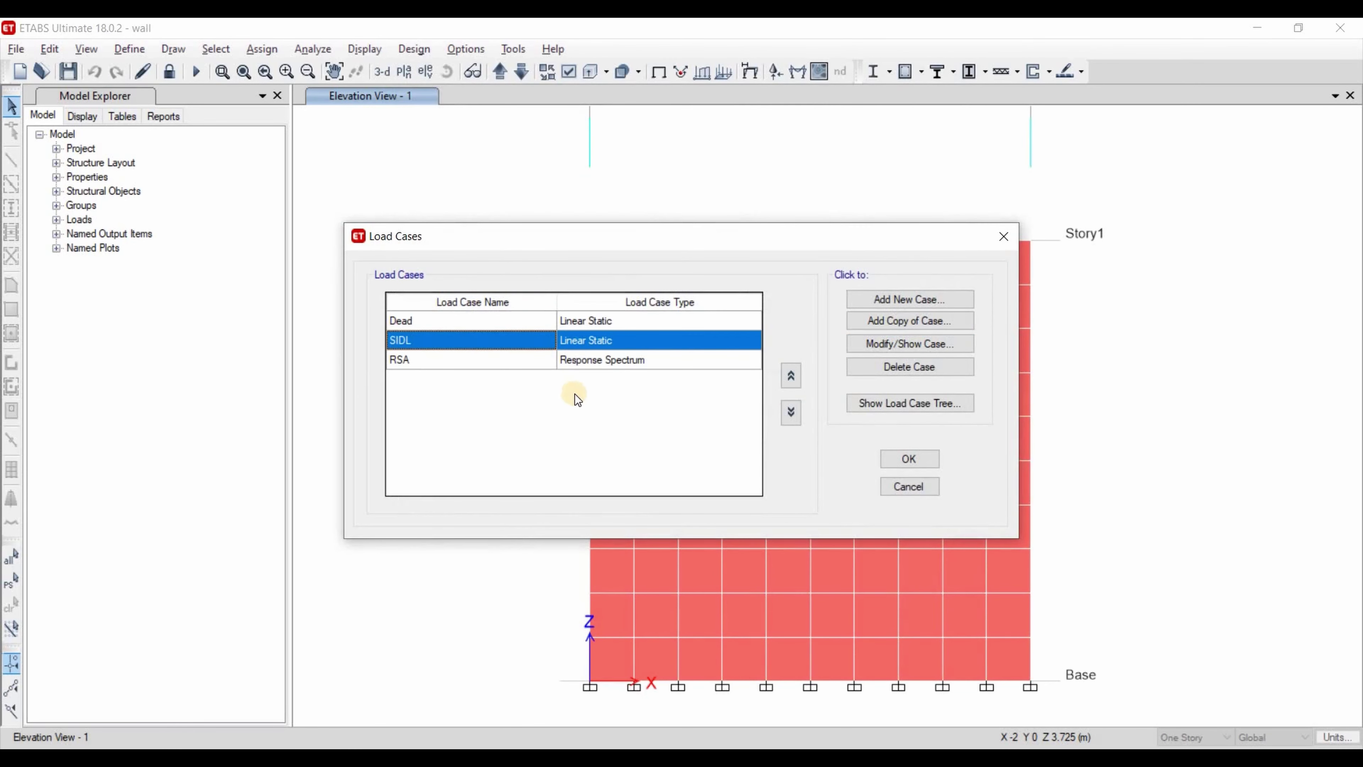
{"action": "left_click", "coordinate": [660, 346]}
{"action": "key", "text": "Escape"}
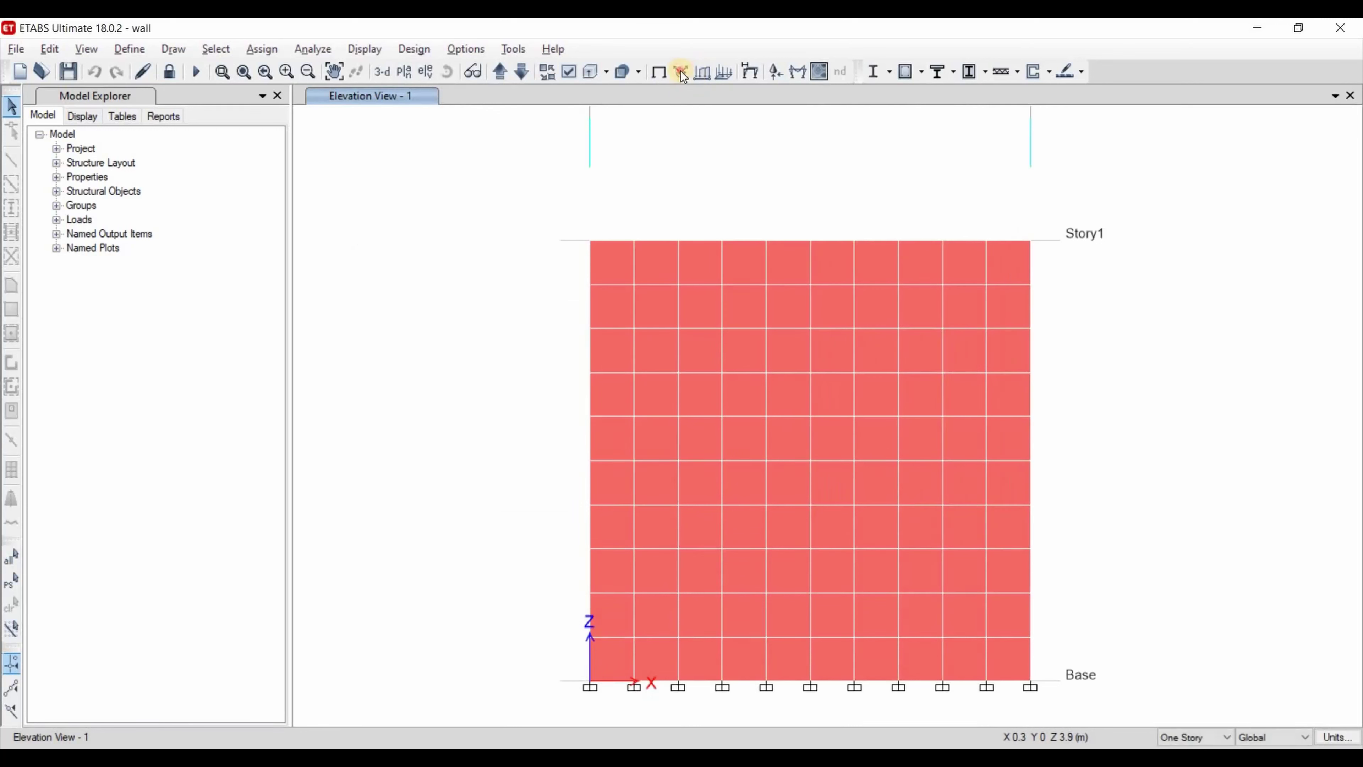
Display the SIDL joint loads with their values on the wall elevation.
{"action": "left_click", "coordinate": [680, 71]}
{"action": "left_click", "coordinate": [356, 461]}
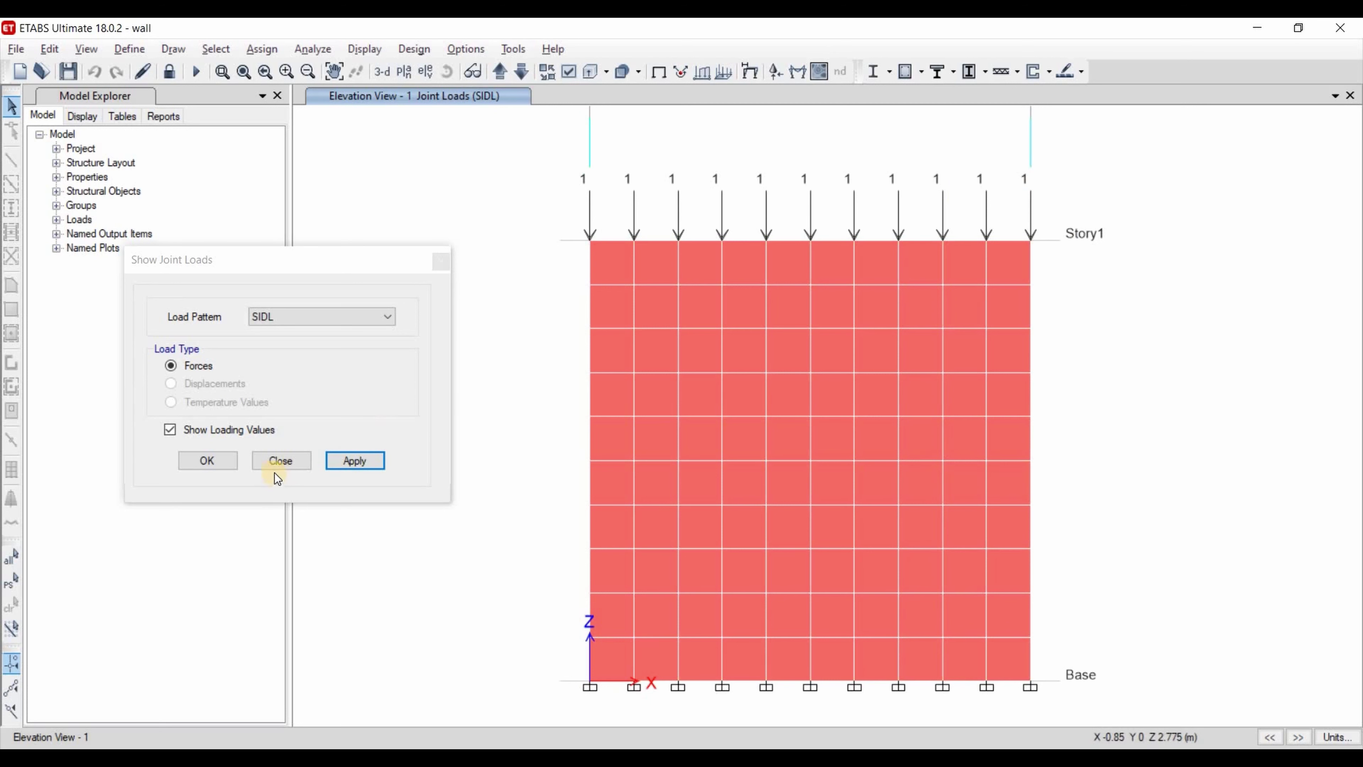
{"action": "left_click", "coordinate": [279, 462]}
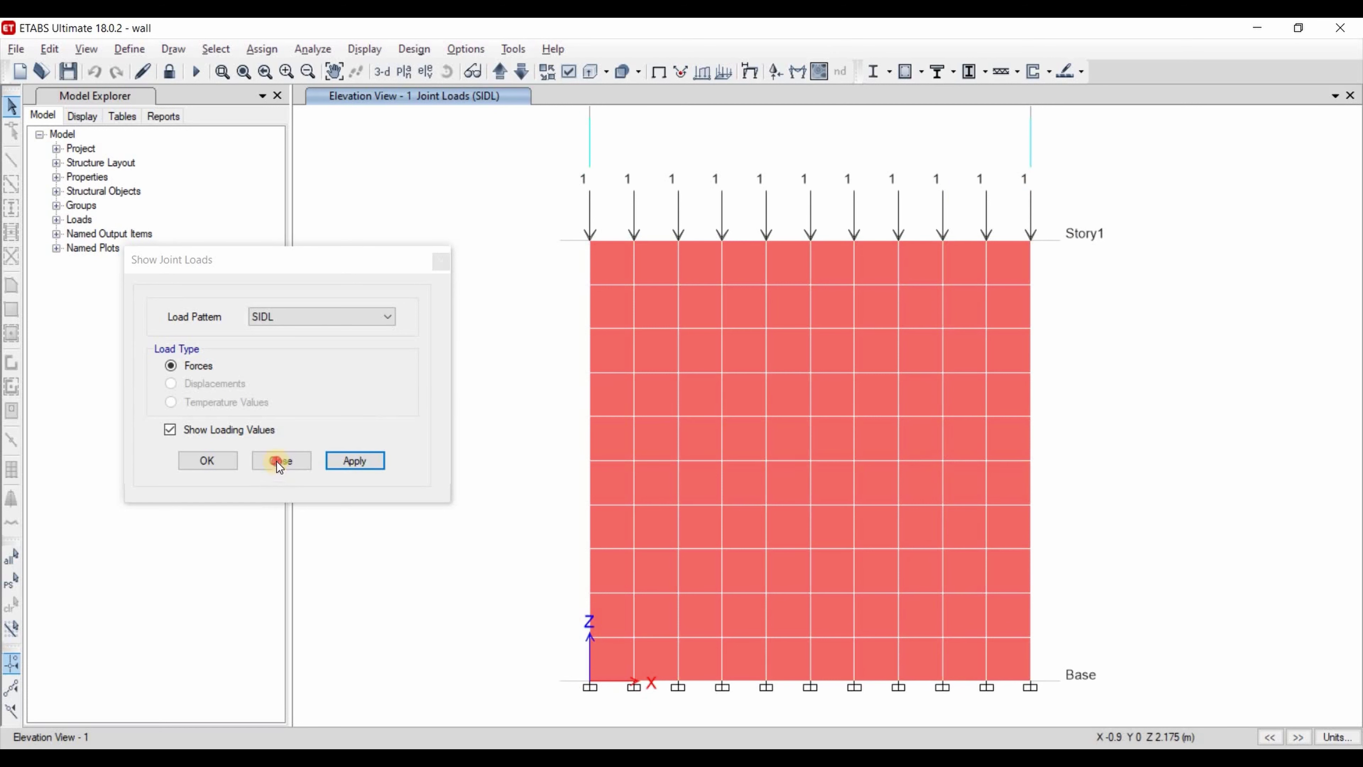
Set up the shell force and stress display for shell stresses, component S22, with the Maximum option.
{"action": "left_click", "coordinate": [819, 72]}
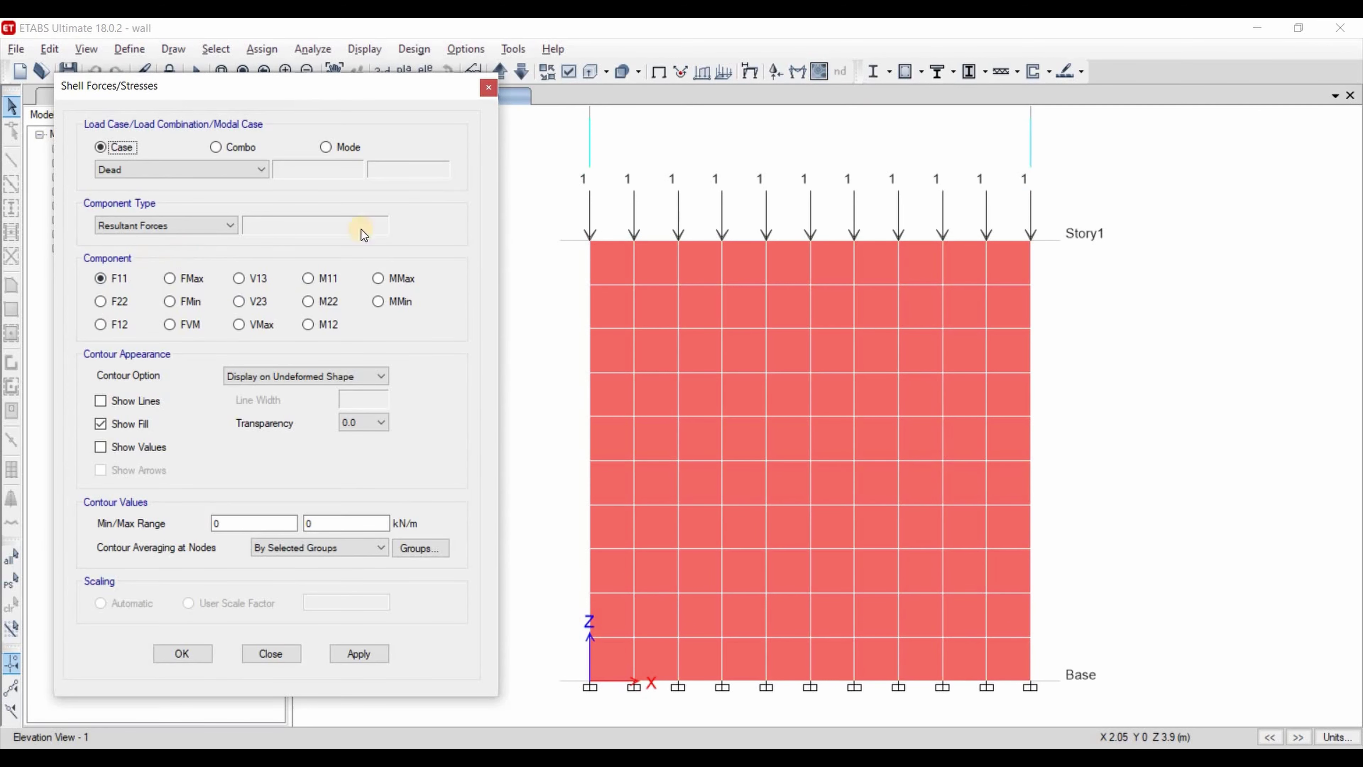
{"action": "left_click", "coordinate": [178, 228]}
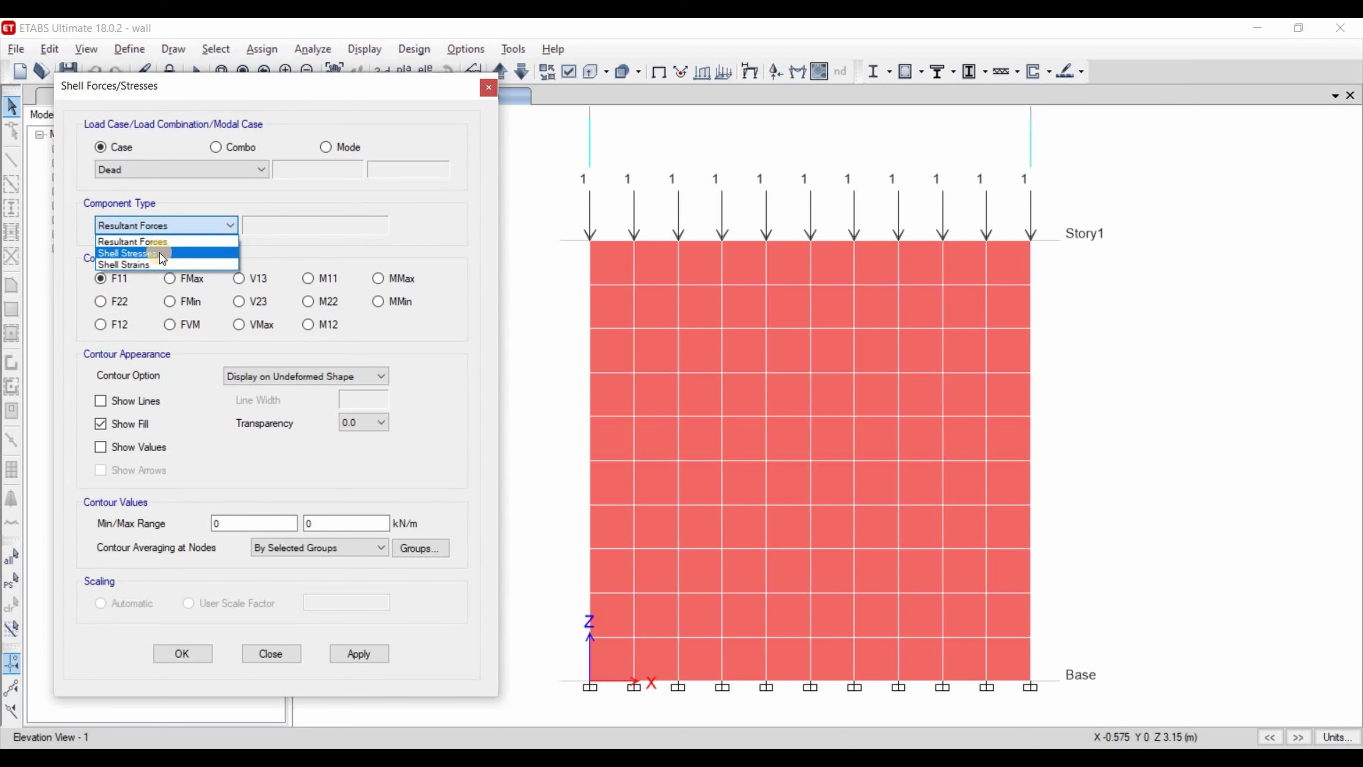
{"action": "left_click", "coordinate": [160, 252]}
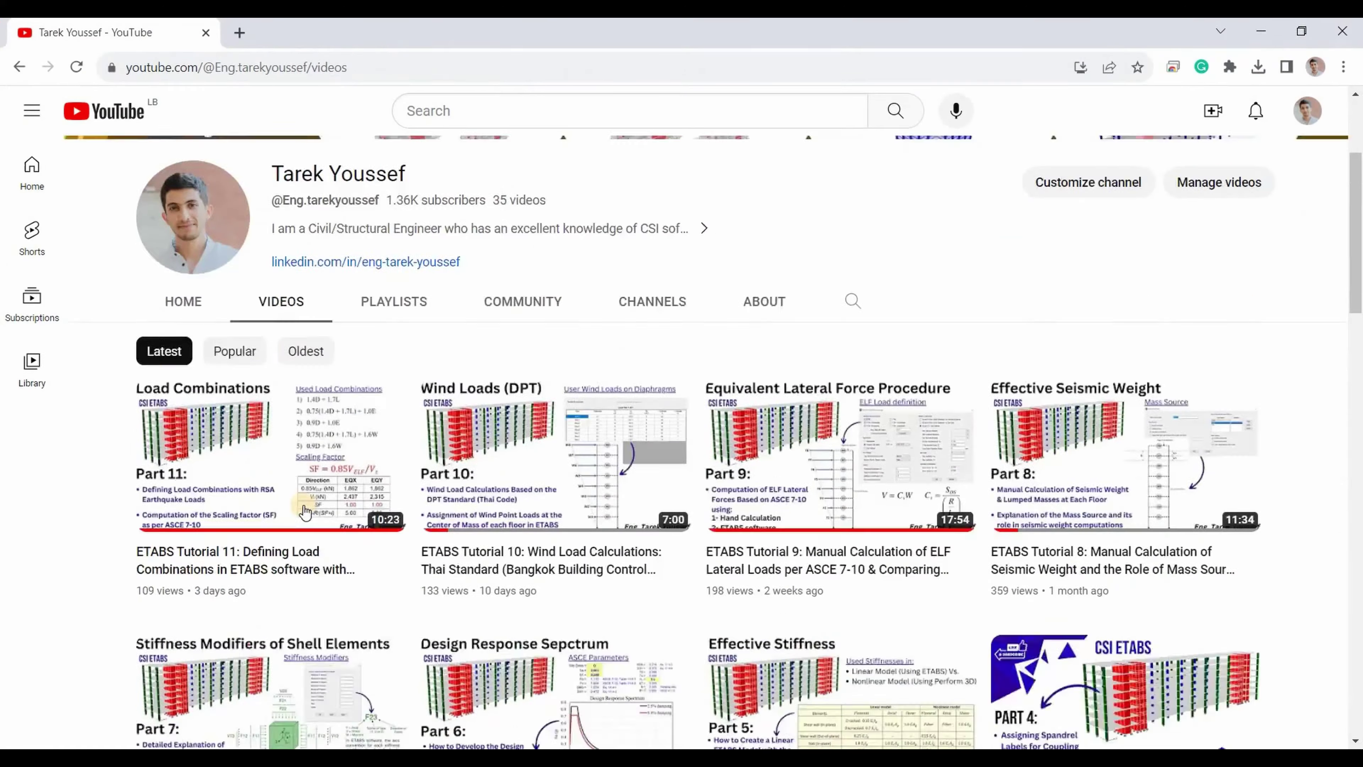
Browse the ETABS tutorials on the YouTube channel's videos page and return to the wall model in ETABS.
{"action": "scroll", "coordinate": [262, 508], "scroll_direction": "down", "scroll_amount": 3}
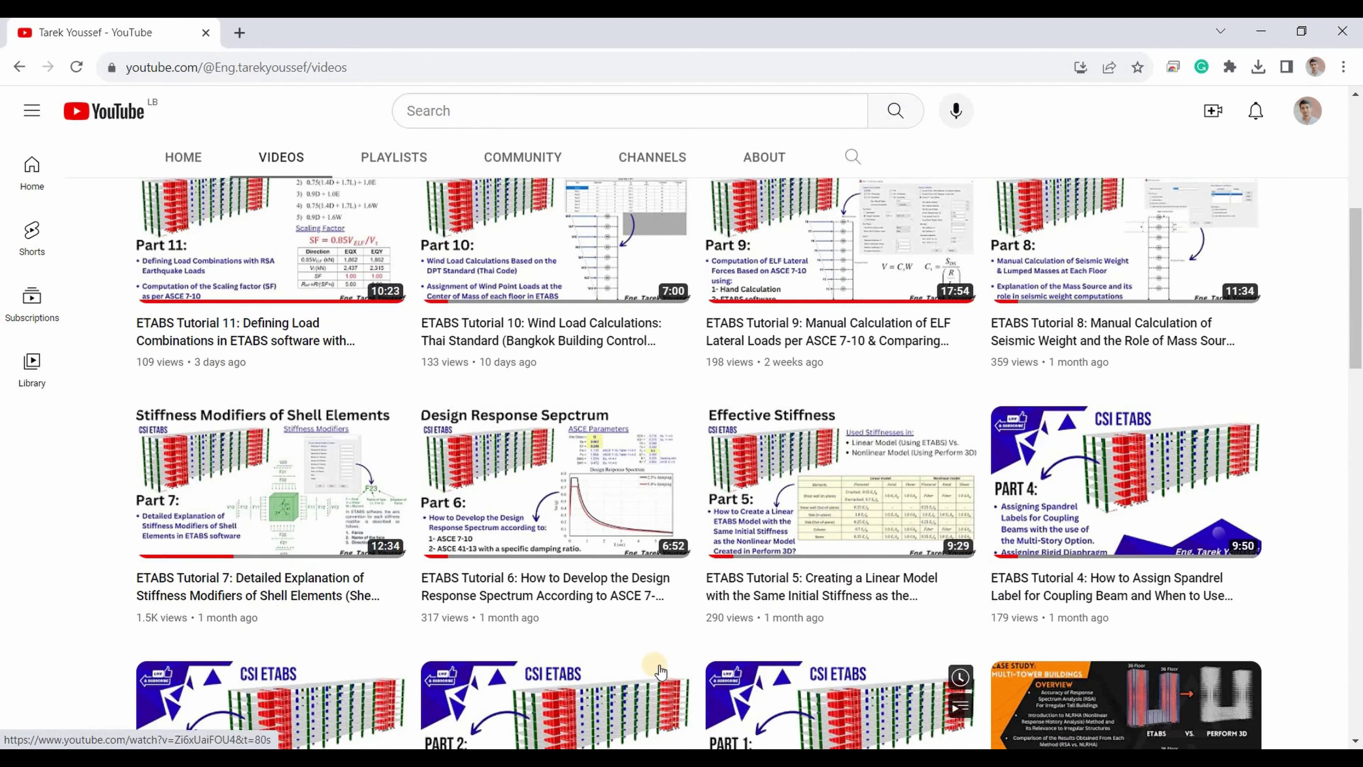
{"action": "left_click", "coordinate": [719, 759]}
{"action": "left_click", "coordinate": [833, 678]}
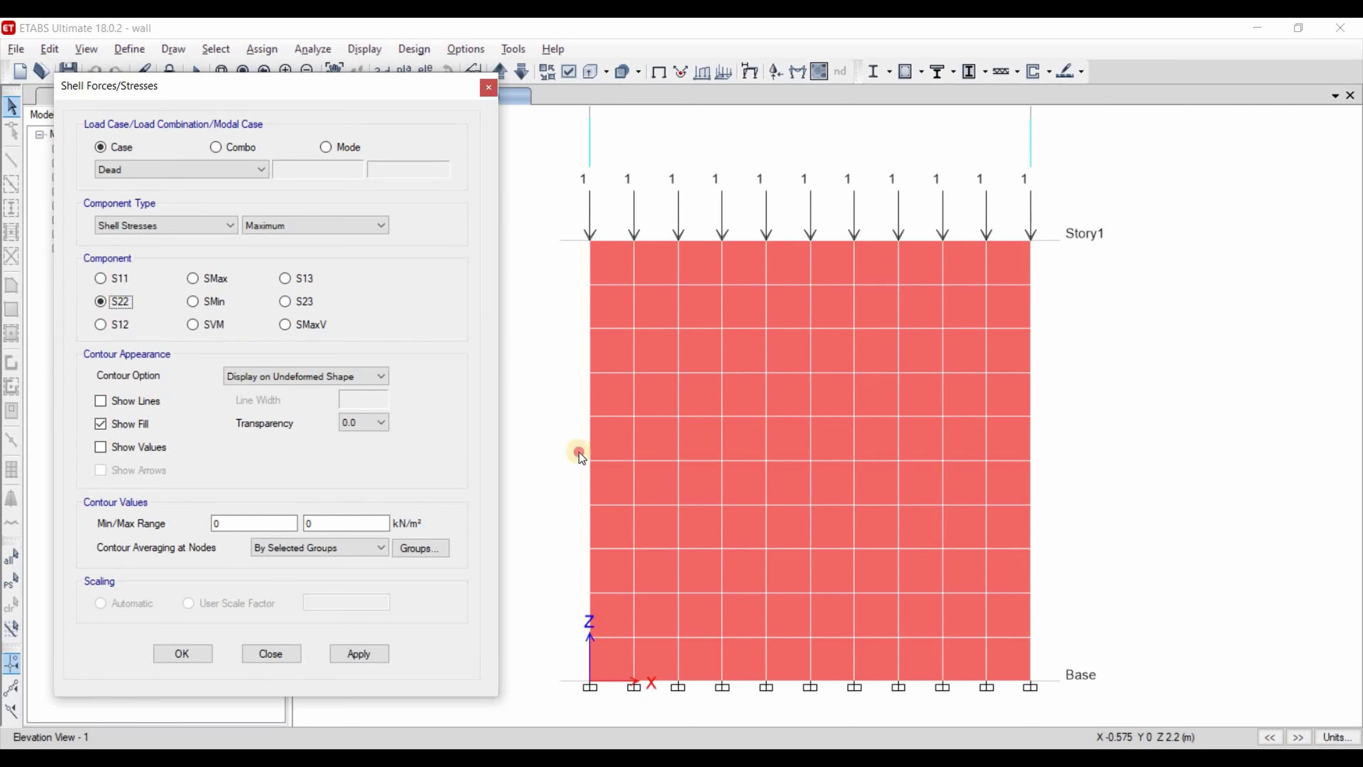
Select the row of joints across the wall's mid-height and set the stress display to the 0.9DL+1EQ combo with Absolute Max.
{"action": "left_click_drag", "start_coordinate": [1100, 487], "coordinate": [552, 452]}
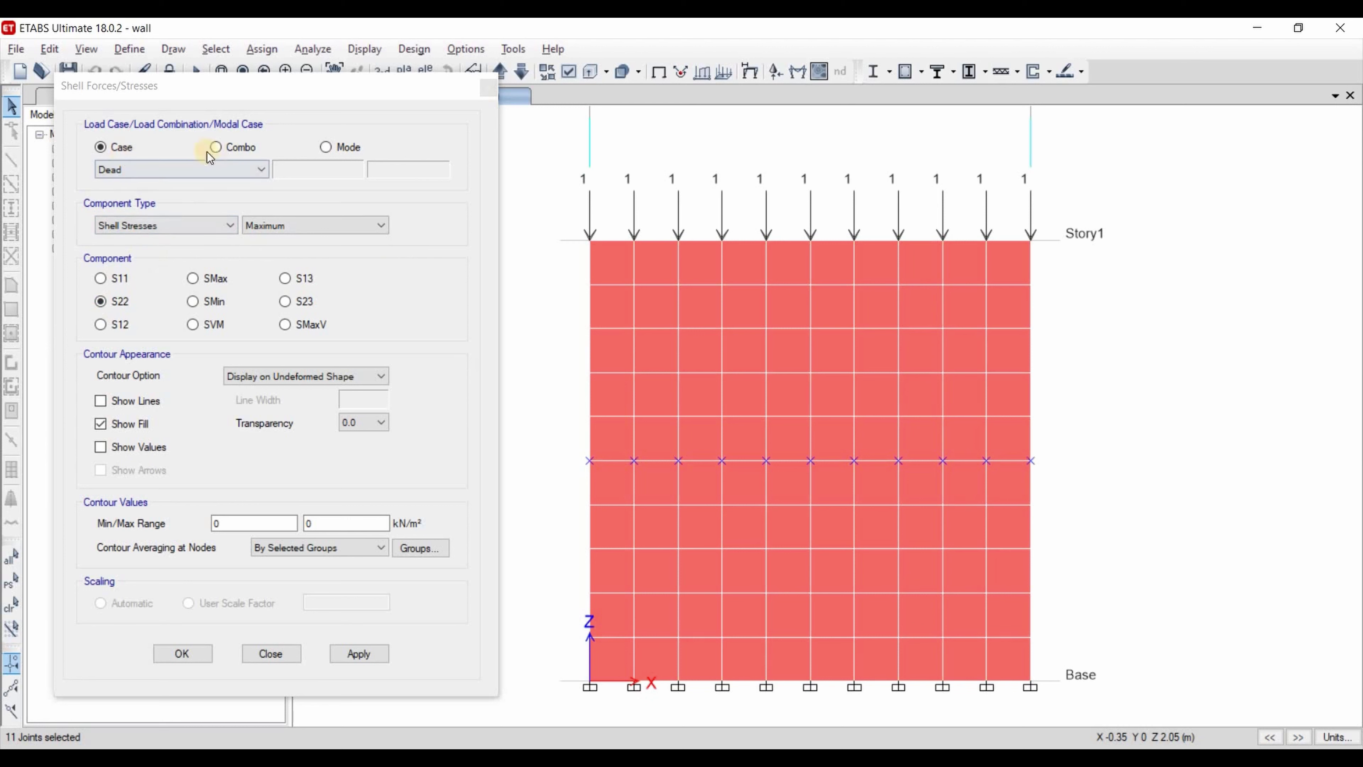
{"action": "left_click", "coordinate": [123, 156]}
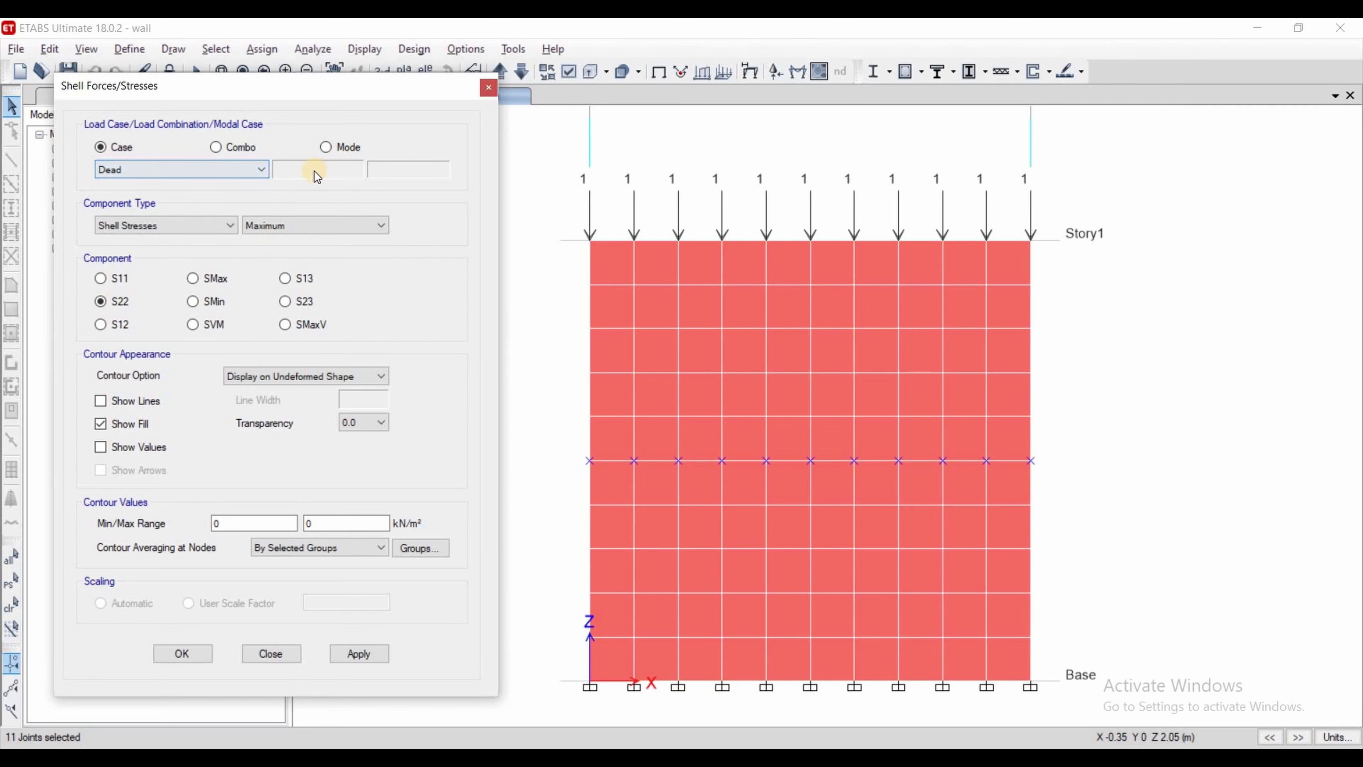
{"action": "left_click", "coordinate": [240, 148]}
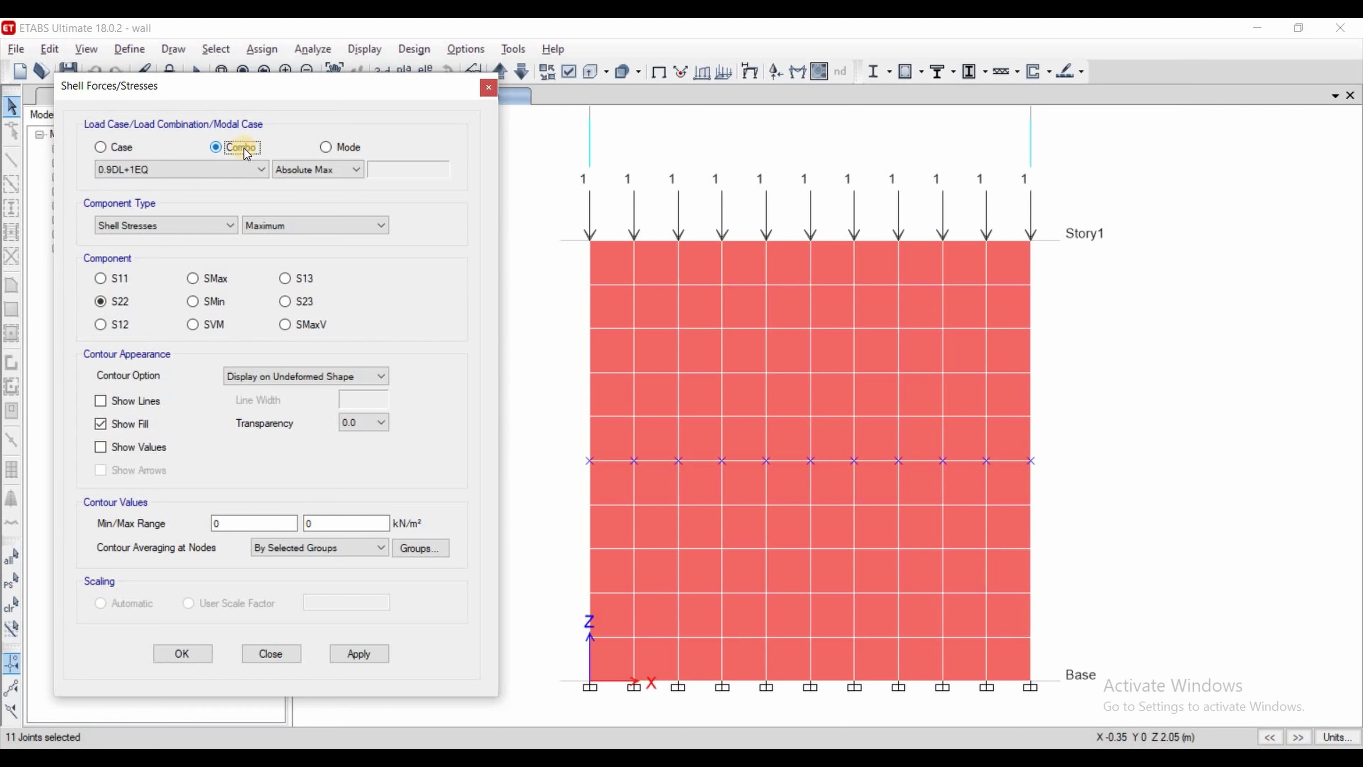
{"action": "left_click", "coordinate": [317, 170]}
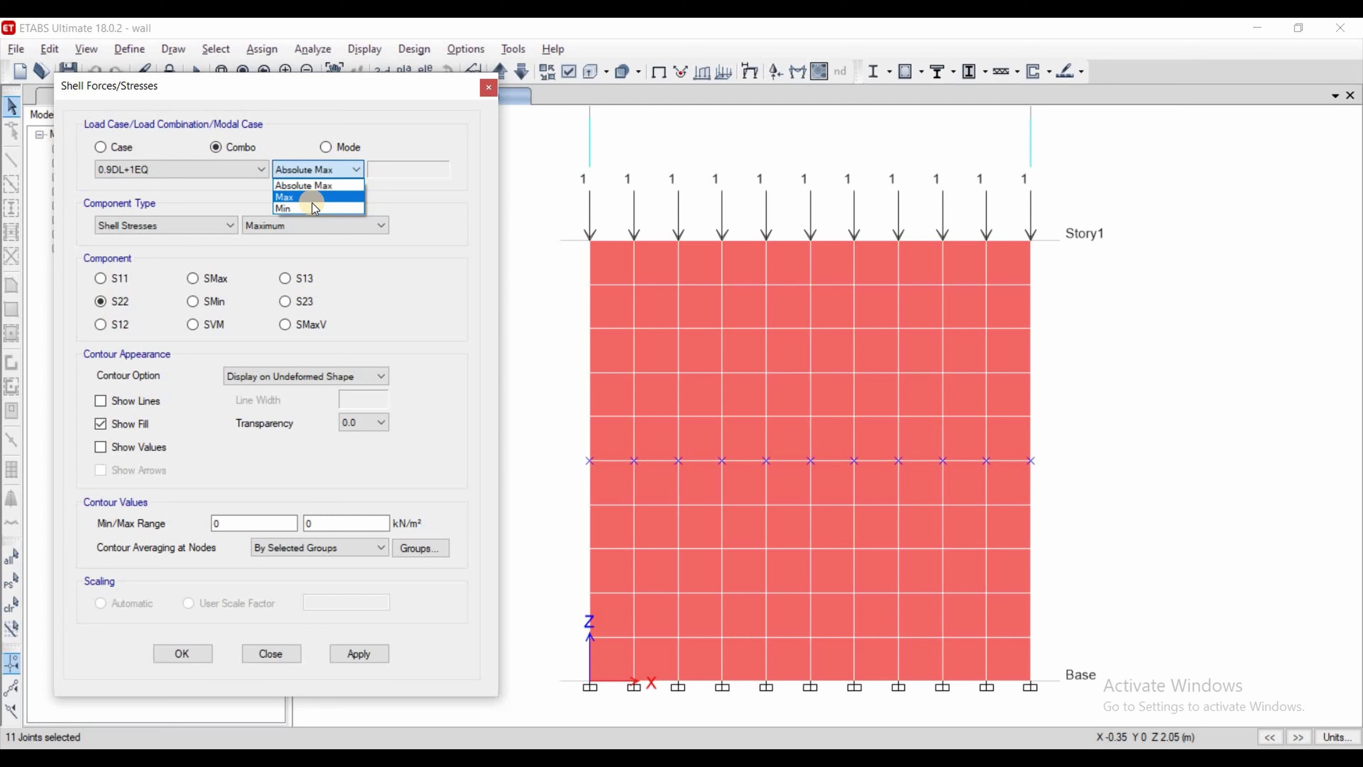
{"action": "left_click", "coordinate": [310, 181]}
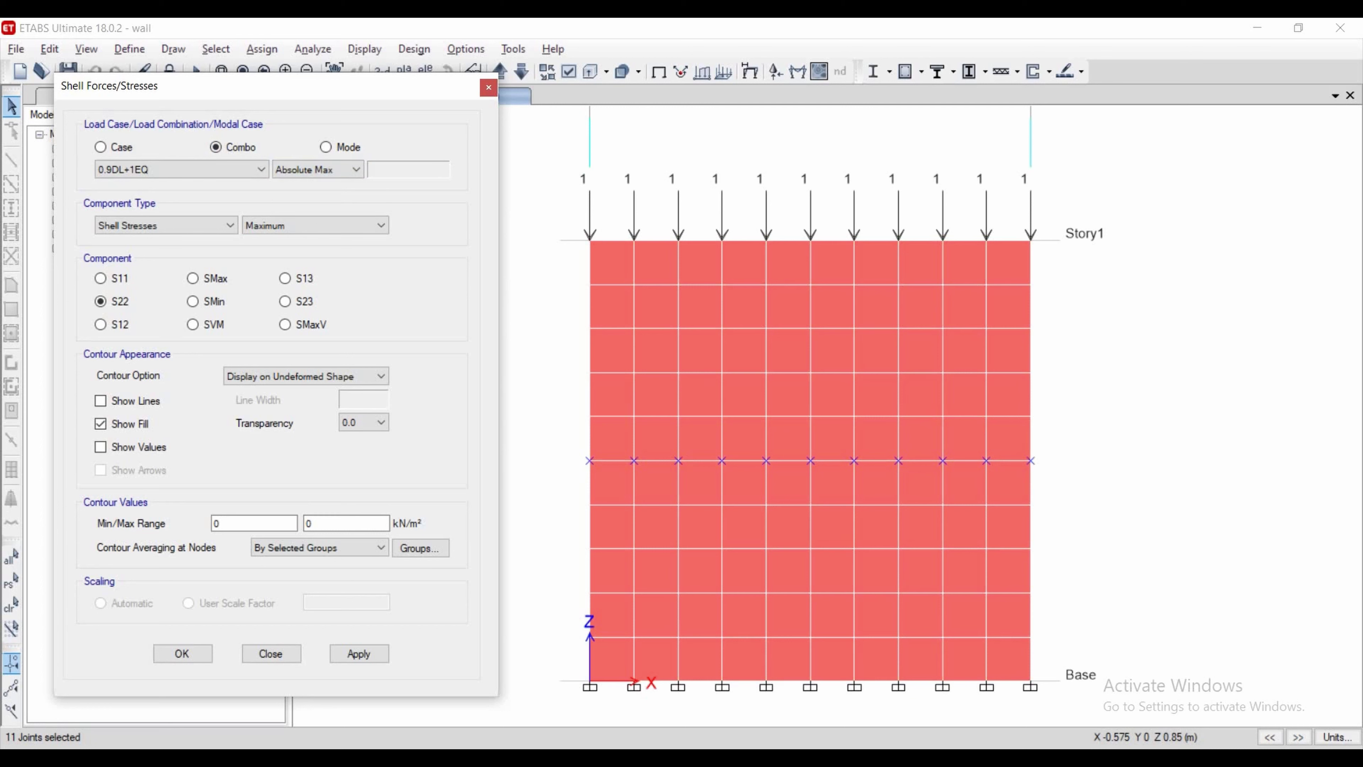
Check the stress results in the Cal.xlsx workbook in Excel, and view the combo's step type options back in ETABS.
{"action": "left_click", "coordinate": [822, 663]}
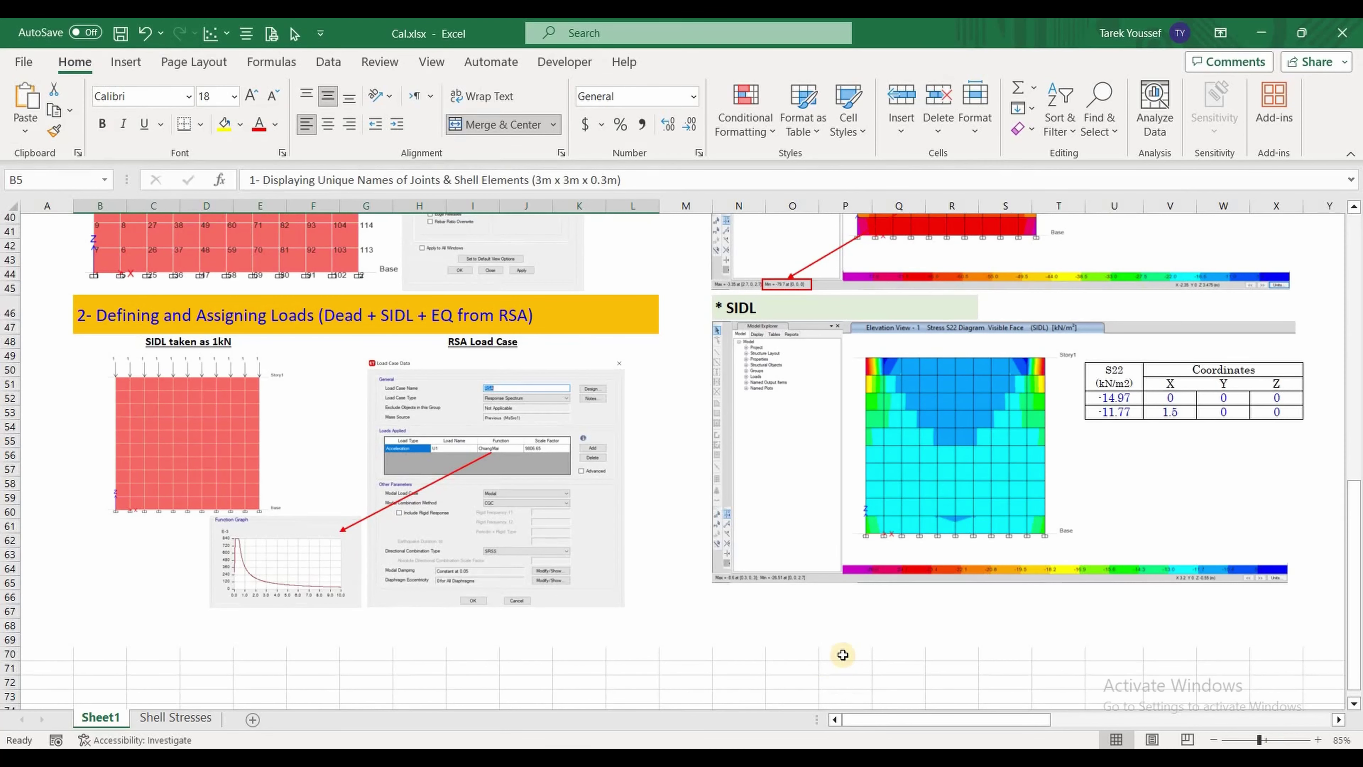
{"action": "scroll", "coordinate": [844, 657], "scroll_direction": "up", "scroll_amount": 10}
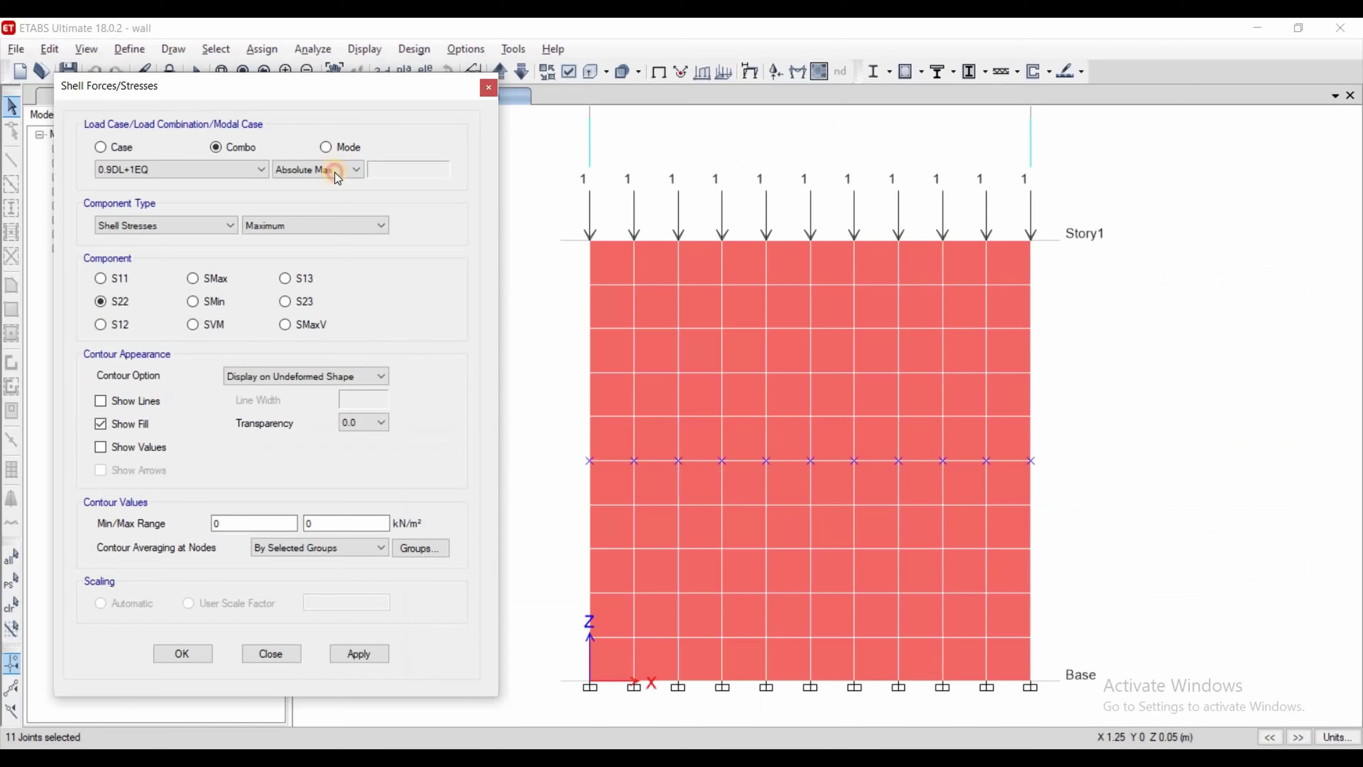
{"action": "left_click", "coordinate": [332, 170]}
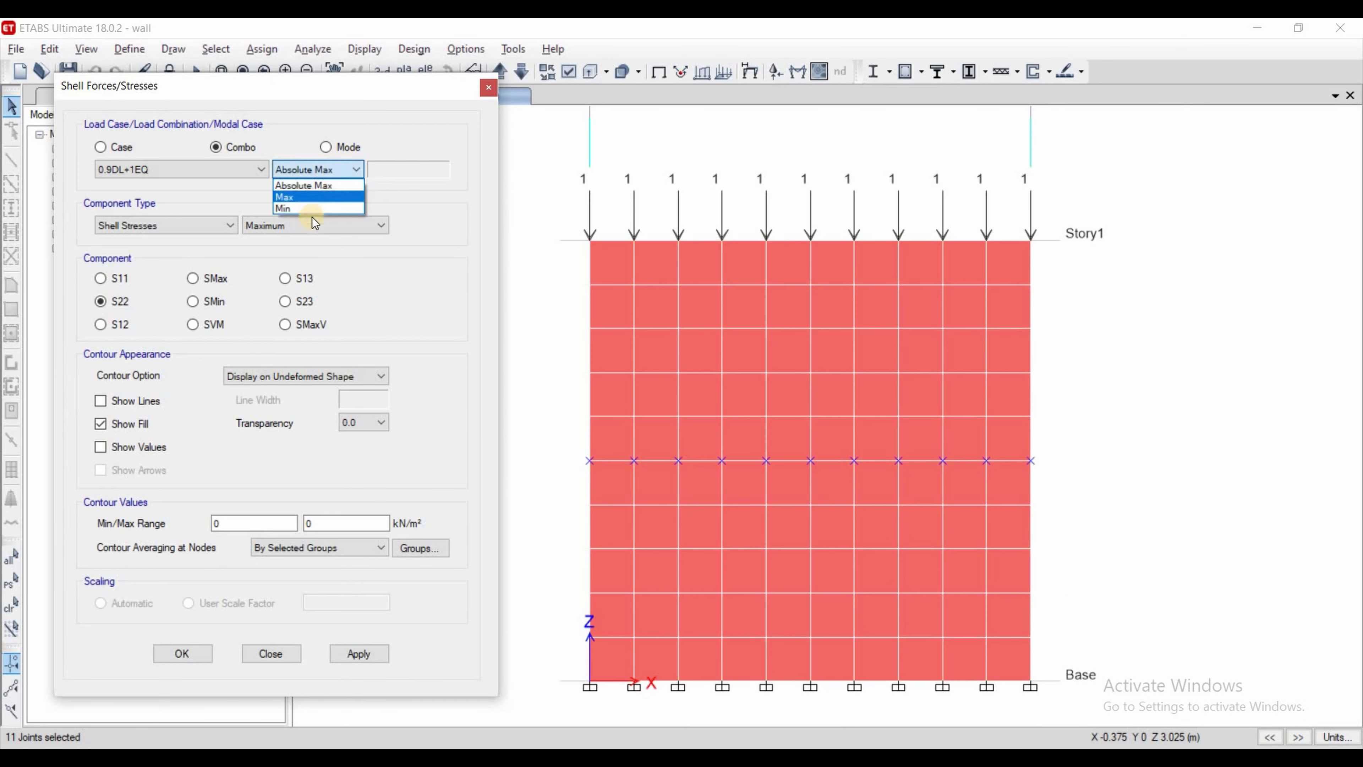
{"action": "left_click", "coordinate": [437, 192]}
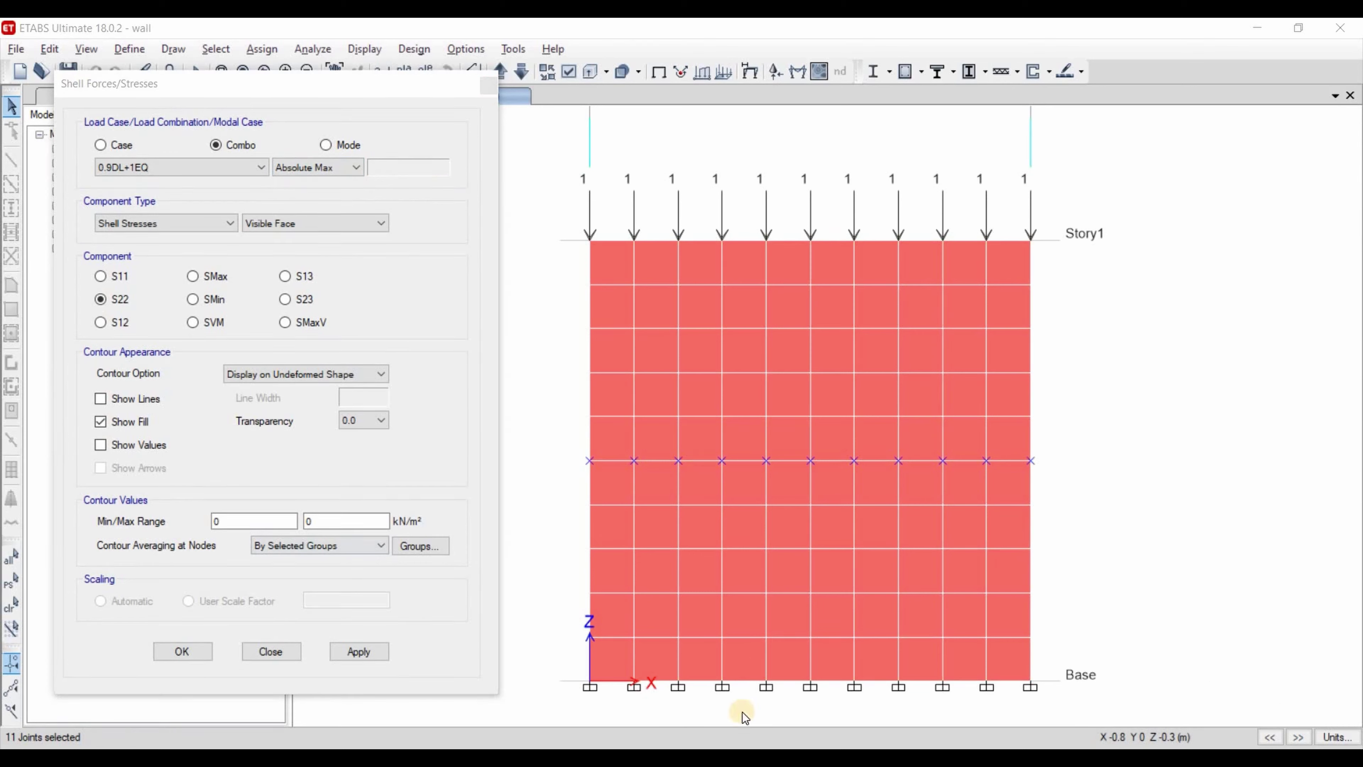
Switch to Cal.xlsx in Excel and look over the S22 results for RSA, Dead Load and the 0.9DL + RSA combinations.
{"action": "mouse_move", "coordinate": [719, 752]}
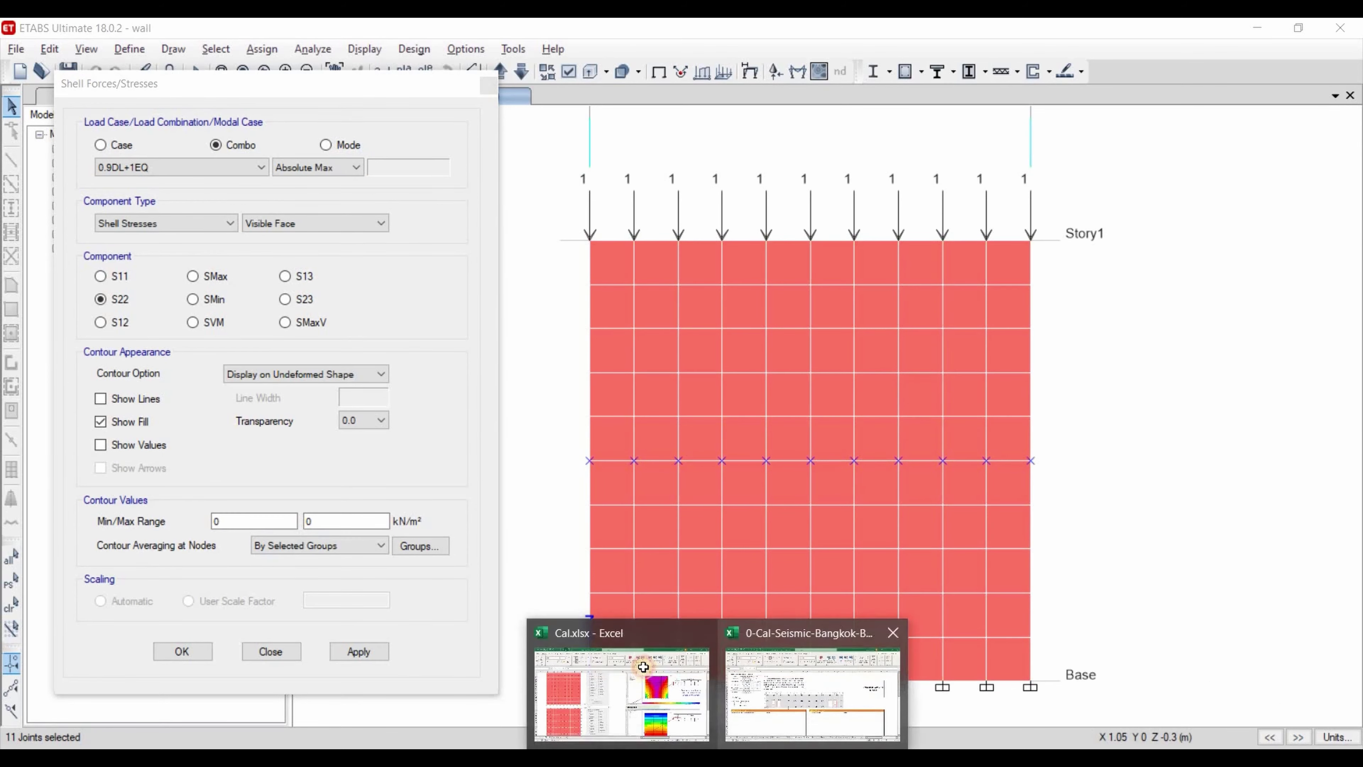
{"action": "left_click", "coordinate": [659, 673]}
{"action": "scroll", "coordinate": [934, 722], "scroll_direction": "up", "scroll_amount": 3}
{"action": "left_click_drag", "start_coordinate": [959, 725], "coordinate": [1040, 738]}
{"action": "scroll", "coordinate": [577, 526], "scroll_direction": "right", "scroll_amount": 2}
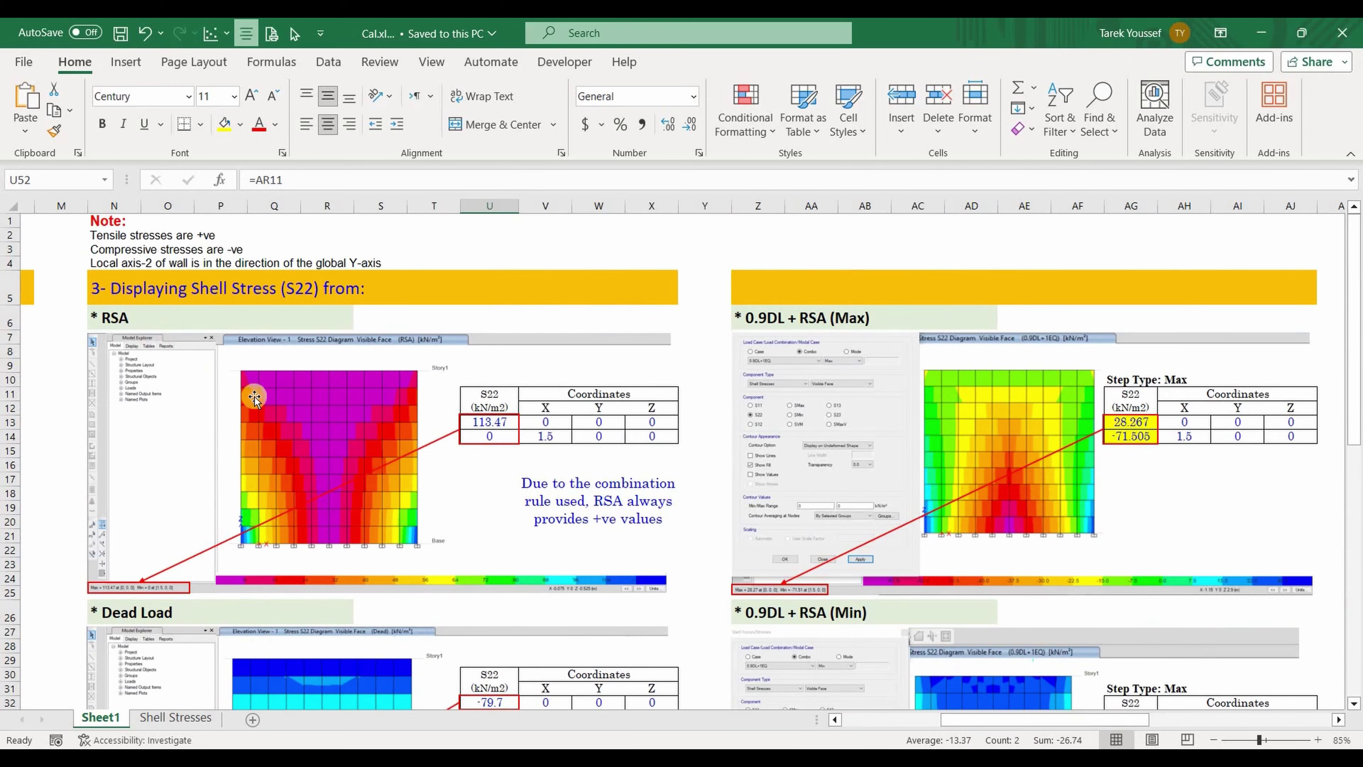
{"action": "scroll", "coordinate": [673, 699], "scroll_direction": "down", "scroll_amount": 5}
Return to the wall model in ETABS and set the shell stress display to the 0.9DL+1EQ combo with the Max step type.
{"action": "mouse_move", "coordinate": [675, 757]}
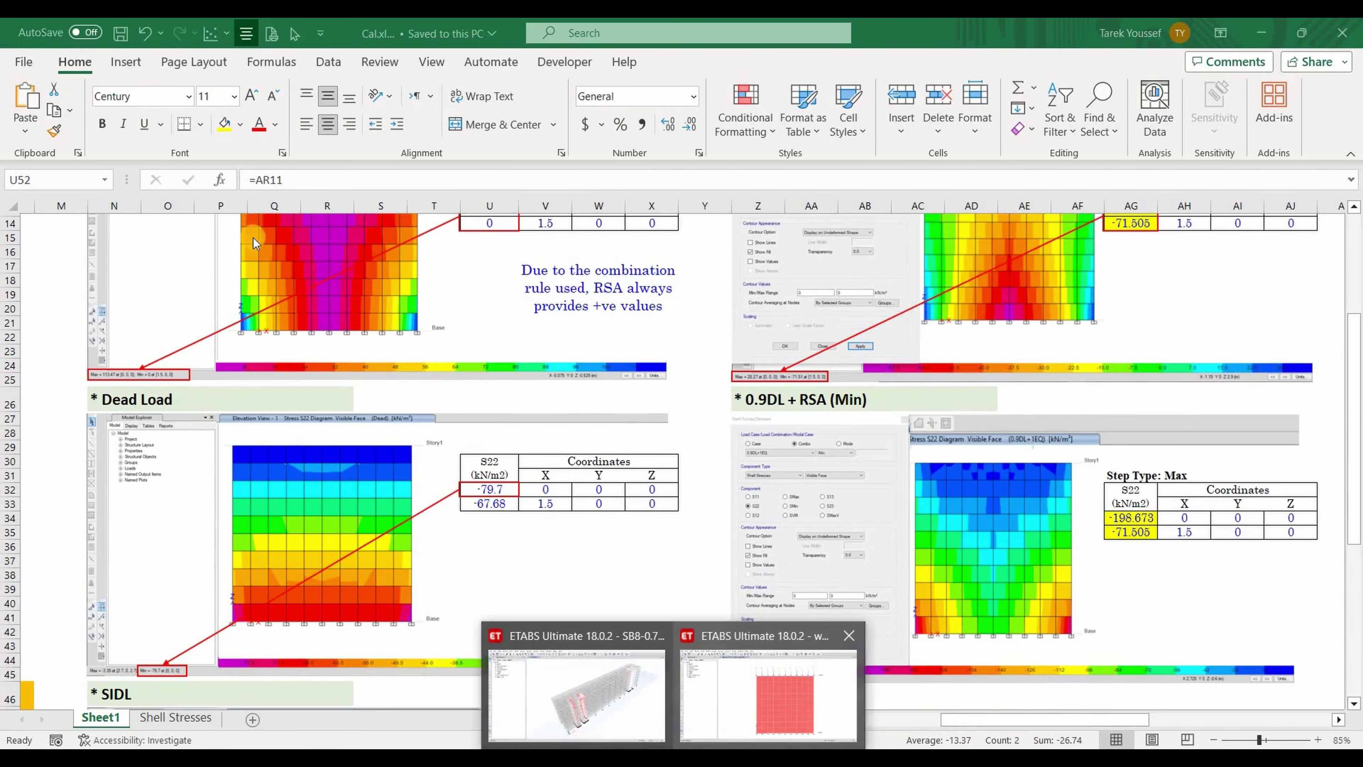
{"action": "left_click", "coordinate": [778, 693]}
{"action": "left_click", "coordinate": [183, 145]}
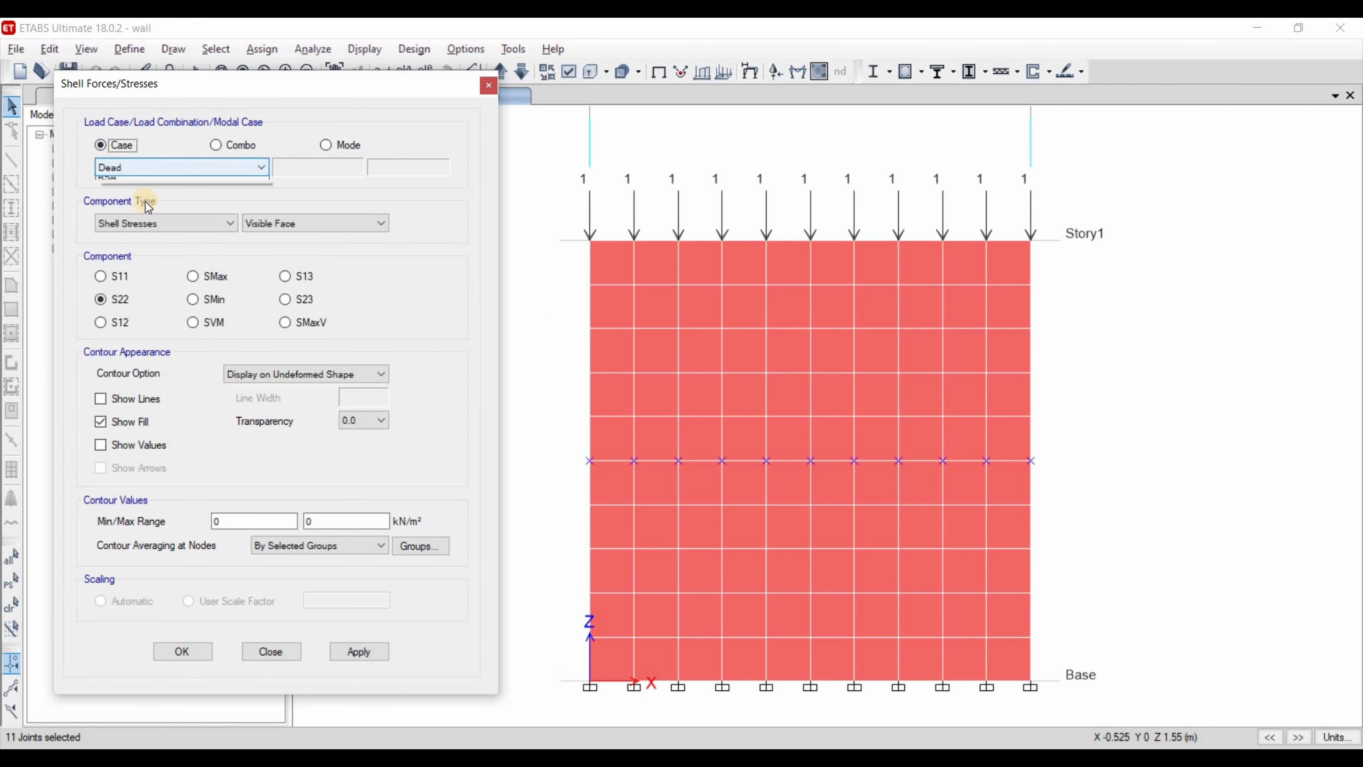
{"action": "left_click", "coordinate": [183, 167]}
{"action": "left_click", "coordinate": [235, 146]}
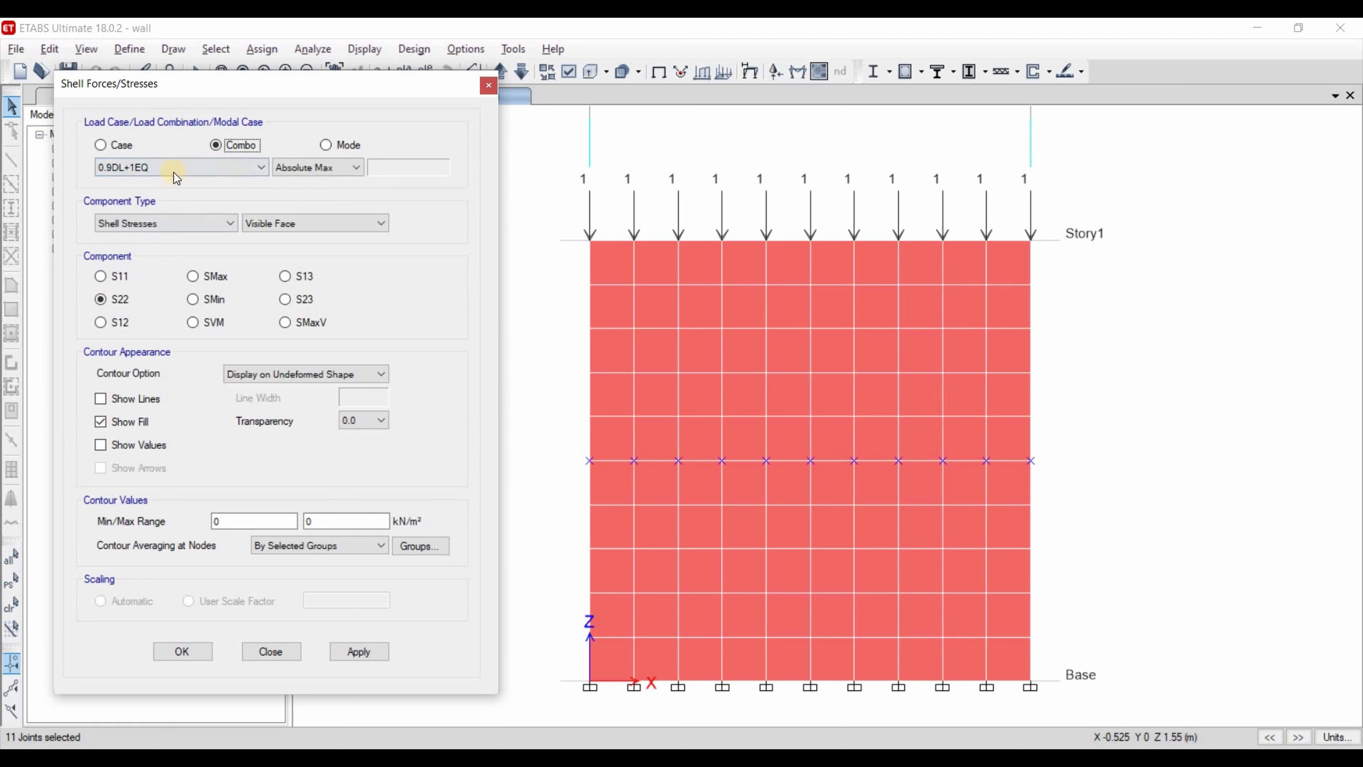
Switch to Cal.xlsx in Excel and enlarge the RSA results, highlighting the table's S22 values and joint coordinates.
{"action": "left_click", "coordinate": [654, 758]}
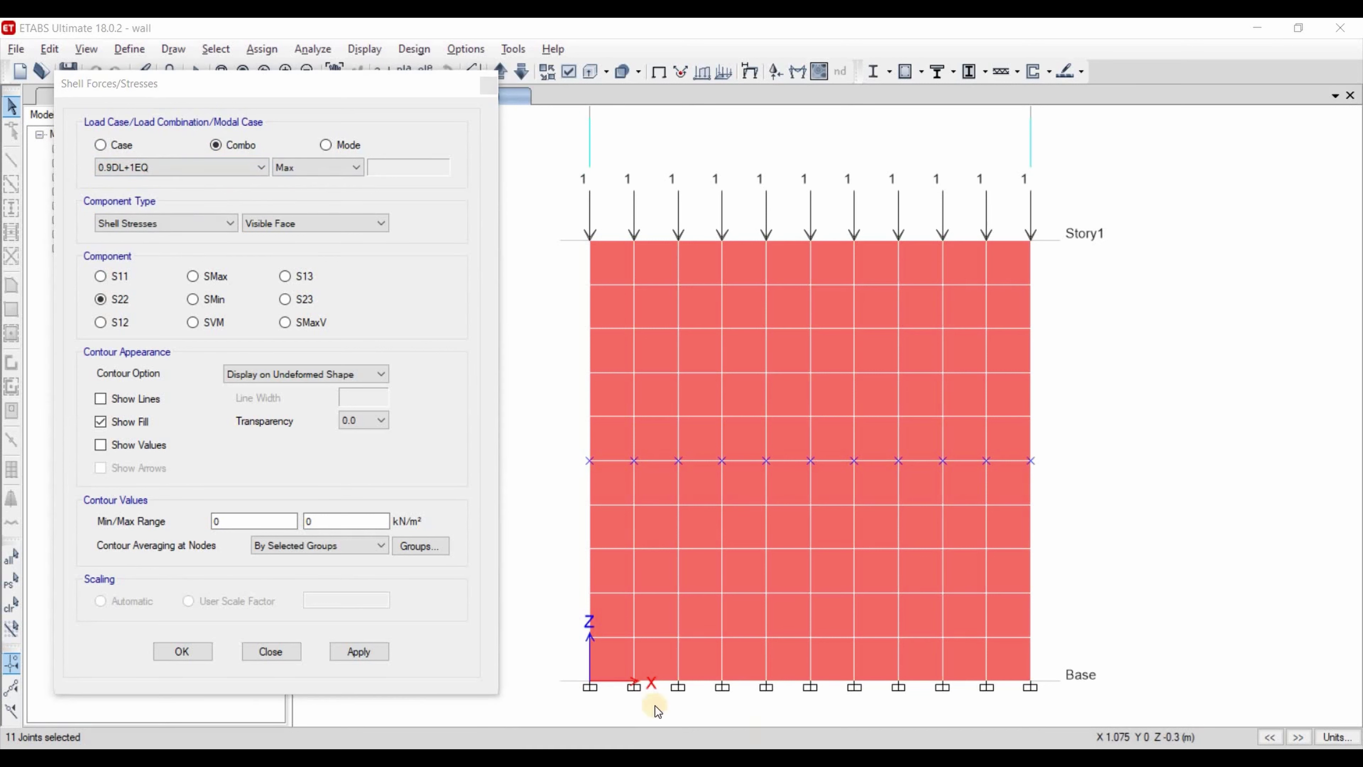
{"action": "left_click", "coordinate": [648, 627]}
{"action": "scroll", "coordinate": [260, 445], "scroll_direction": "up", "scroll_amount": 5}
{"action": "left_click", "coordinate": [261, 441]}
{"action": "scroll", "coordinate": [262, 441], "scroll_direction": "up", "scroll_amount": 3, "text": "ctrl"}
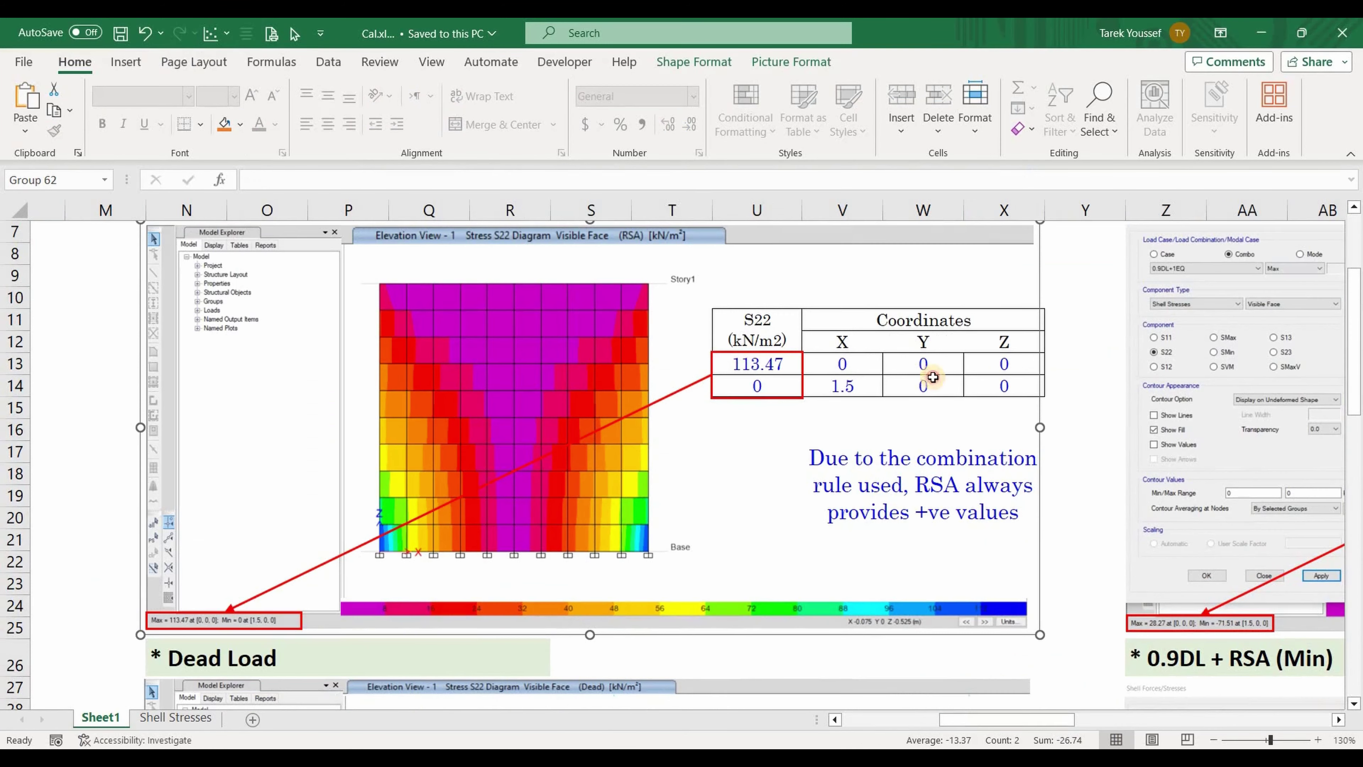
{"action": "left_click_drag", "start_coordinate": [762, 330], "coordinate": [1006, 386]}
{"action": "left_click_drag", "start_coordinate": [843, 364], "coordinate": [1004, 385]}
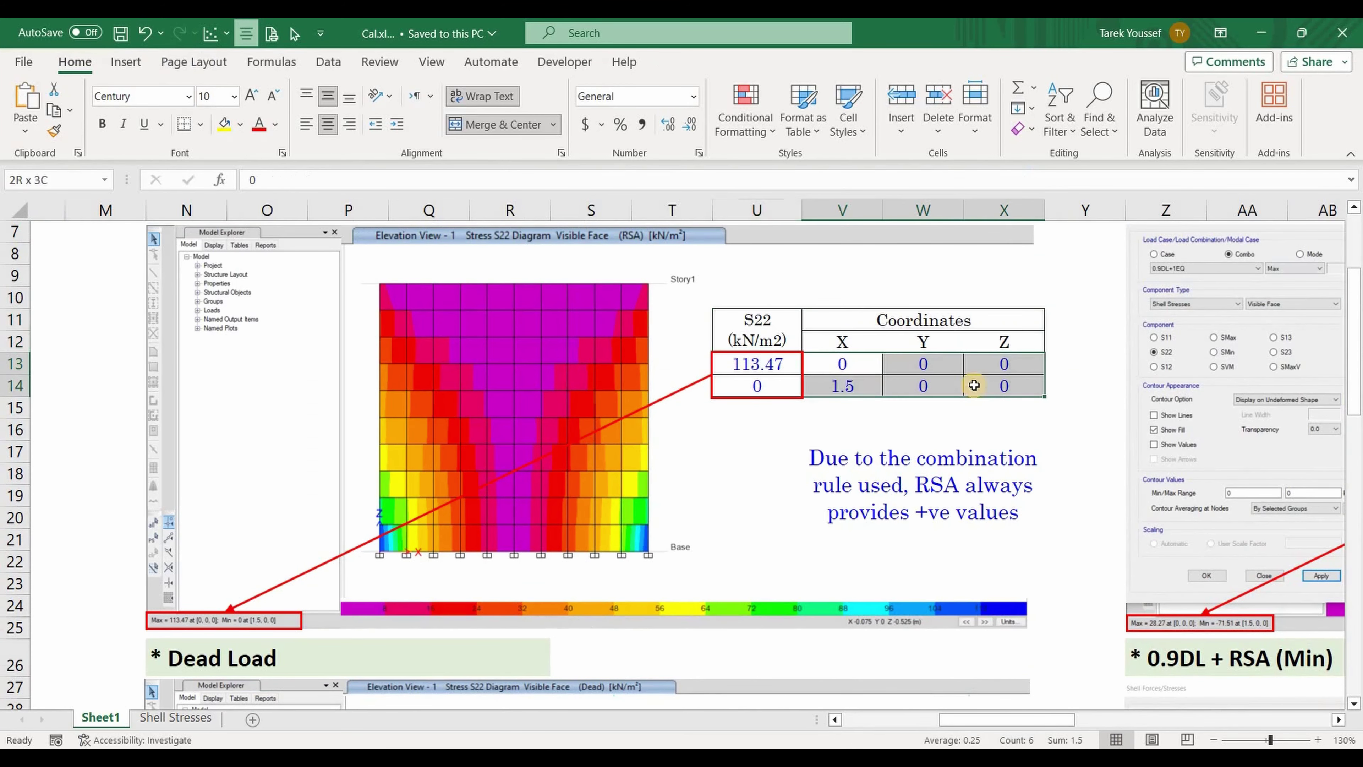
Examine the RSA S22 values at the two base points and the note on RSA's combination rule and sign.
{"action": "scroll", "coordinate": [923, 513], "scroll_direction": "down", "scroll_amount": 12}
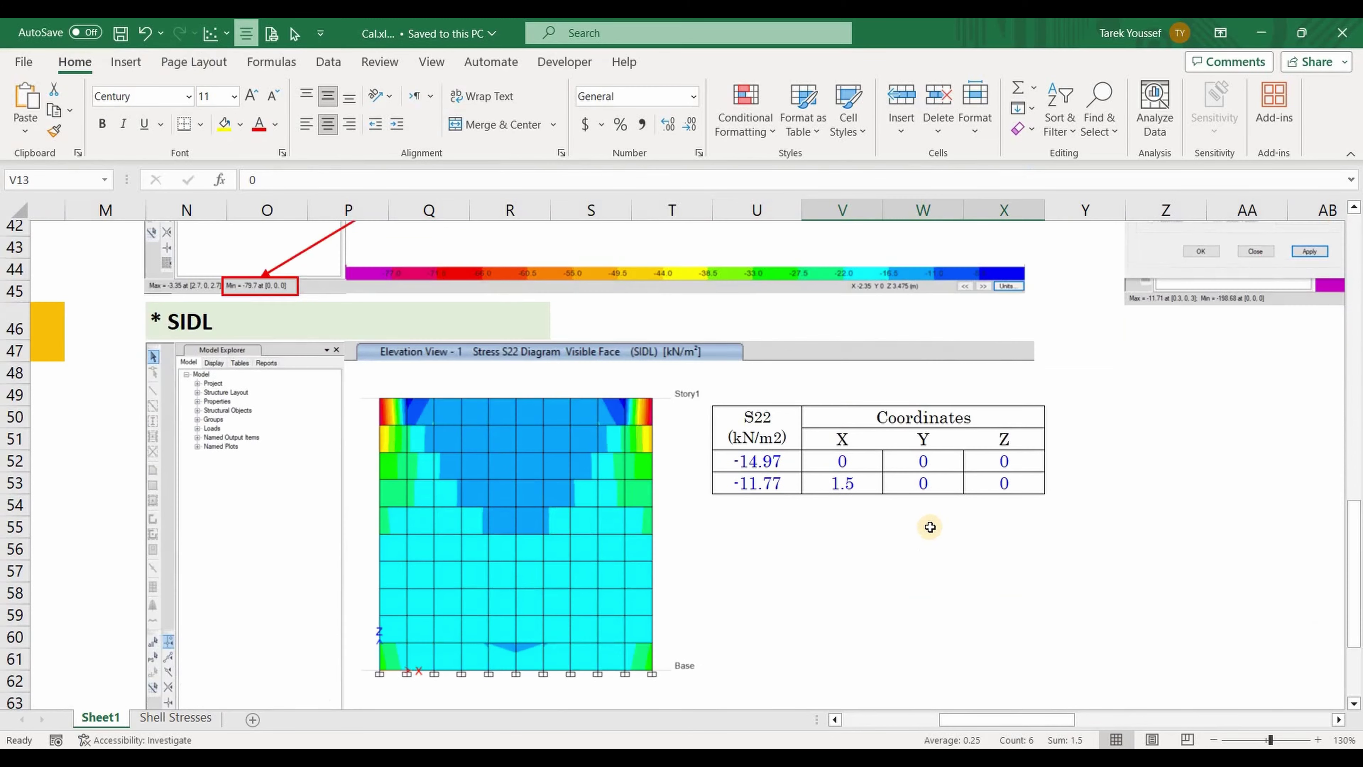
{"action": "scroll", "coordinate": [926, 518], "scroll_direction": "up", "scroll_amount": 12}
{"action": "scroll", "coordinate": [909, 520], "scroll_direction": "up", "scroll_amount": 3}
{"action": "scroll", "coordinate": [867, 518], "scroll_direction": "down", "scroll_amount": 3}
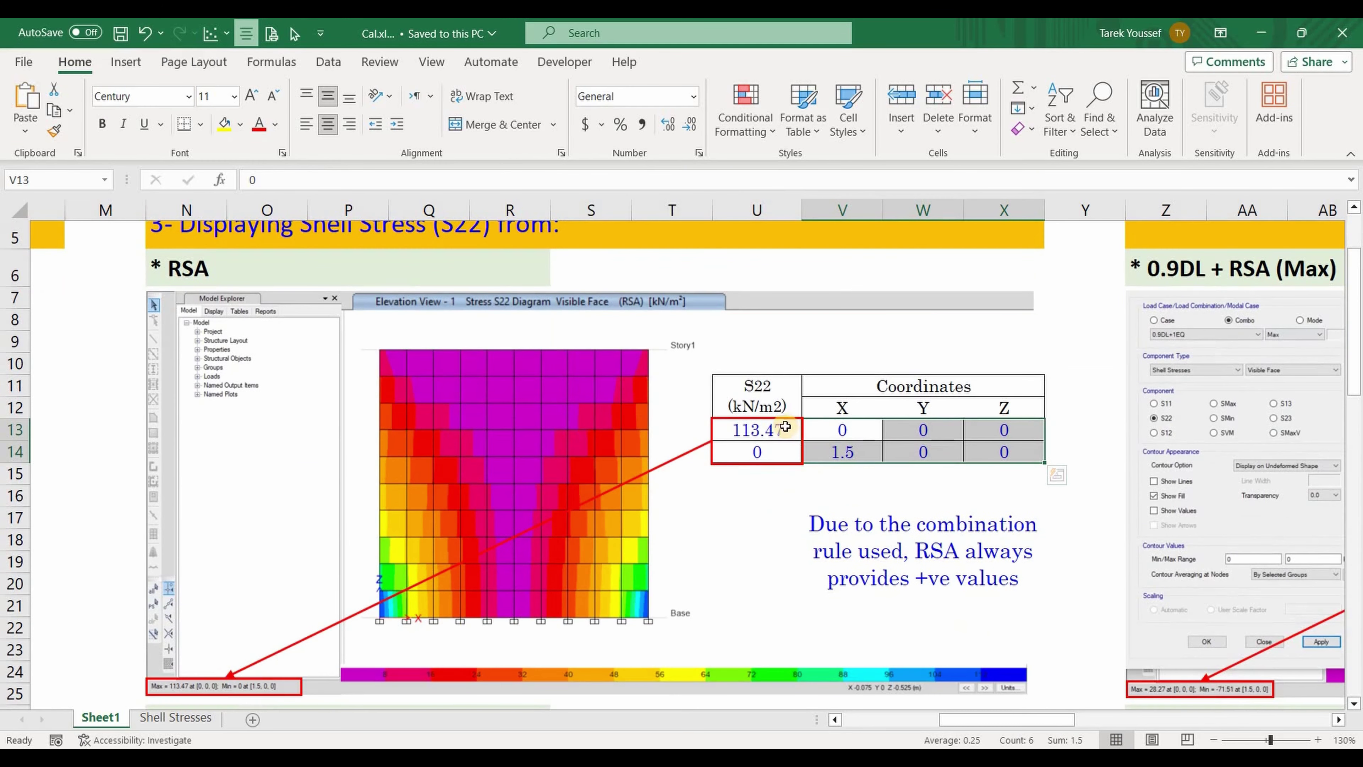
{"action": "left_click", "coordinate": [773, 430]}
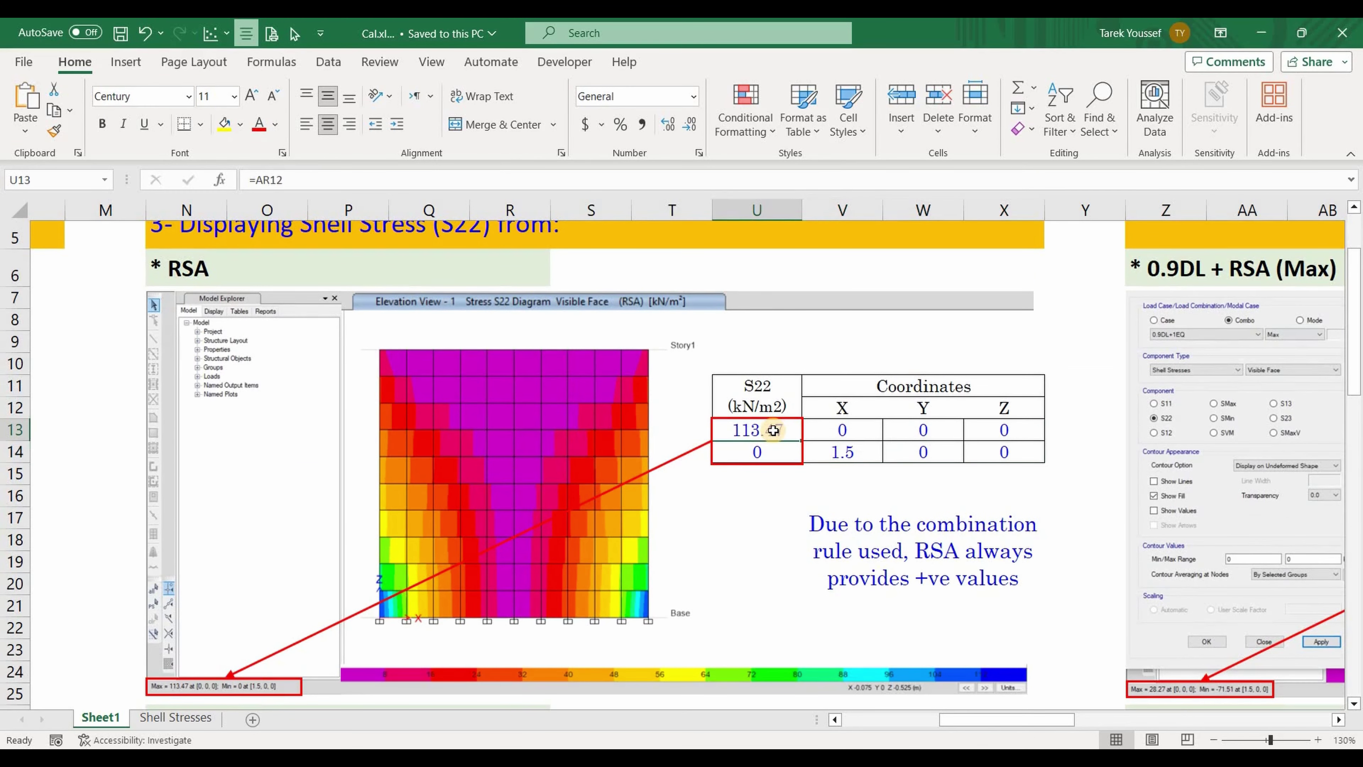
{"action": "key", "text": "Down"}
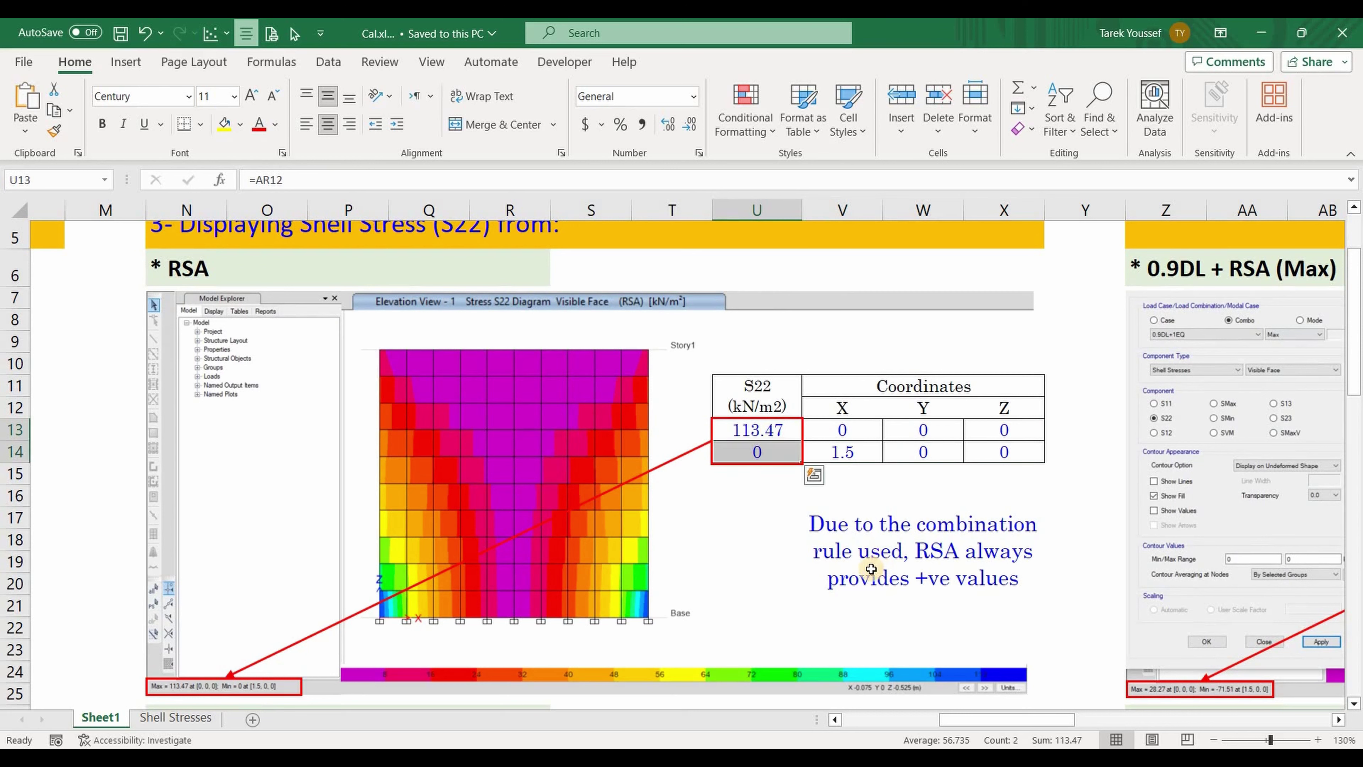
{"action": "left_click", "coordinate": [874, 569]}
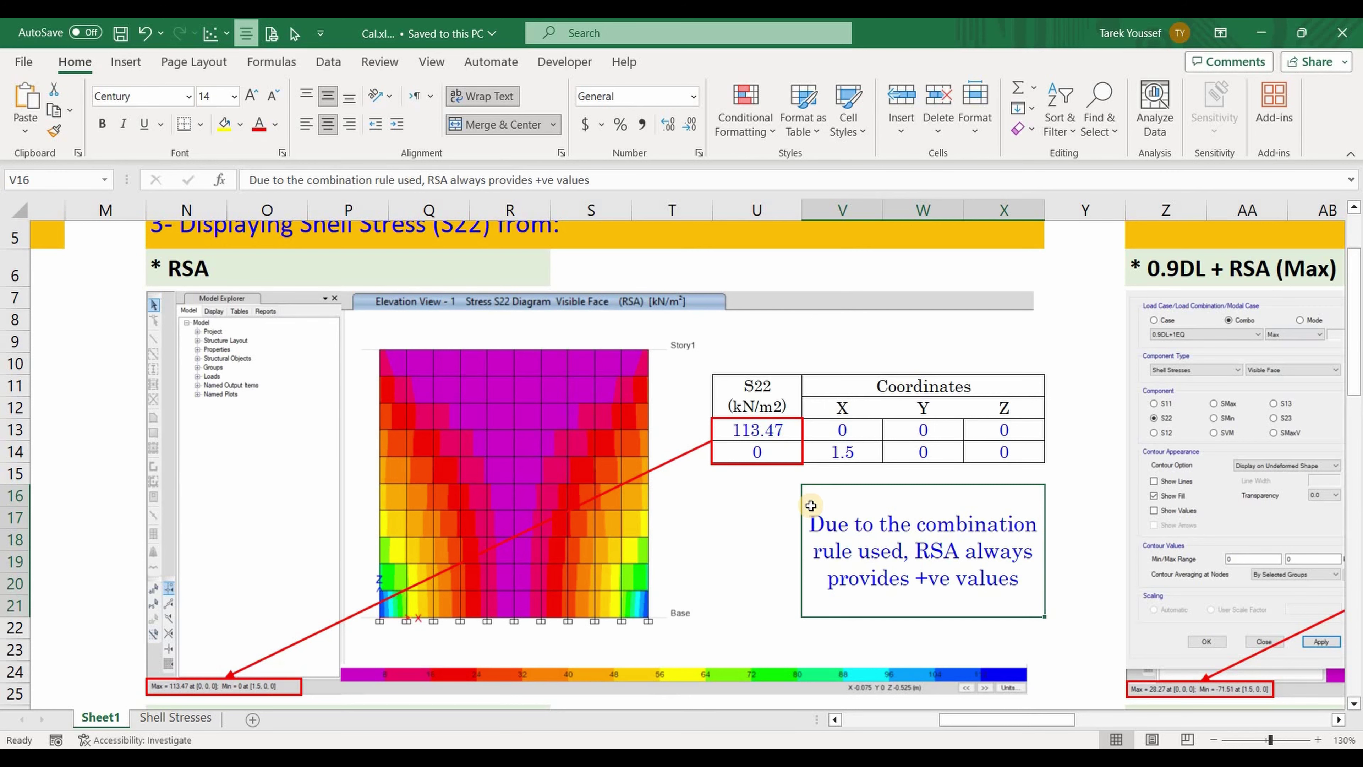
Examine the S22 values and coordinates at the wall base in the Dead Load and SIDL tables.
{"action": "scroll", "coordinate": [803, 509], "scroll_direction": "down", "scroll_amount": 7}
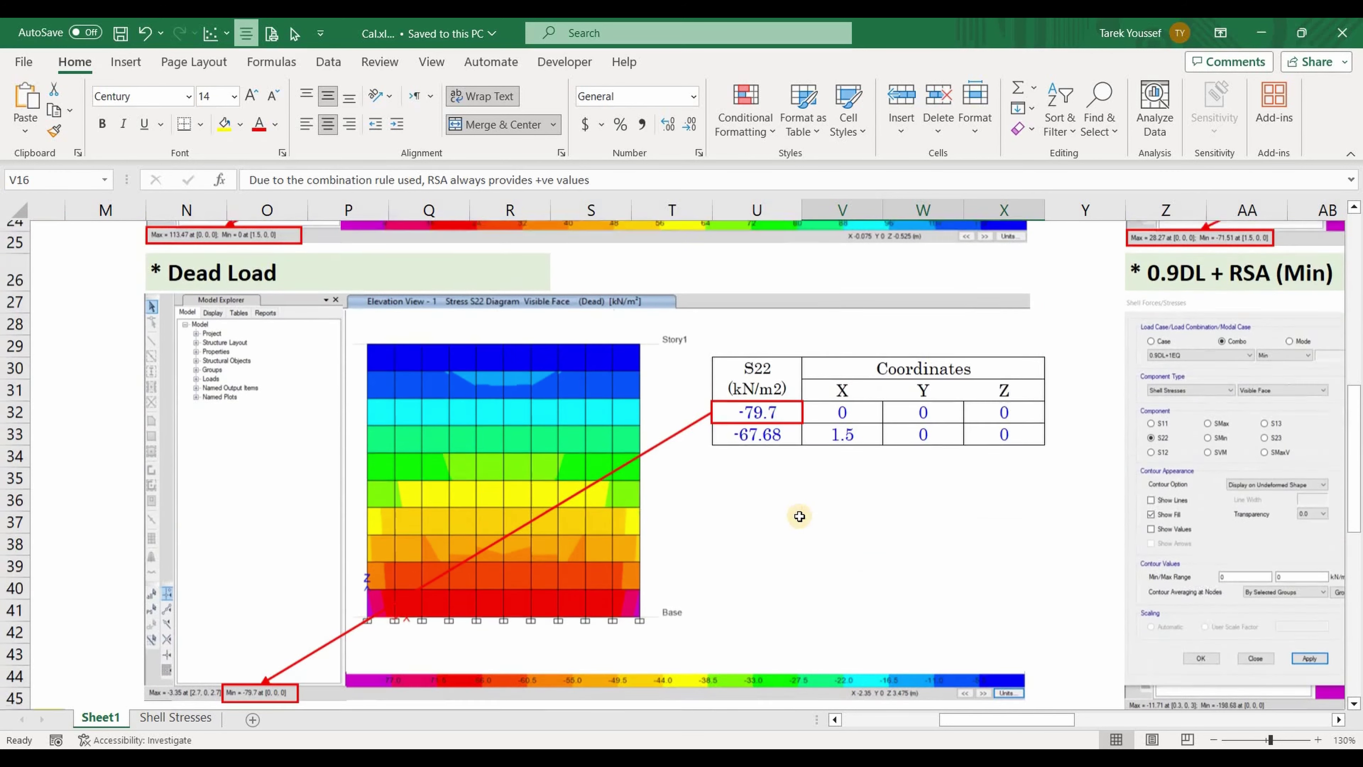
{"action": "left_click_drag", "start_coordinate": [761, 401], "coordinate": [758, 427]}
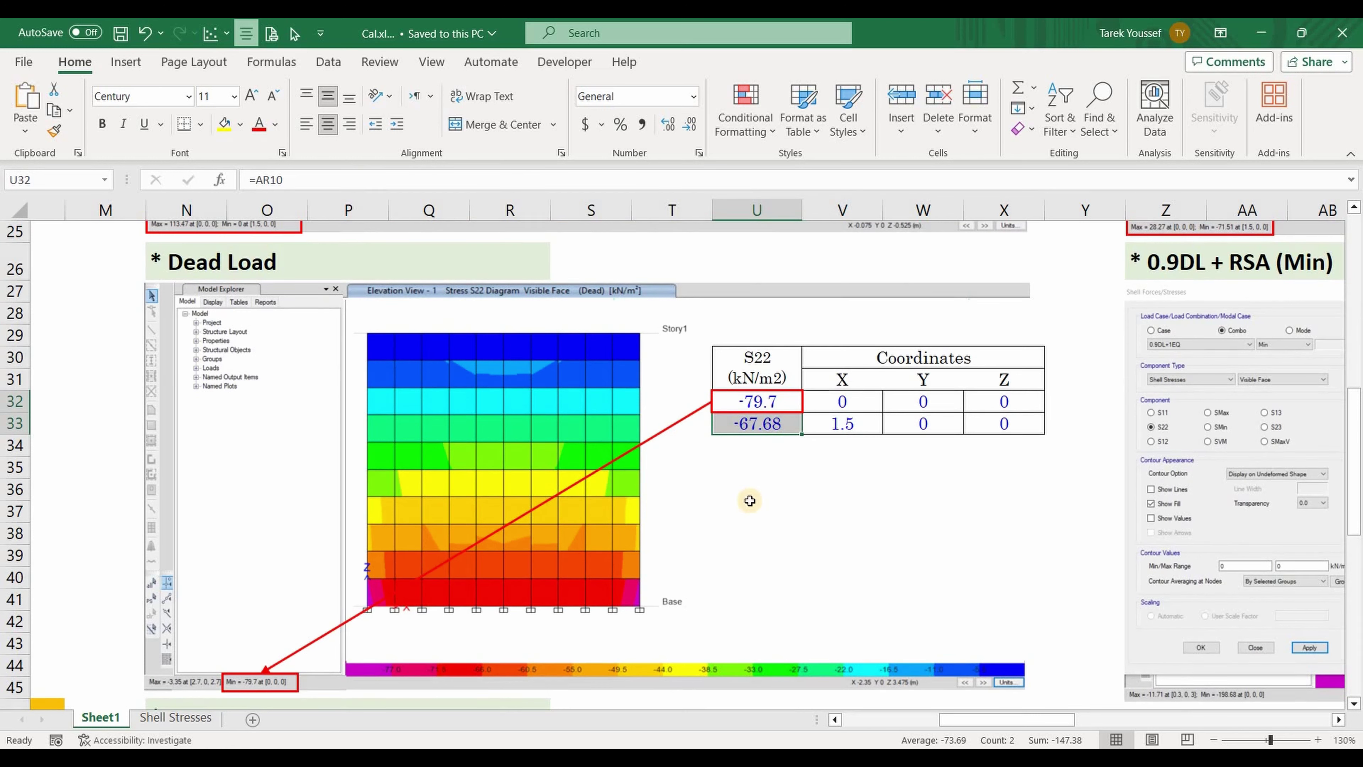
{"action": "left_click", "coordinate": [753, 400]}
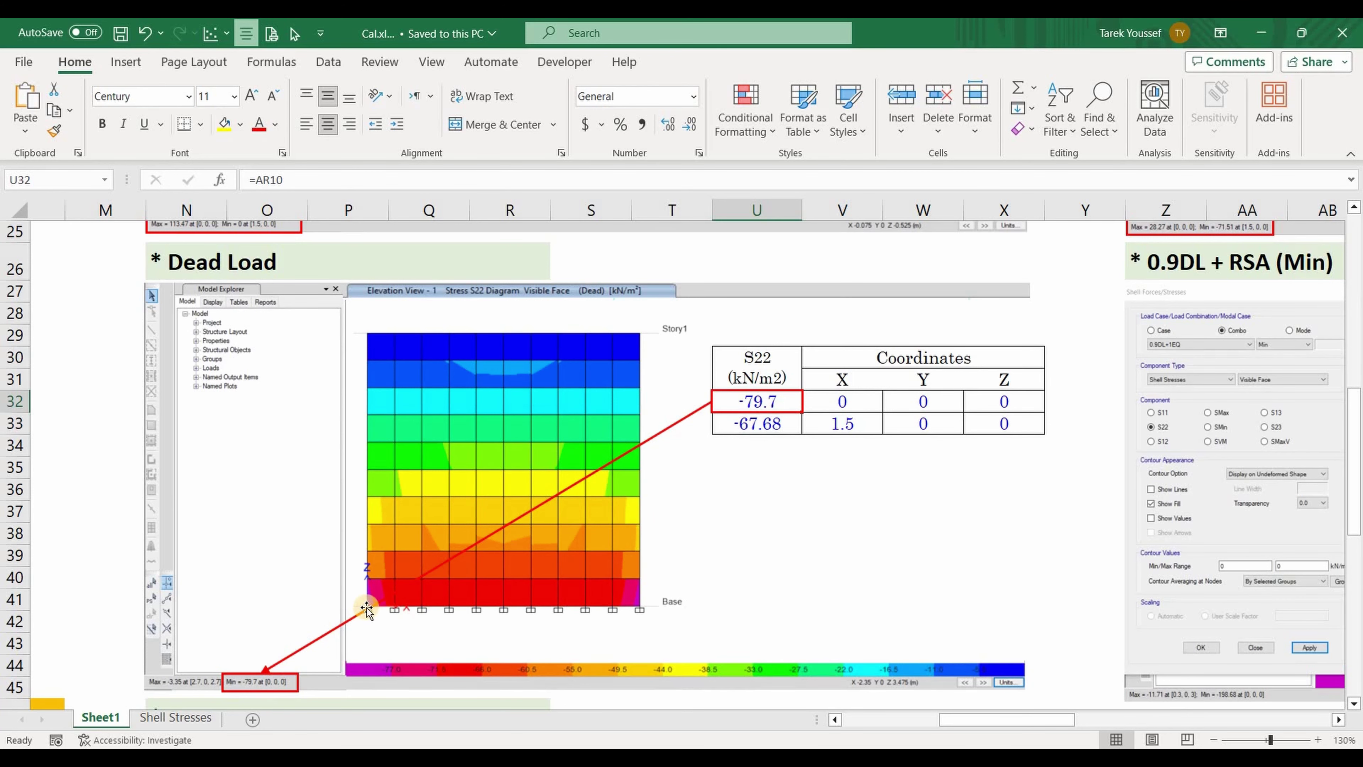
{"action": "scroll", "coordinate": [370, 601], "scroll_direction": "down", "scroll_amount": 7}
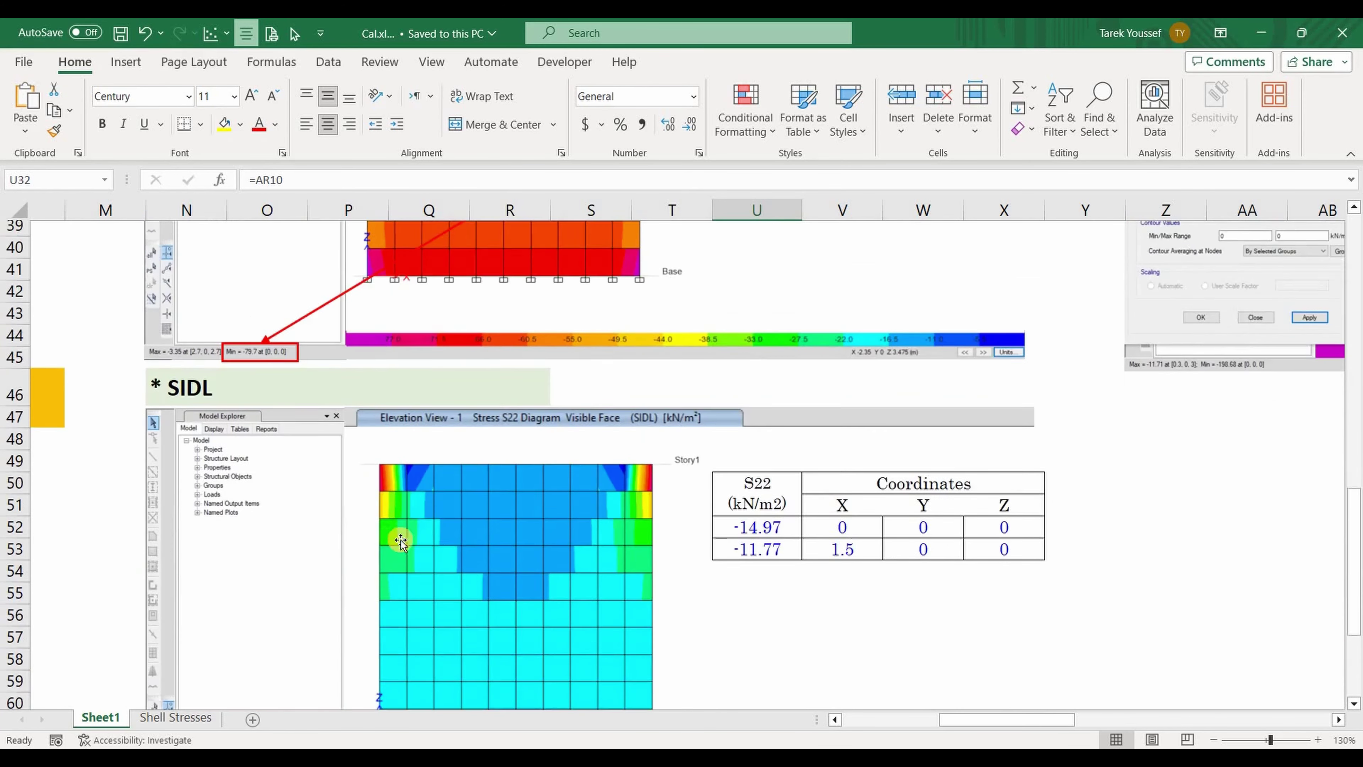
{"action": "left_click_drag", "start_coordinate": [847, 400], "coordinate": [994, 423]}
{"action": "left_click_drag", "start_coordinate": [777, 395], "coordinate": [774, 418]}
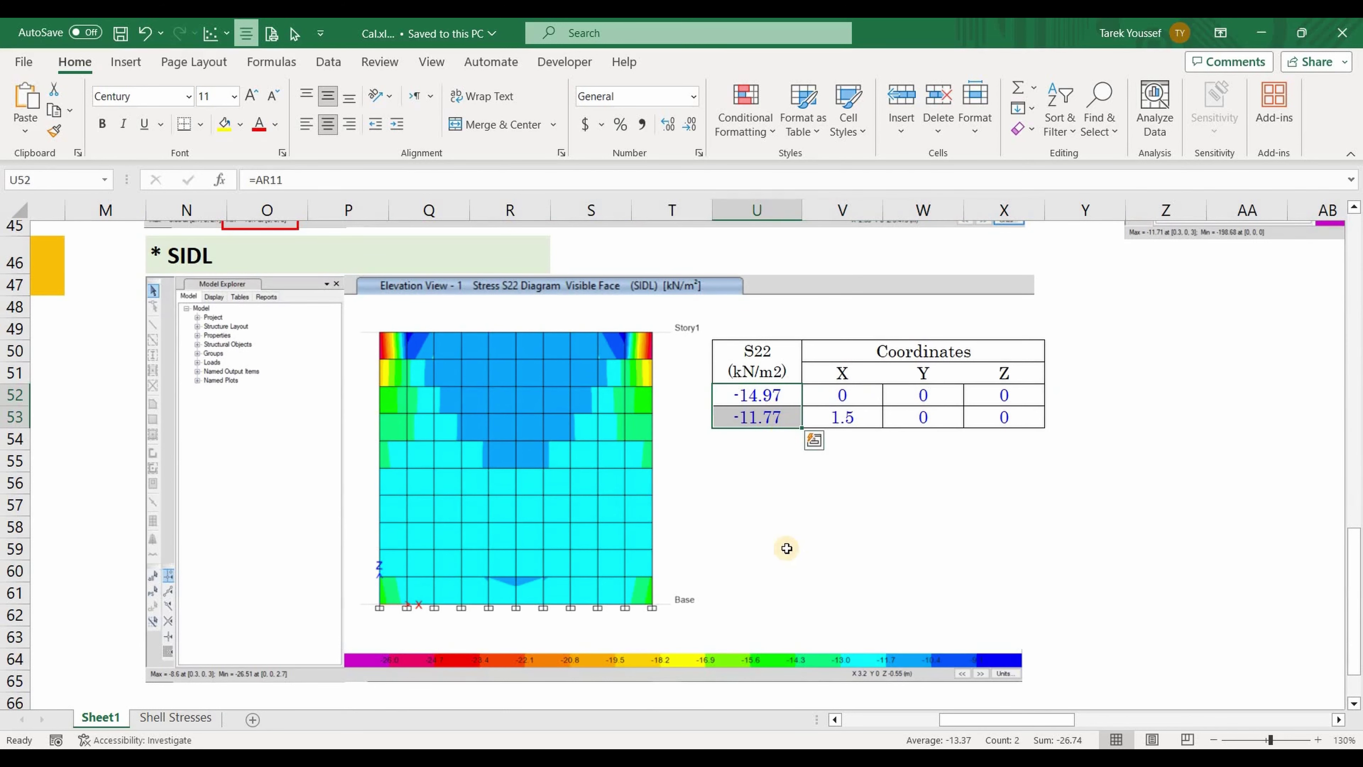
Examine the 0.9DL + RSA (Max) settings and S22 results in the workbook, and return to the wall model in ETABS.
{"action": "scroll", "coordinate": [811, 579], "scroll_direction": "up", "scroll_amount": 8}
{"action": "scroll", "coordinate": [1157, 743], "scroll_direction": "up", "scroll_amount": 6}
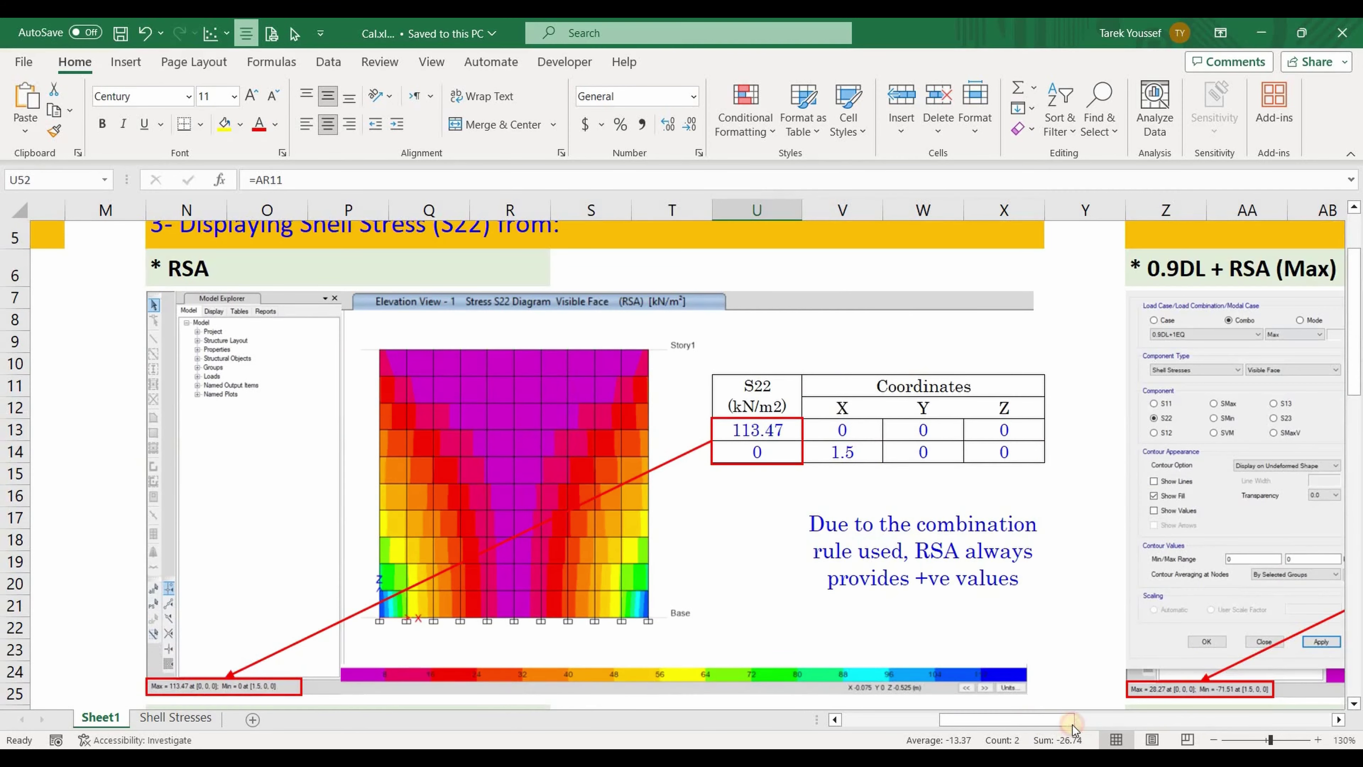
{"action": "left_click_drag", "start_coordinate": [1068, 724], "coordinate": [1132, 729]}
{"action": "scroll", "coordinate": [461, 361], "scroll_direction": "right", "scroll_amount": 3}
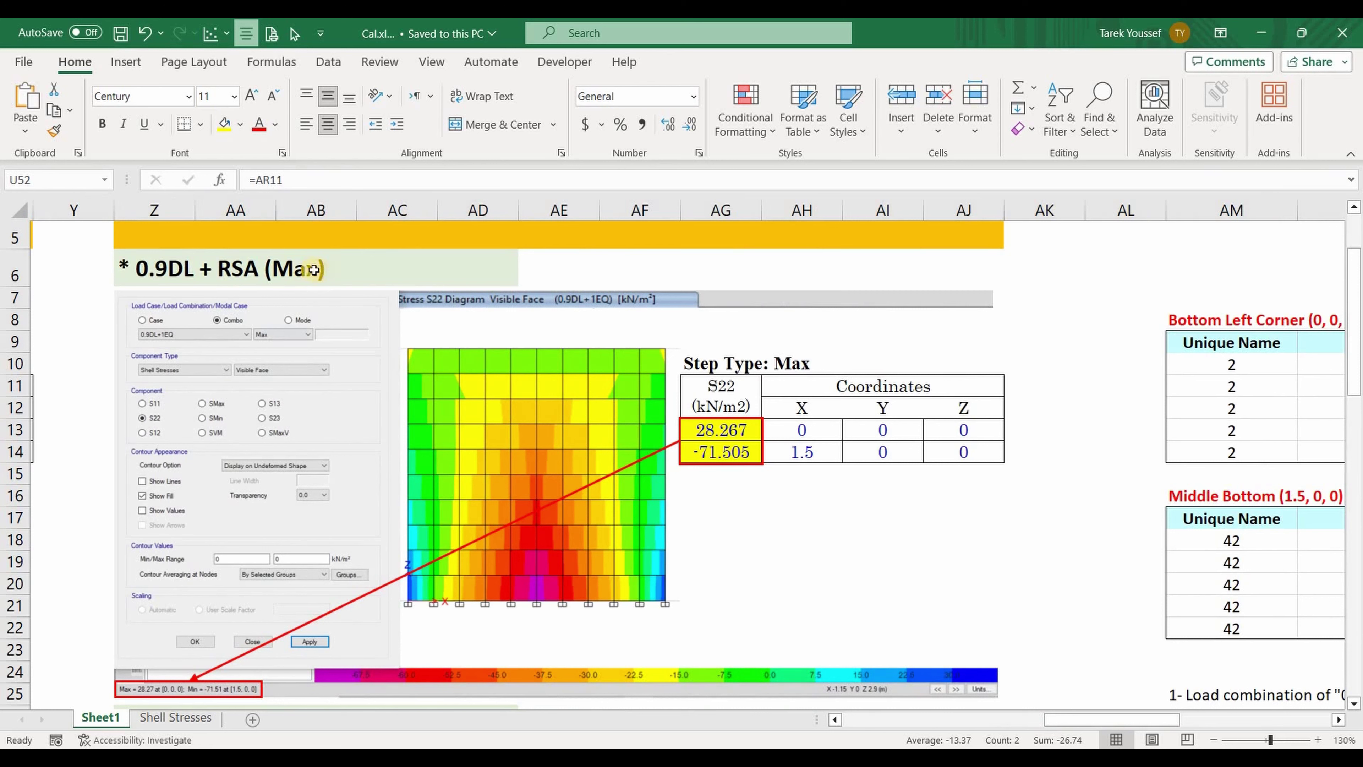
{"action": "left_click", "coordinate": [300, 269]}
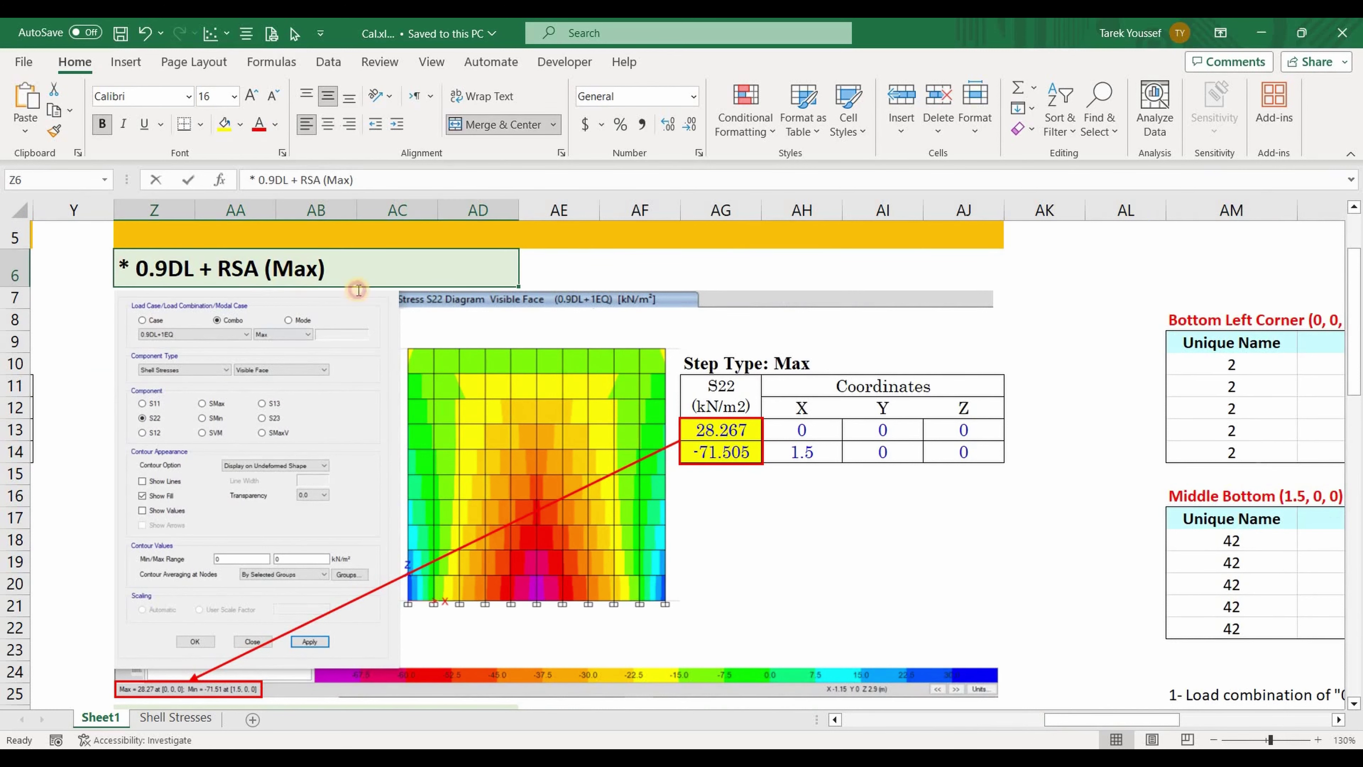
{"action": "left_click", "coordinate": [720, 561]}
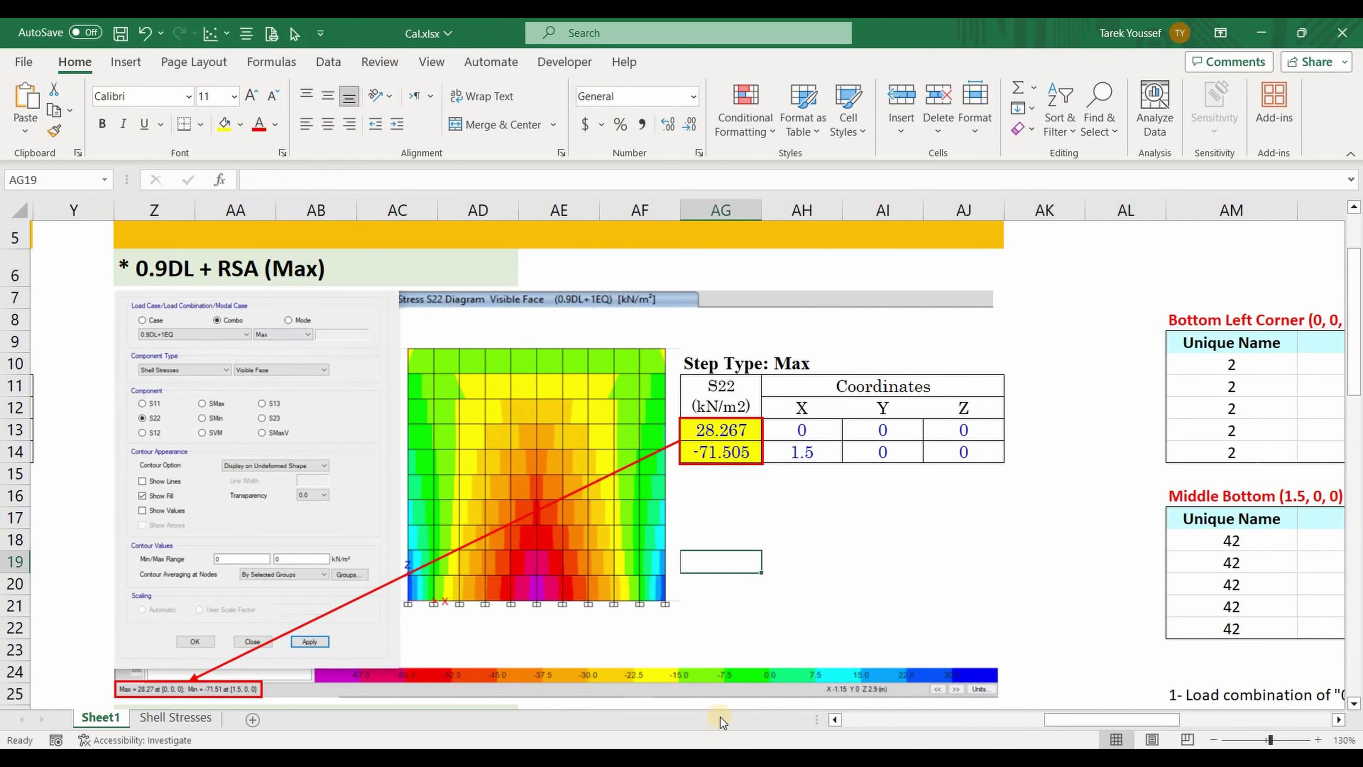
{"action": "mouse_move", "coordinate": [719, 717]}
{"action": "left_click", "coordinate": [776, 692]}
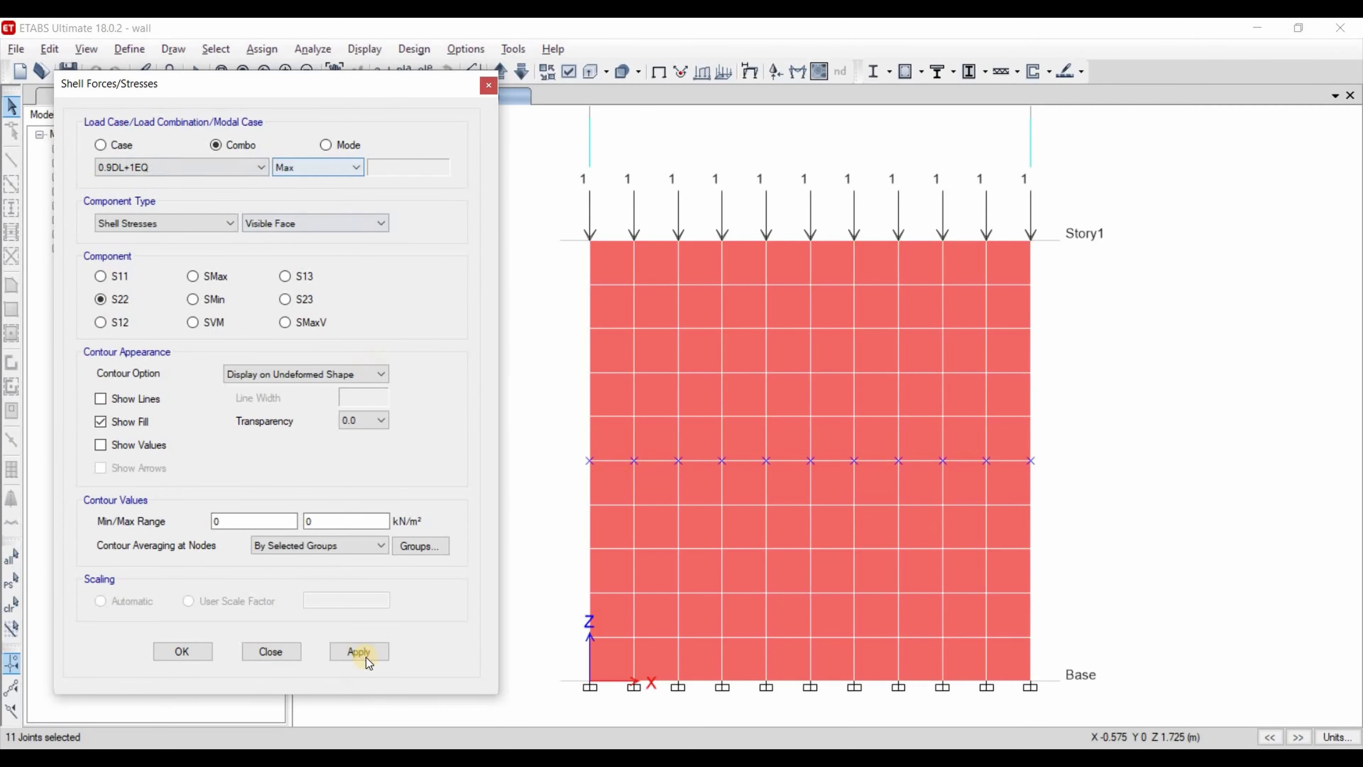
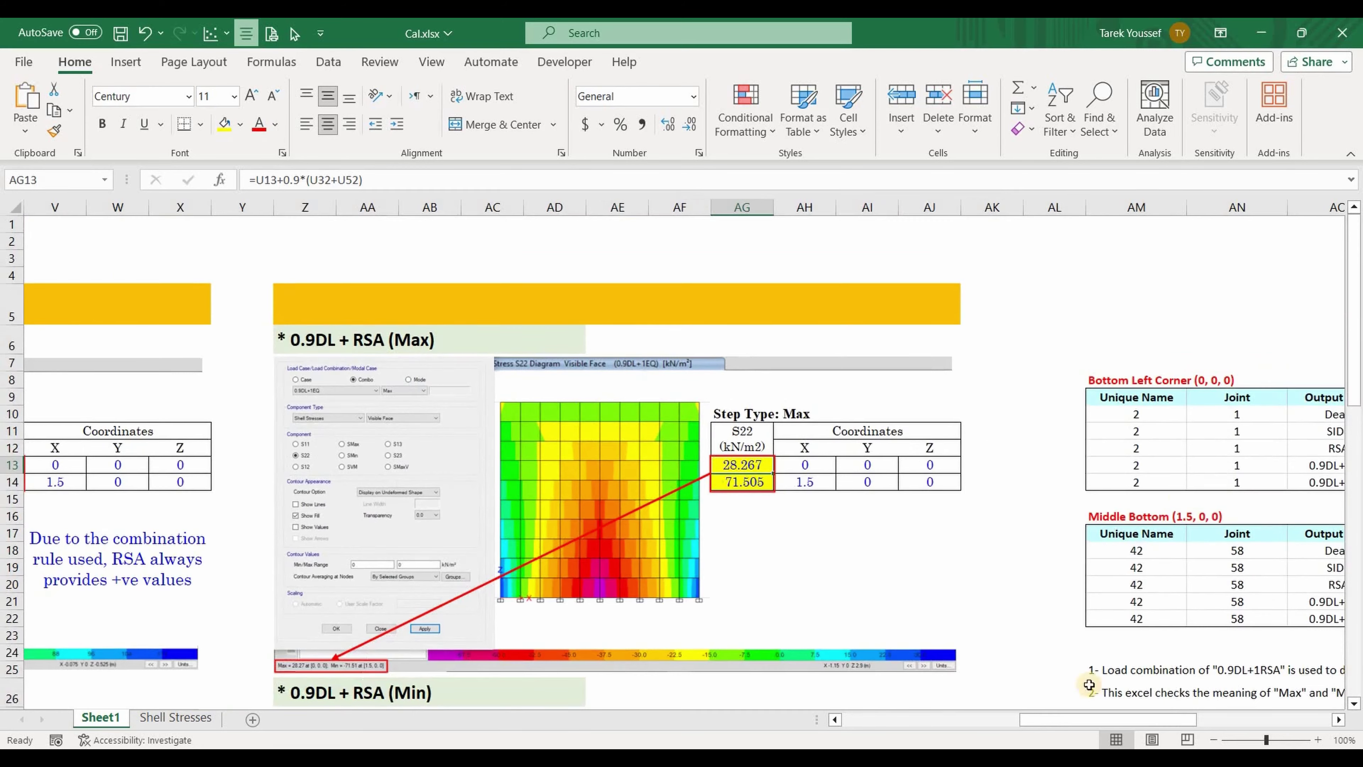
Trace the formula in AG13 of the 0.9DL + RSA (Max) table to its RSA, Dead Load and SIDL source cells.
{"action": "scroll", "coordinate": [780, 516], "scroll_direction": "down", "scroll_amount": 1, "text": "ctrl"}
{"action": "left_click_drag", "start_coordinate": [1104, 716], "coordinate": [1086, 716]}
{"action": "scroll", "coordinate": [423, 432], "scroll_direction": "left", "scroll_amount": 1}
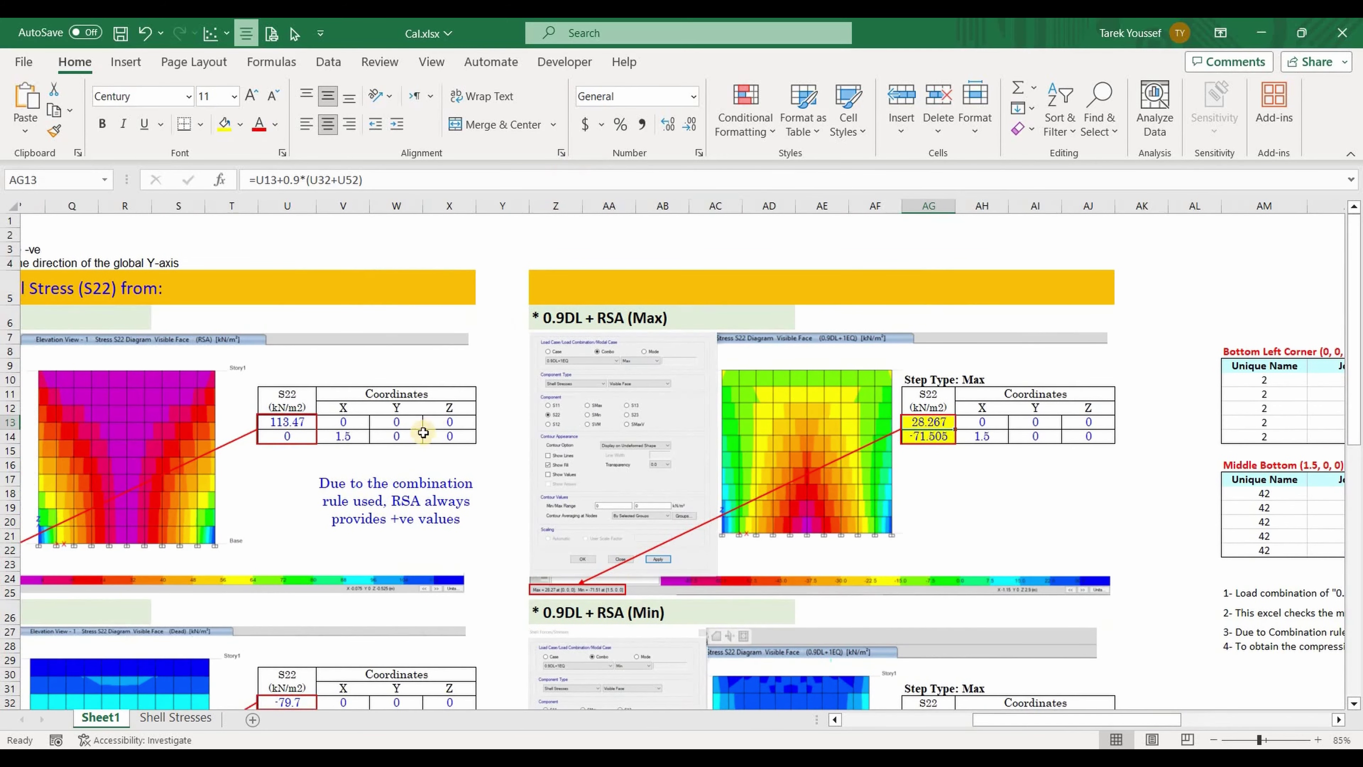
{"action": "key", "text": "F2"}
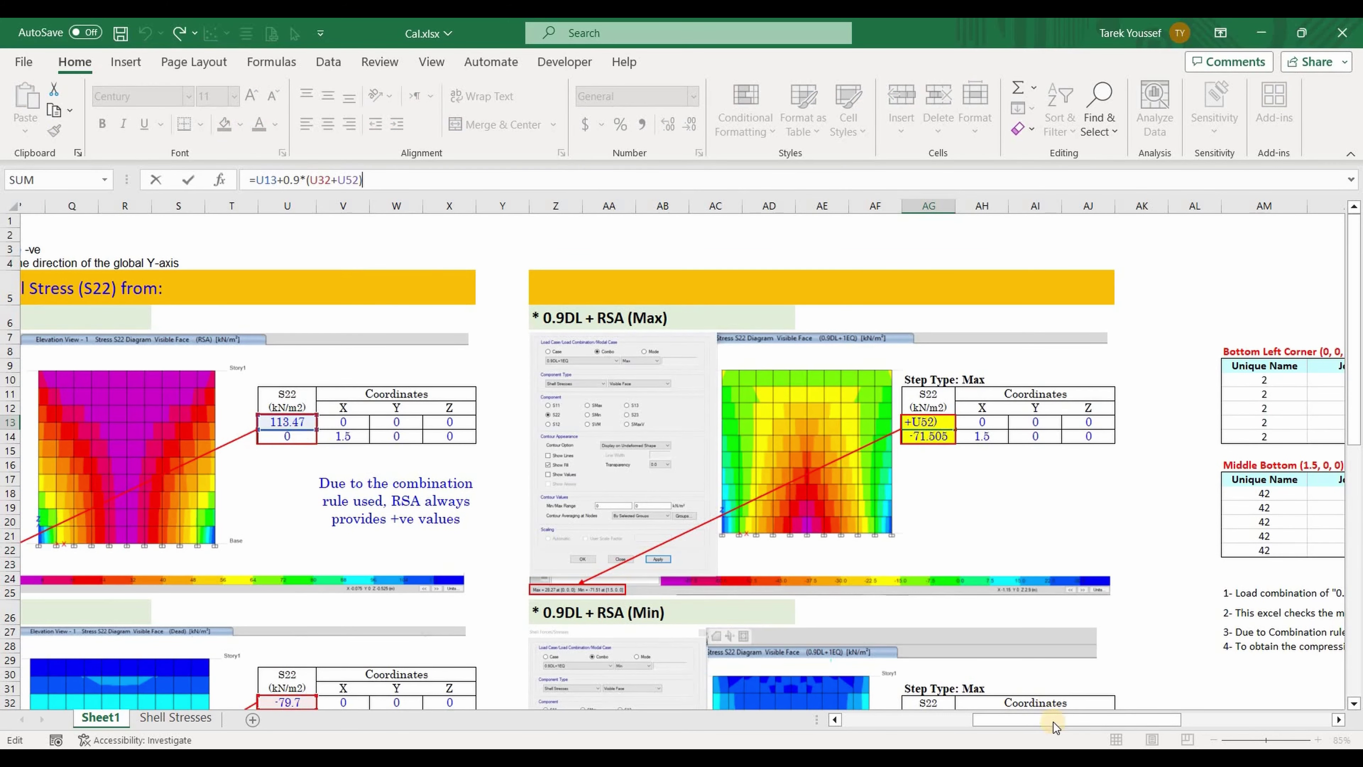
{"action": "scroll", "coordinate": [128, 419], "scroll_direction": "left", "scroll_amount": 3}
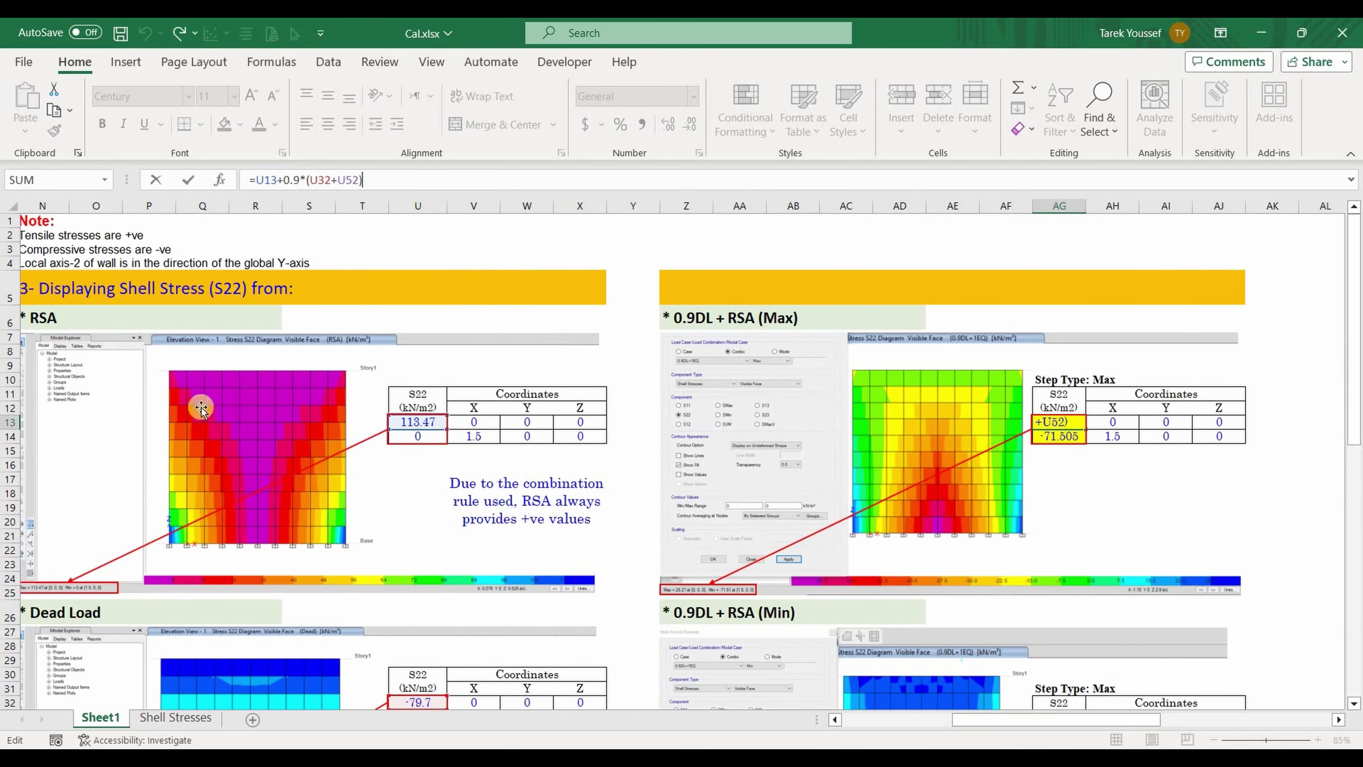
{"action": "scroll", "coordinate": [436, 609], "scroll_direction": "down", "scroll_amount": 5}
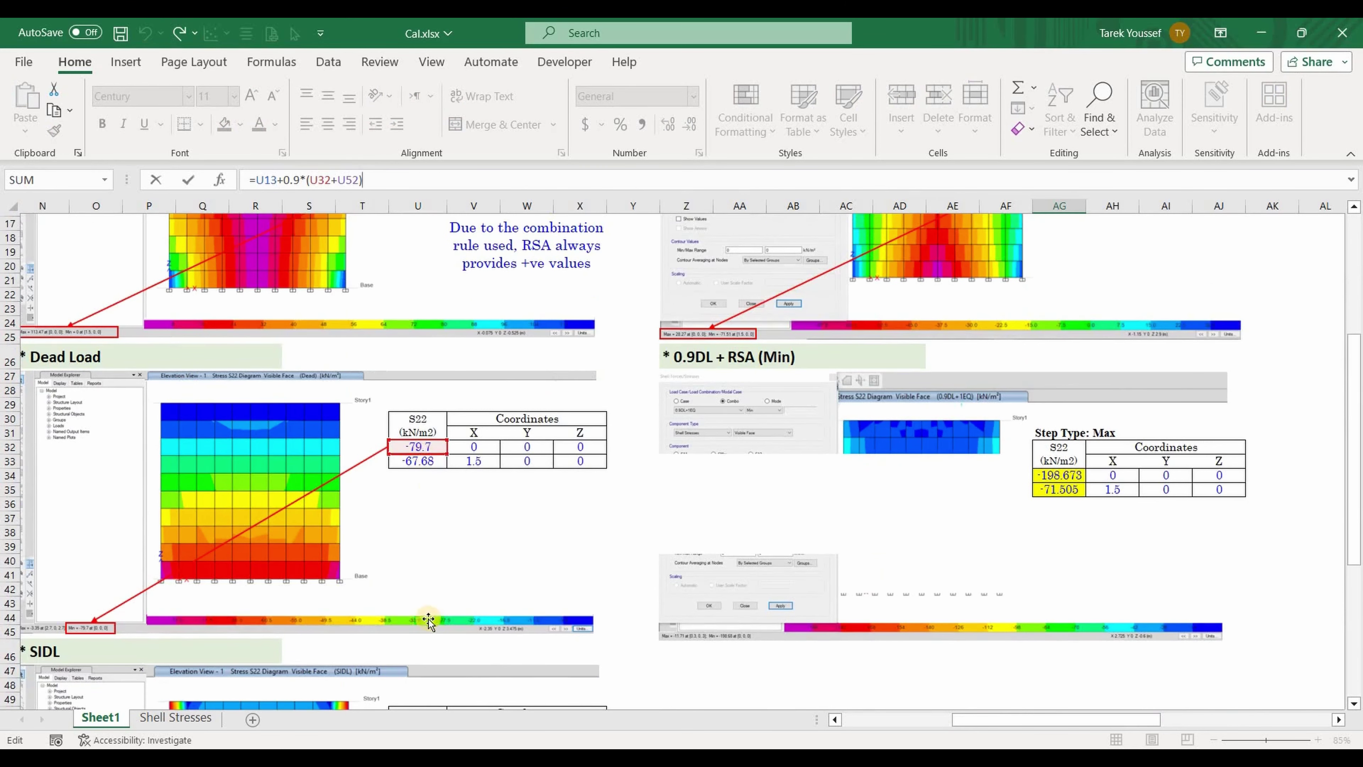
{"action": "scroll", "coordinate": [426, 618], "scroll_direction": "down", "scroll_amount": 3}
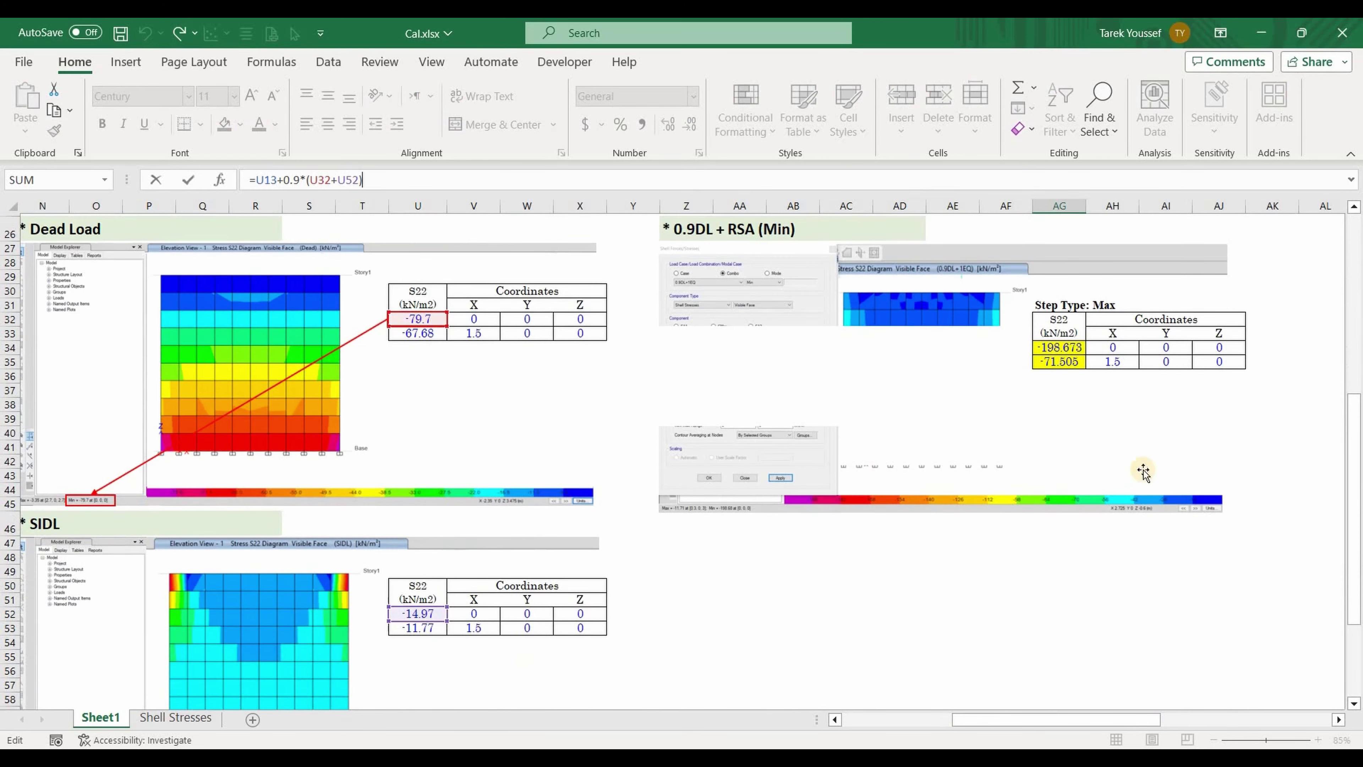
{"action": "scroll", "coordinate": [1144, 469], "scroll_direction": "up", "scroll_amount": 6}
{"action": "left_click", "coordinate": [1065, 297]}
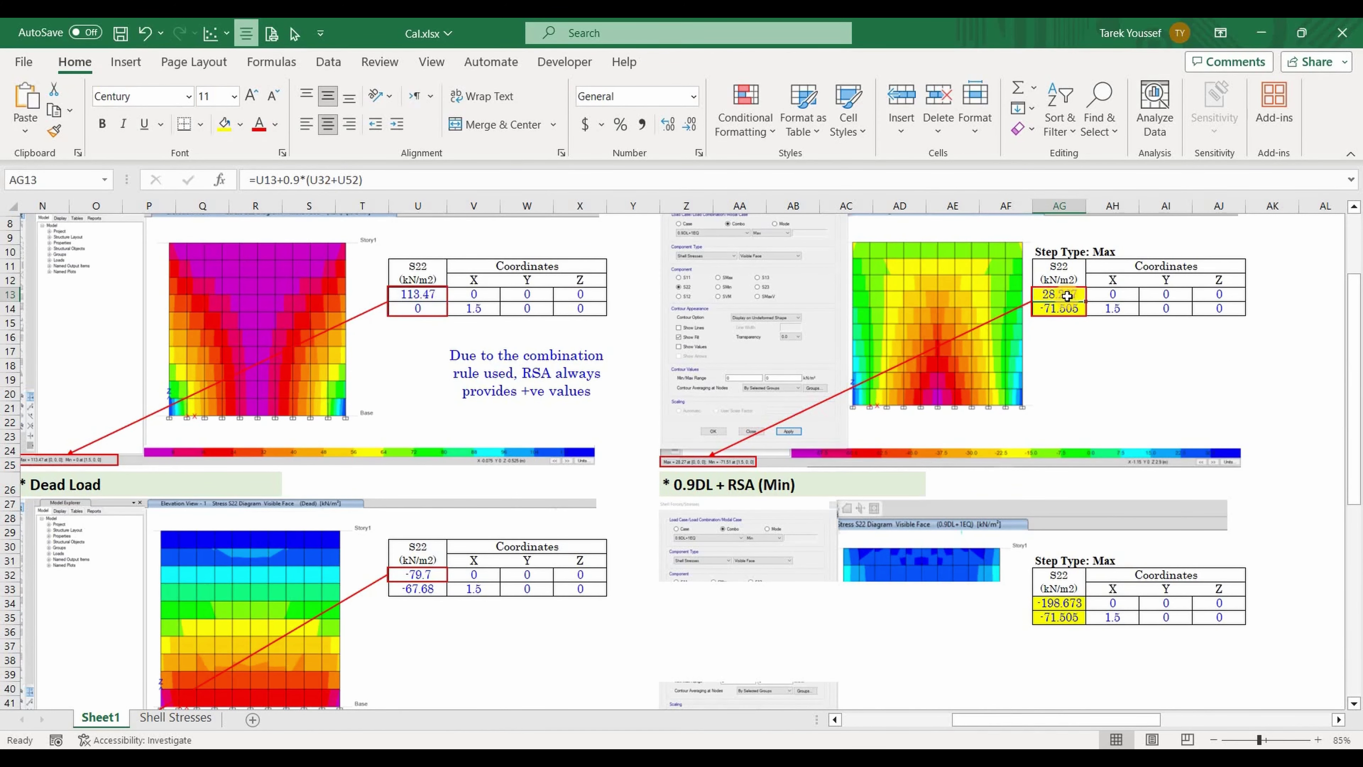
Examine the S22 formula in AG14 for the mid-base point and compare the 0.9DL + RSA (Max) table with its contour plot.
{"action": "scroll", "coordinate": [1068, 470], "scroll_direction": "up", "scroll_amount": 3, "text": "ctrl"}
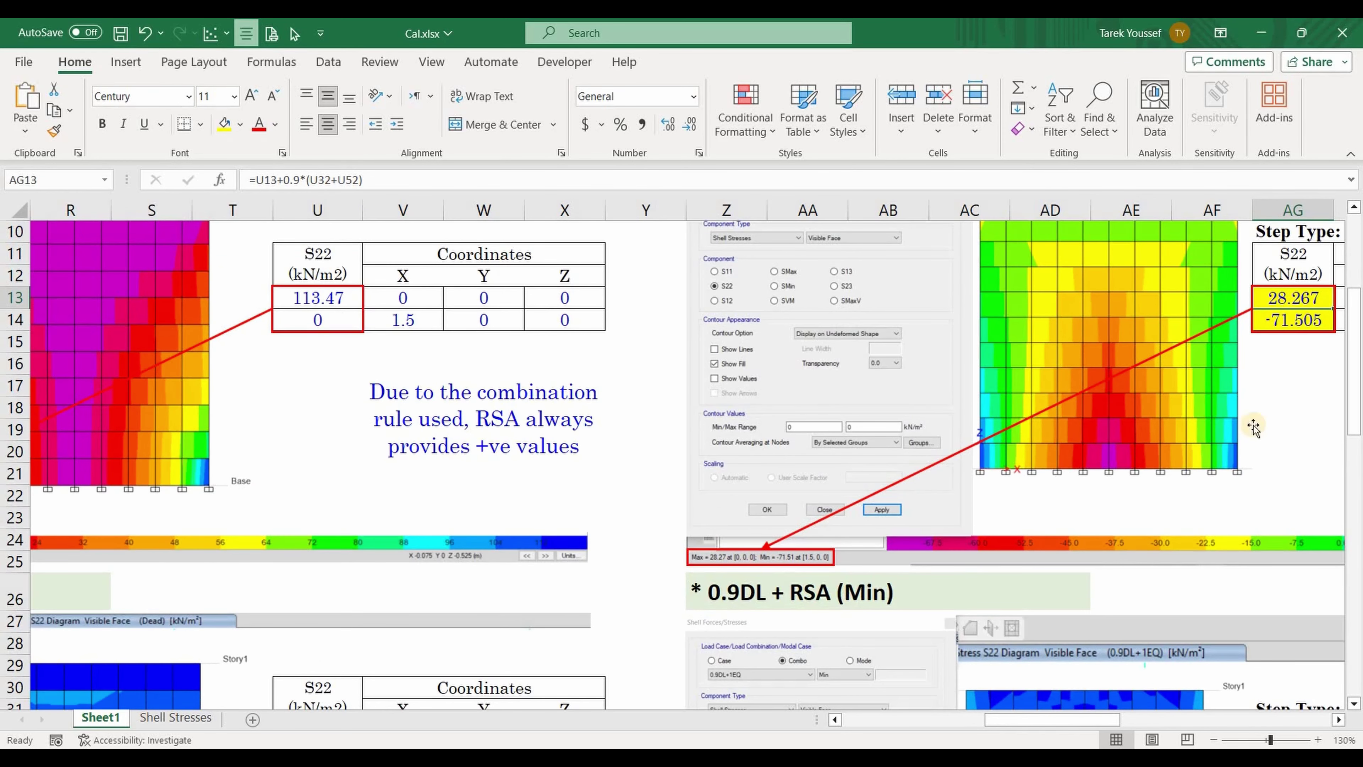
{"action": "left_click", "coordinate": [1298, 318]}
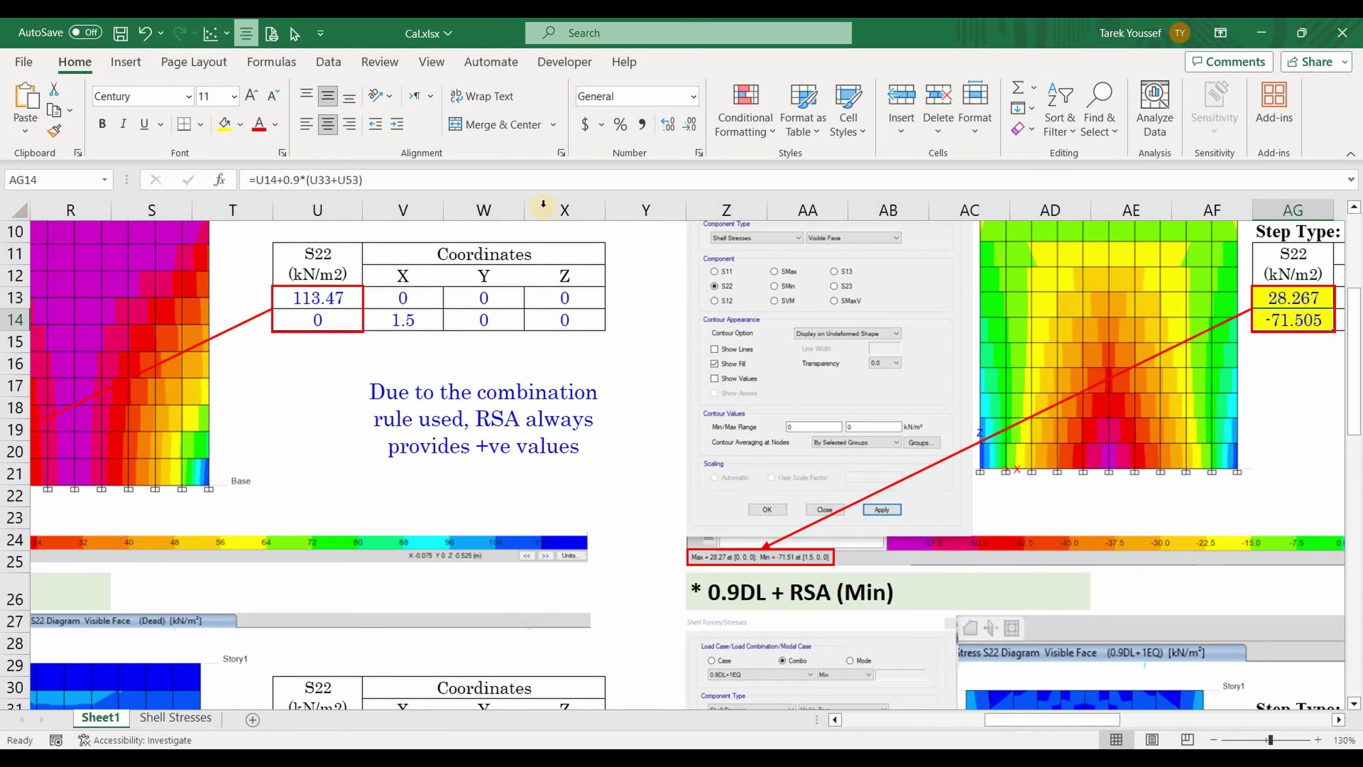
{"action": "left_click", "coordinate": [429, 180]}
{"action": "key", "text": "Escape"}
{"action": "scroll", "coordinate": [362, 363], "scroll_direction": "down", "scroll_amount": 1}
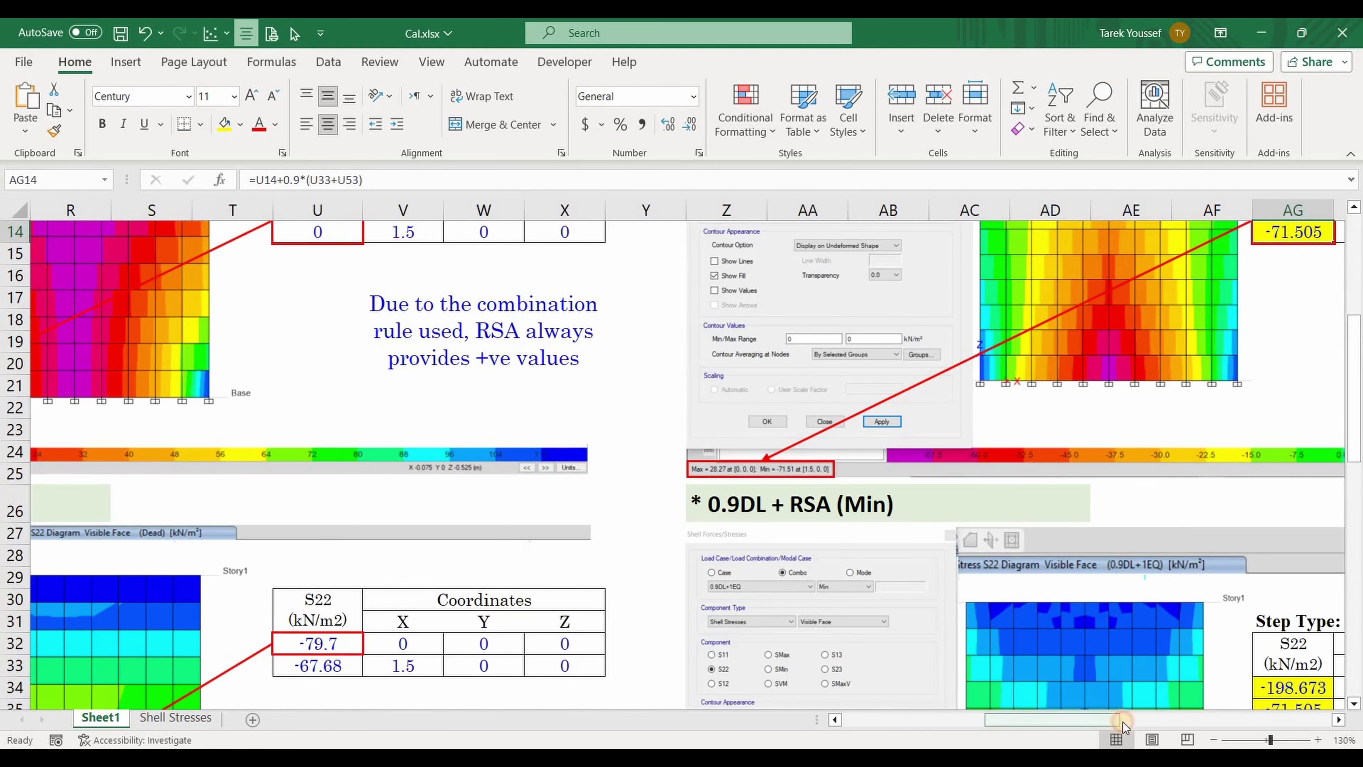
{"action": "left_click_drag", "start_coordinate": [1115, 720], "coordinate": [1172, 720]}
{"action": "scroll", "coordinate": [776, 520], "scroll_direction": "up", "scroll_amount": 3}
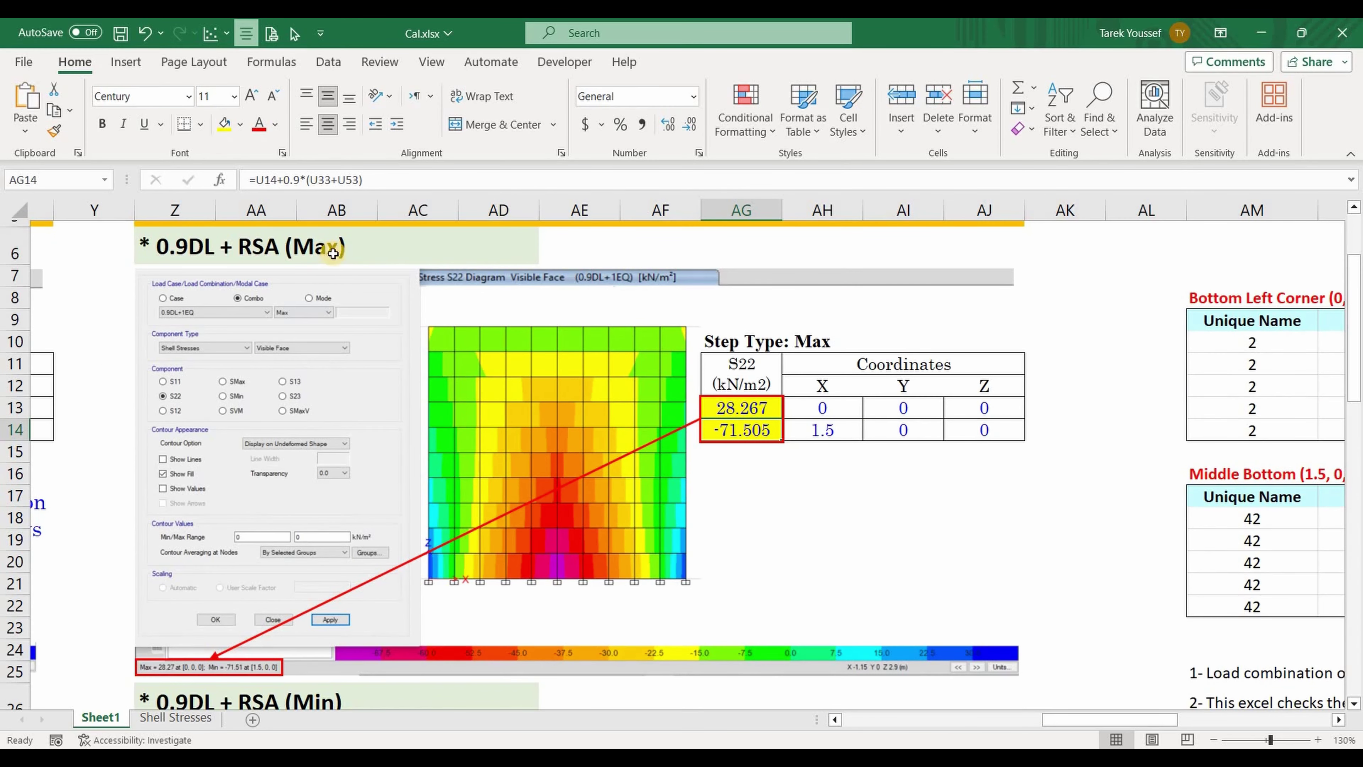
{"action": "left_click", "coordinate": [746, 410]}
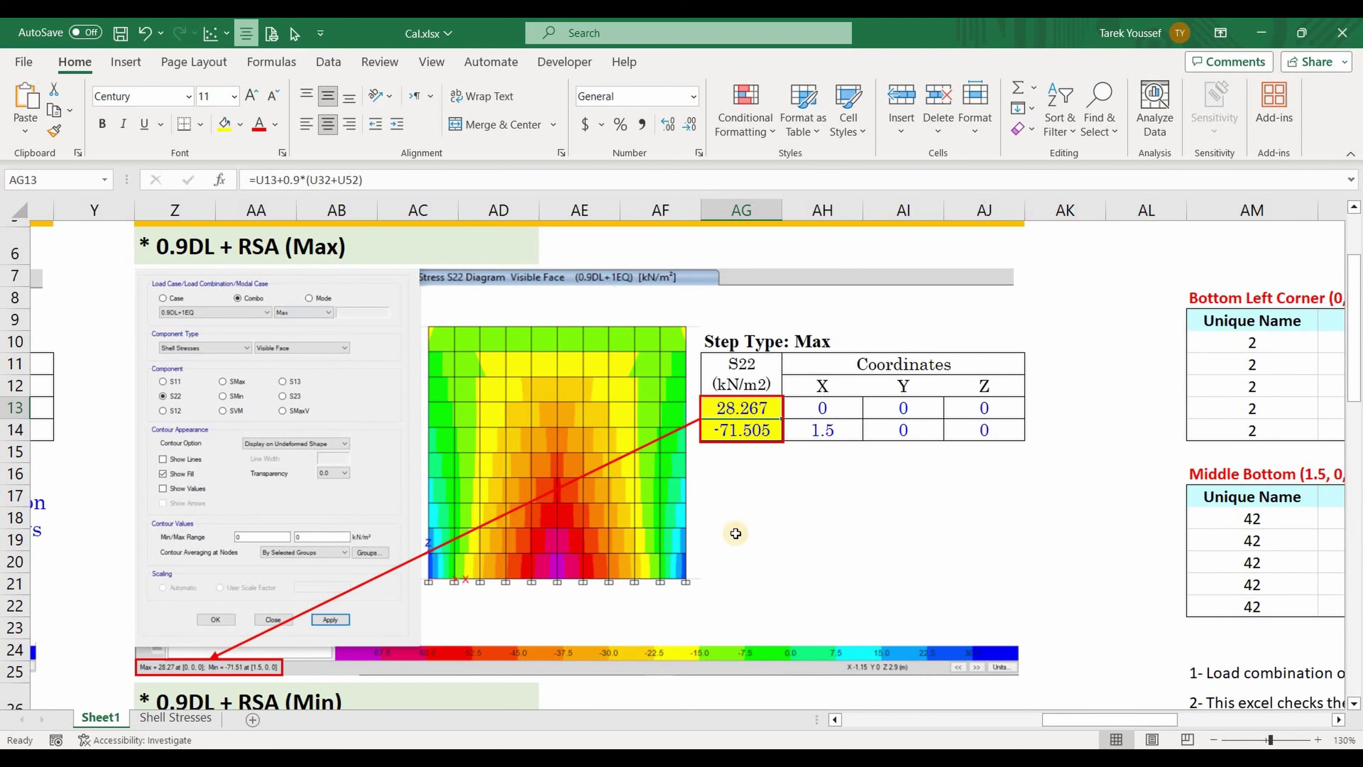
Examine the 0.9DL + RSA (Min) section, including its heading, shell stress settings and S22 table.
{"action": "left_click", "coordinate": [774, 544]}
{"action": "scroll", "coordinate": [762, 549], "scroll_direction": "down", "scroll_amount": 5}
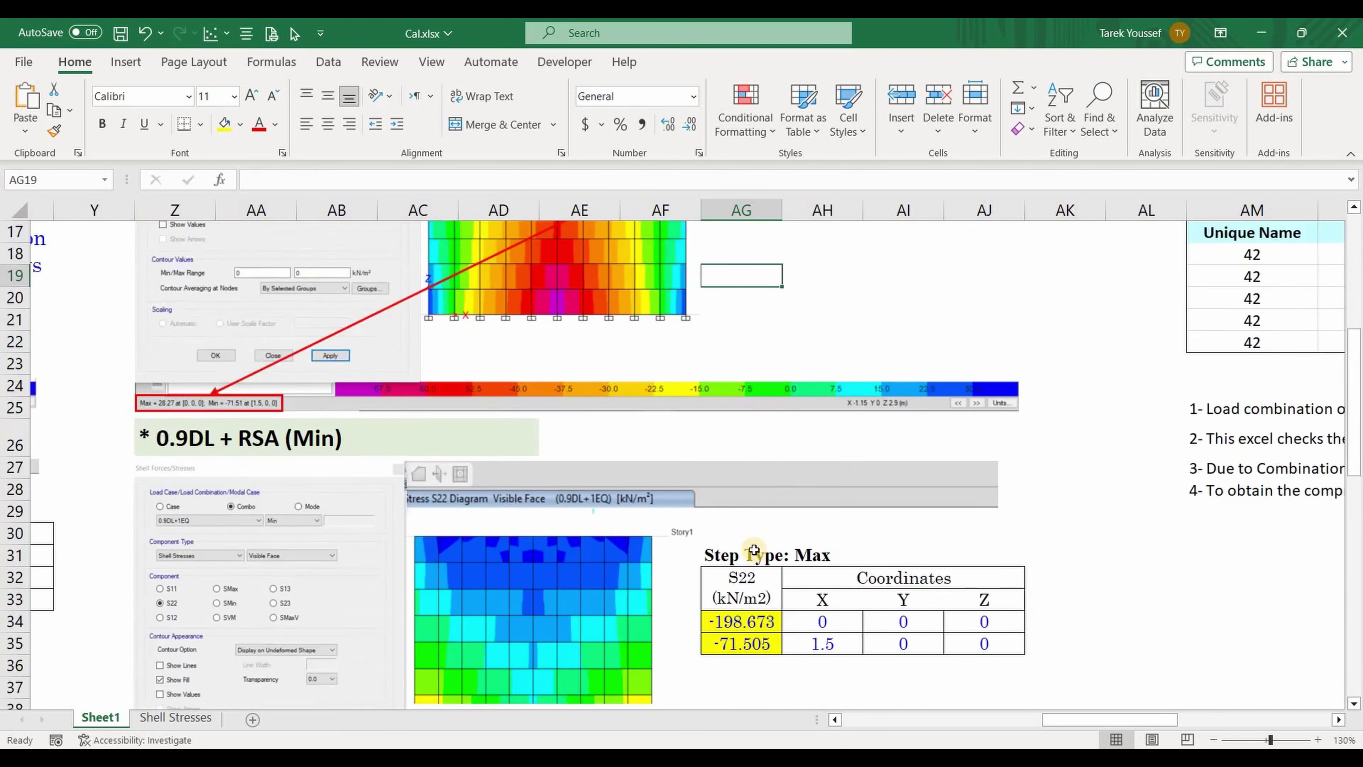
{"action": "left_click", "coordinate": [752, 551]}
{"action": "scroll", "coordinate": [301, 301], "scroll_direction": "down", "scroll_amount": 1}
{"action": "left_click", "coordinate": [330, 306]}
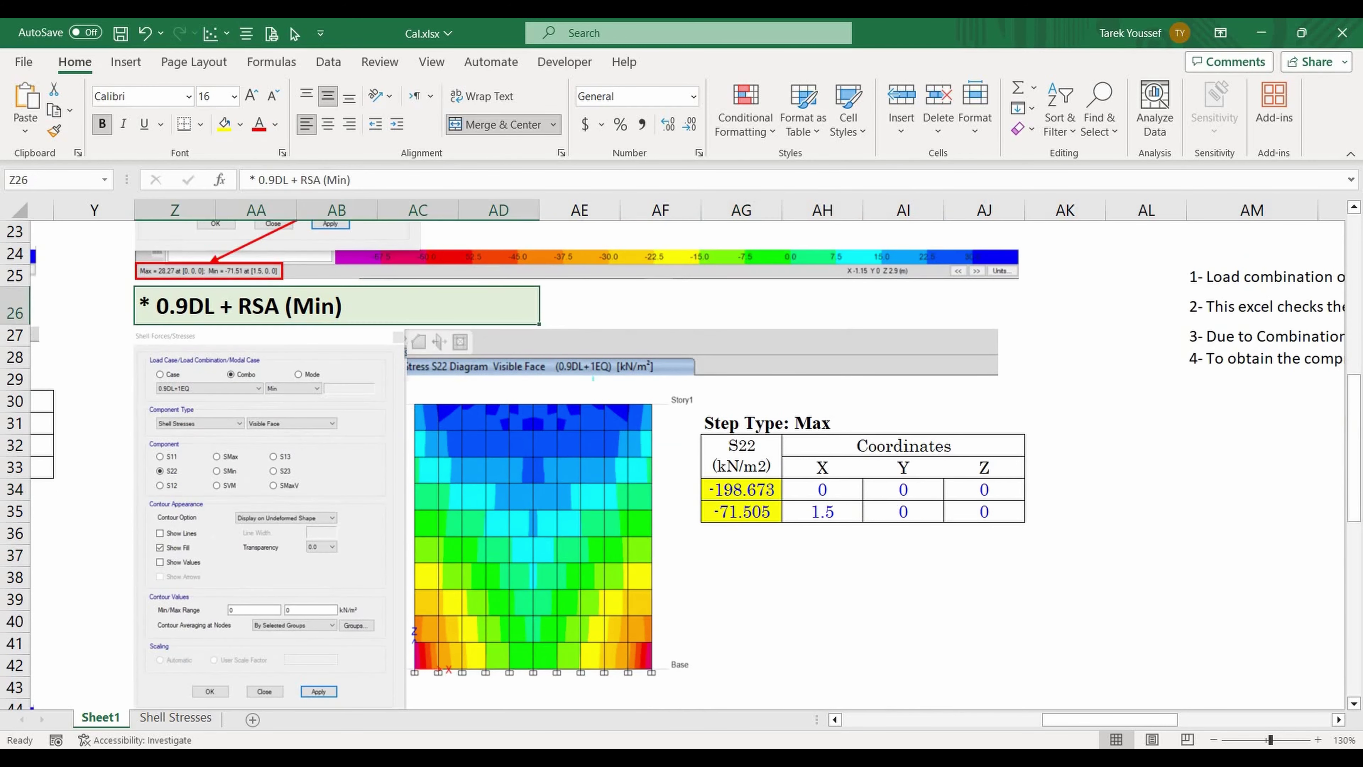
Switch to ETABS and display the S22 shell stresses for the 0.9DL+1EQ combo with the Min step type.
{"action": "left_click", "coordinate": [768, 693]}
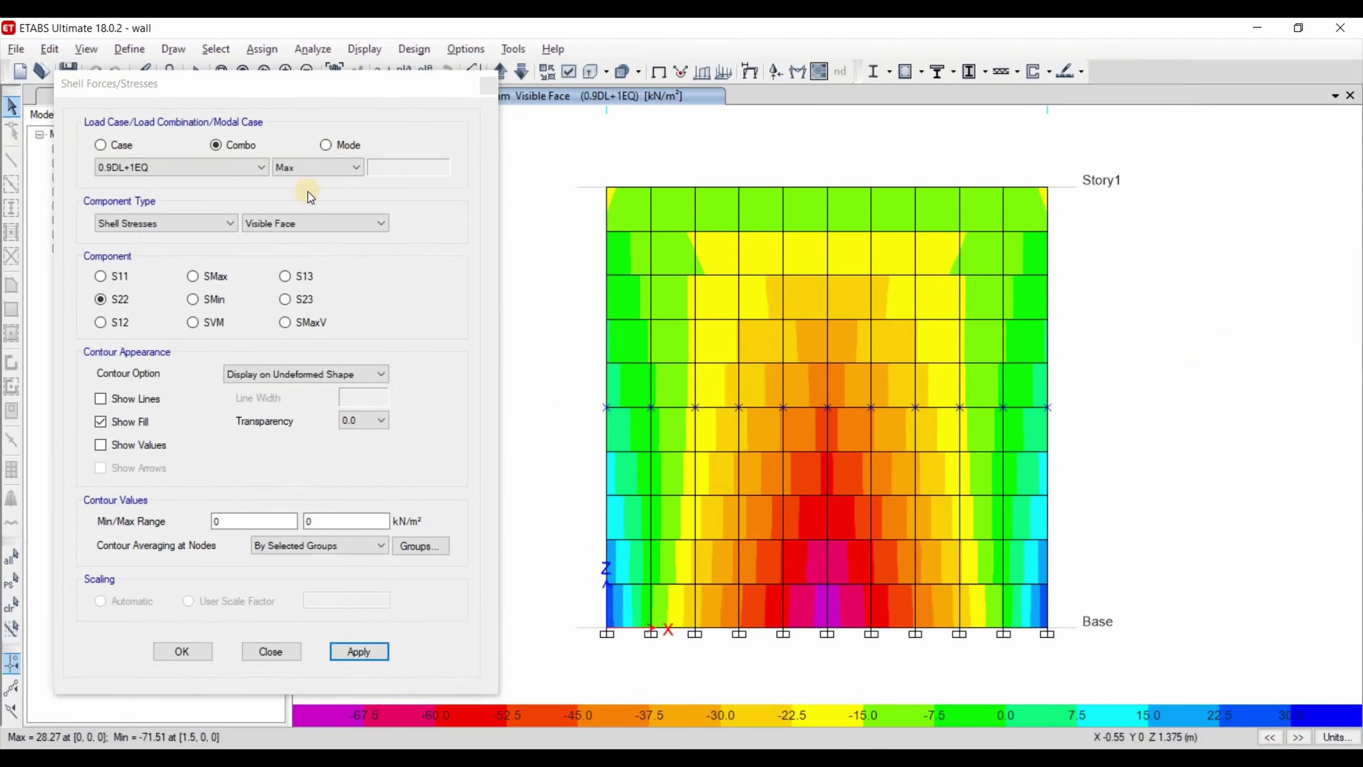
{"action": "left_click", "coordinate": [316, 167]}
{"action": "left_click", "coordinate": [351, 650]}
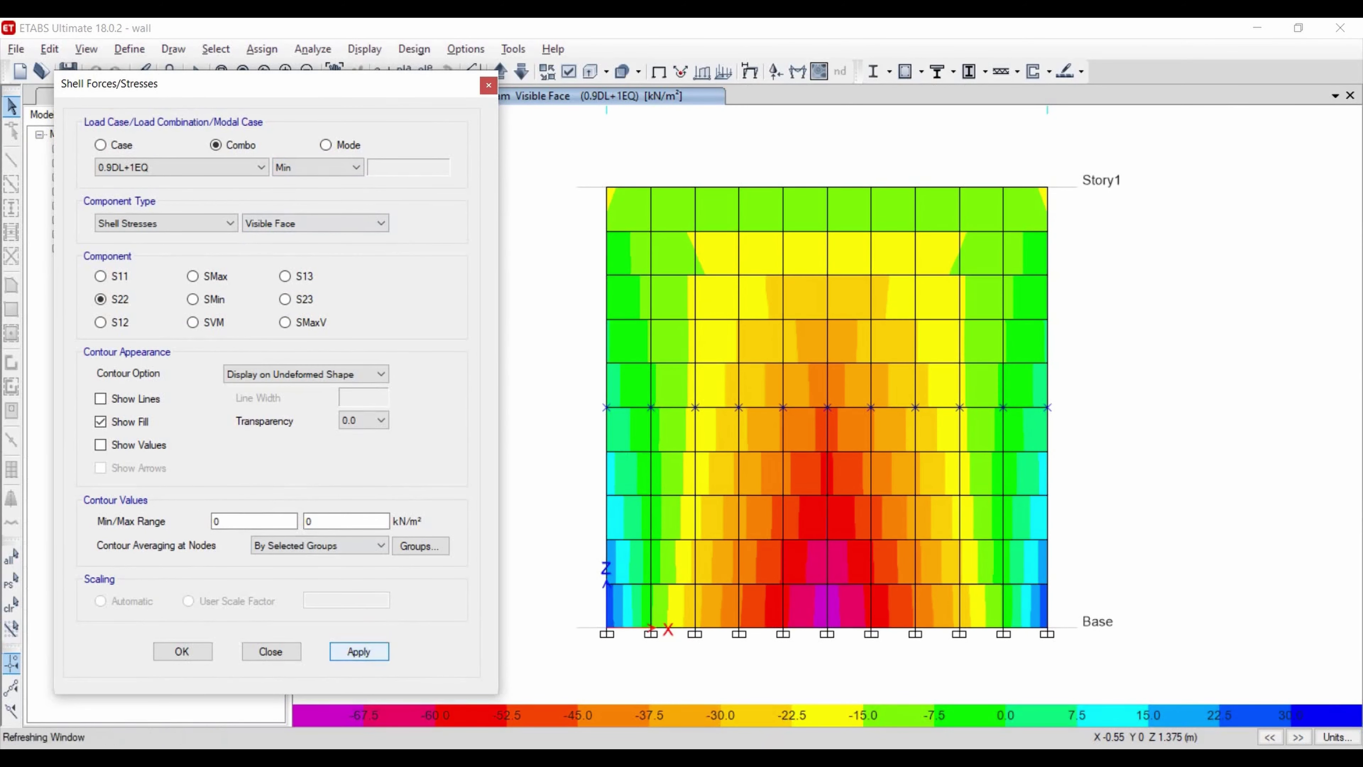
Return to Cal.xlsx in Excel and trace the formula in AG34, including its negative RSA term, to the Dead Load and SIDL cells.
{"action": "left_click", "coordinate": [617, 687]}
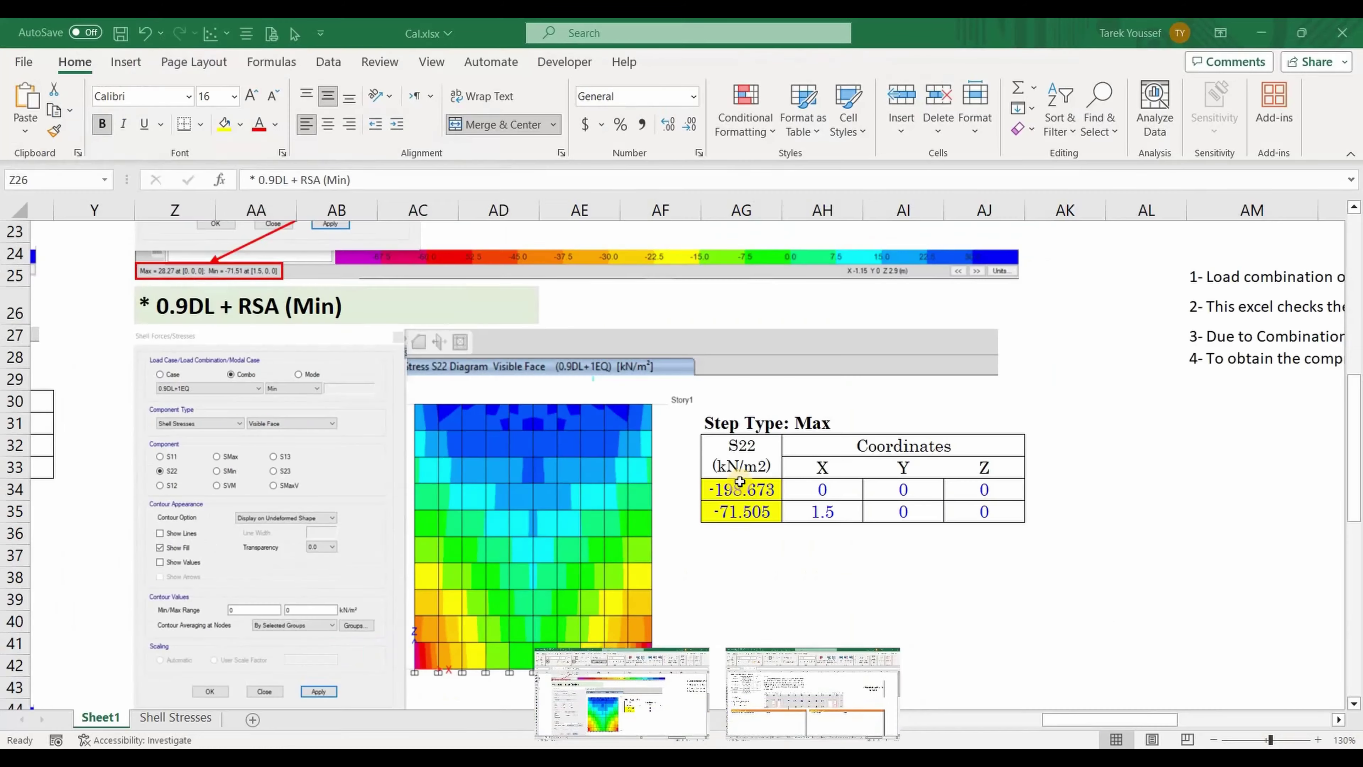
{"action": "left_click_drag", "start_coordinate": [257, 180], "coordinate": [289, 191]}
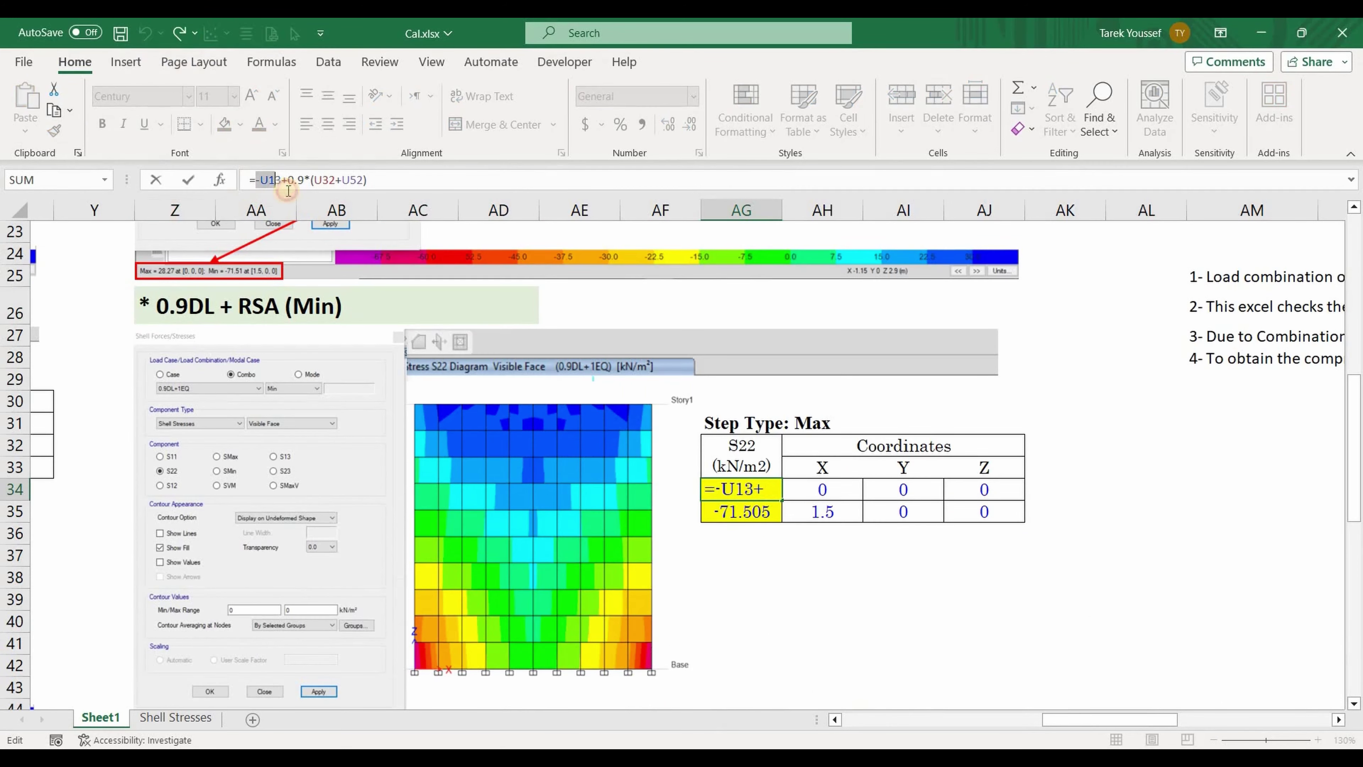
{"action": "scroll", "coordinate": [944, 664], "scroll_direction": "left", "scroll_amount": 3}
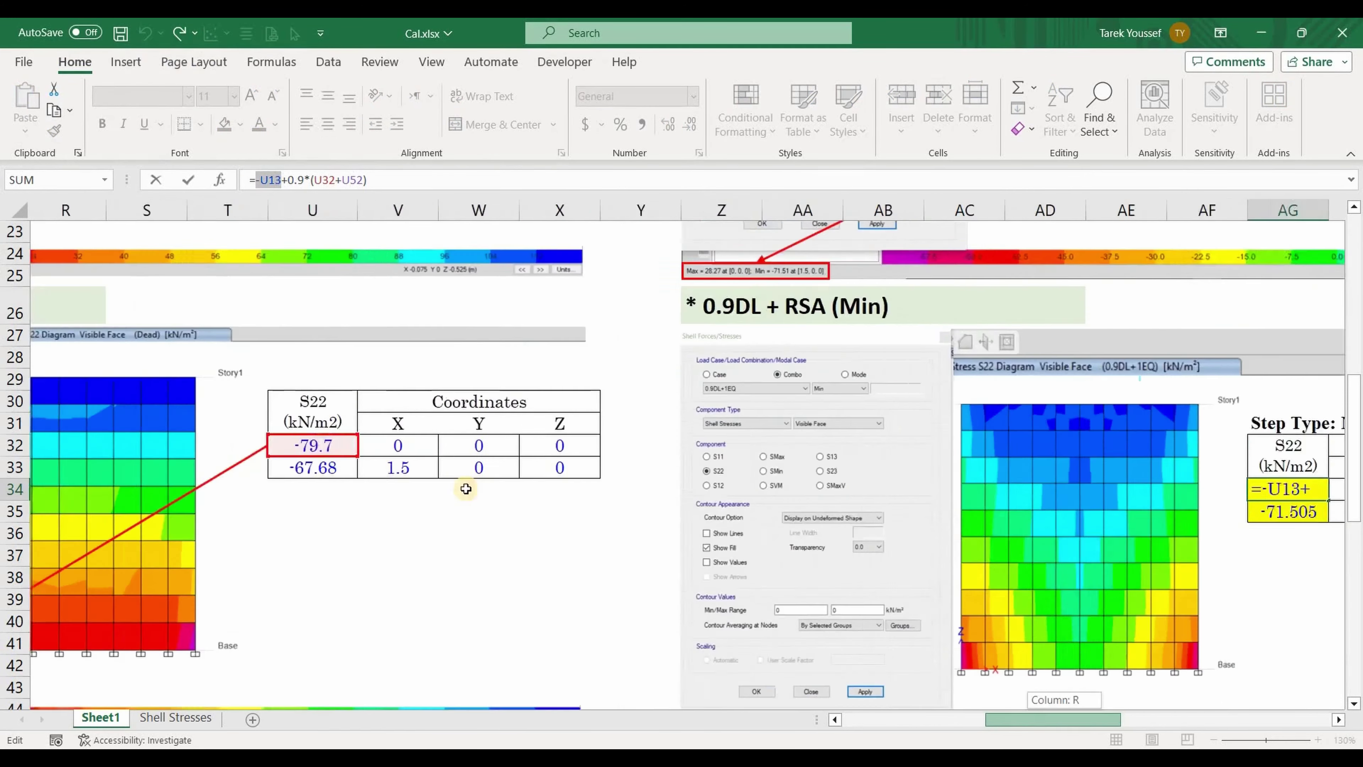
{"action": "scroll", "coordinate": [469, 404], "scroll_direction": "up", "scroll_amount": 5}
{"action": "scroll", "coordinate": [470, 403], "scroll_direction": "up", "scroll_amount": 1}
{"action": "scroll", "coordinate": [485, 435], "scroll_direction": "down", "scroll_amount": 6}
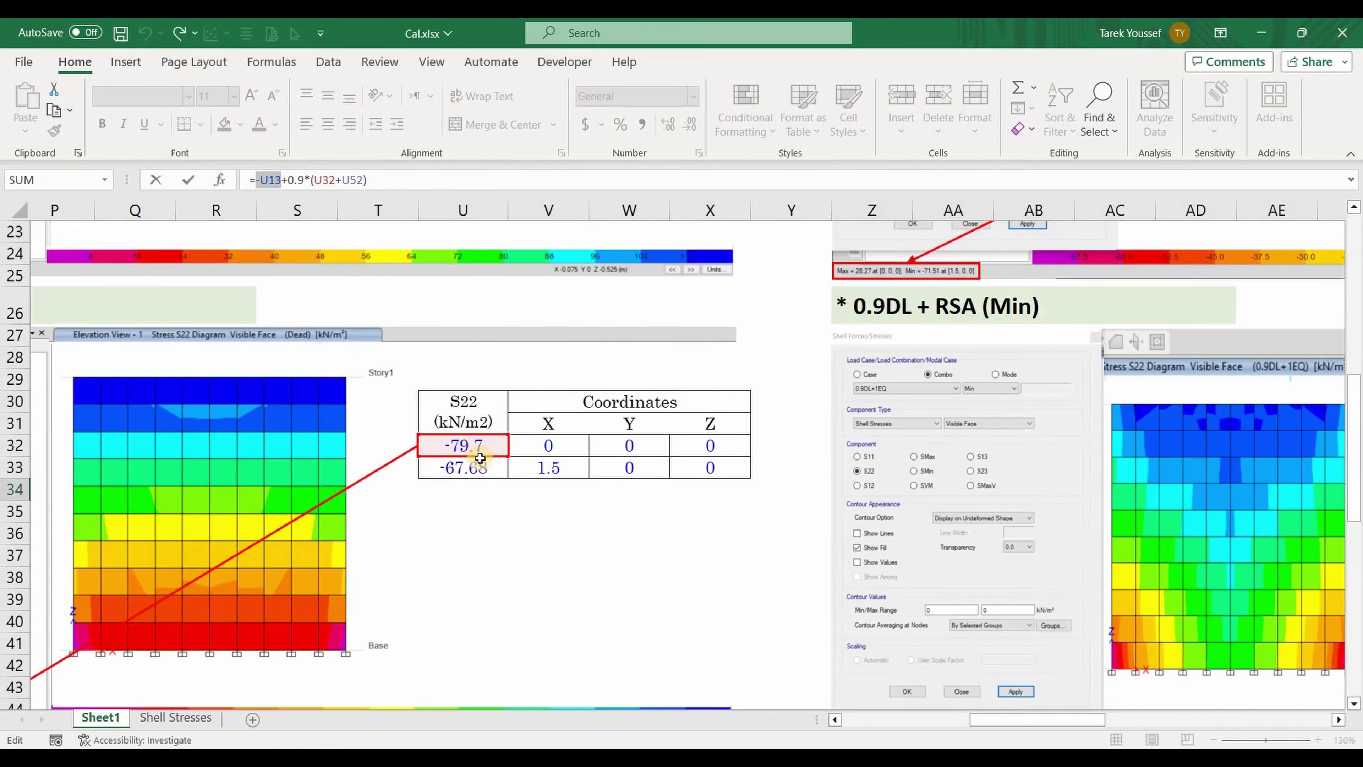
{"action": "scroll", "coordinate": [489, 598], "scroll_direction": "down", "scroll_amount": 5}
{"action": "scroll", "coordinate": [485, 589], "scroll_direction": "down", "scroll_amount": 2}
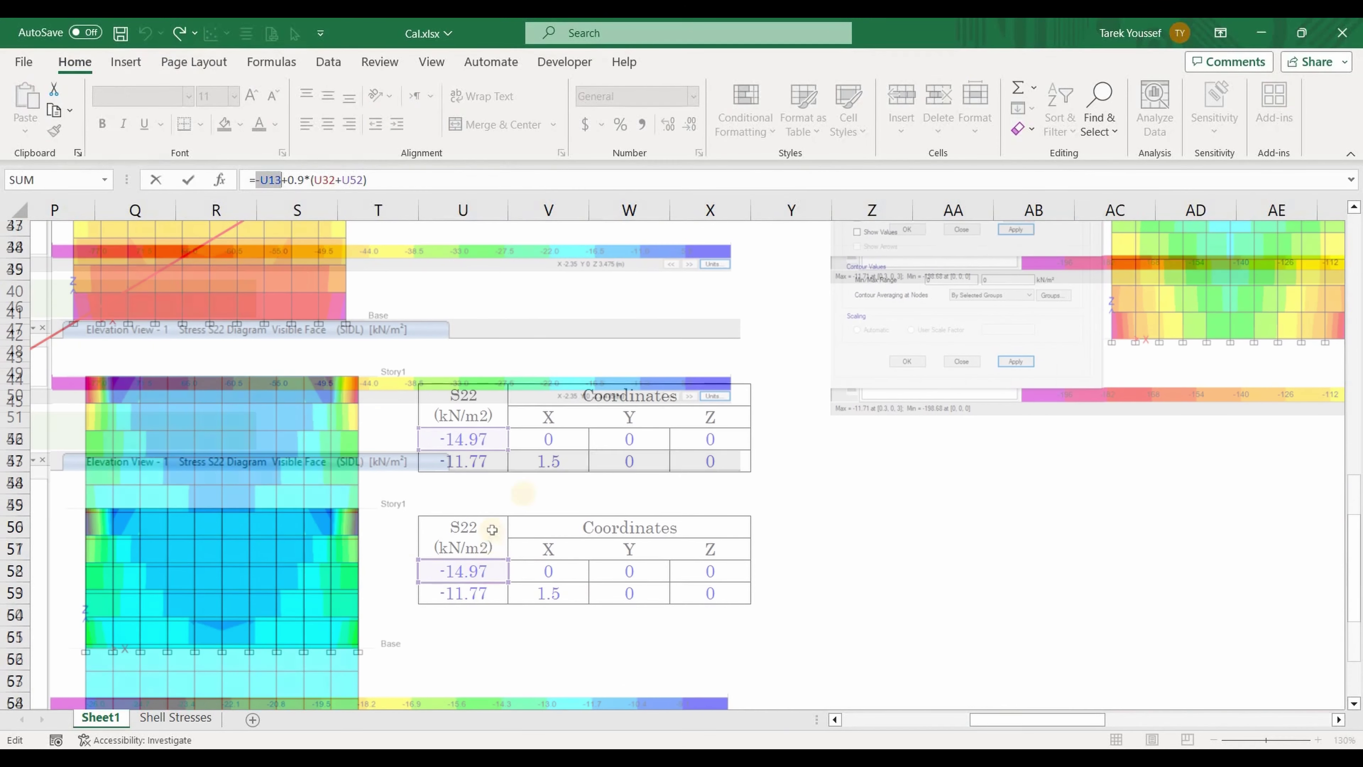
{"action": "key", "text": "Escape"}
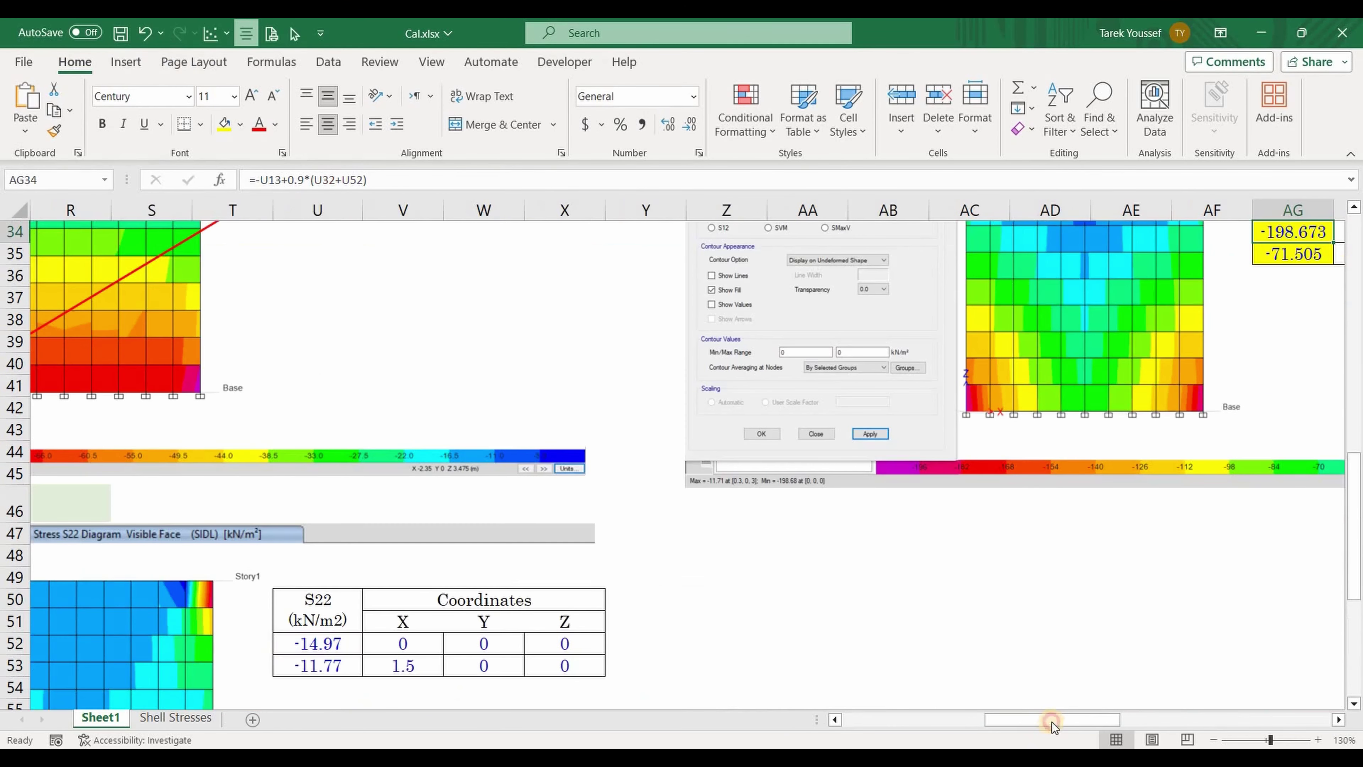
{"action": "left_click_drag", "start_coordinate": [1052, 722], "coordinate": [1116, 723]}
{"action": "scroll", "coordinate": [663, 386], "scroll_direction": "up", "scroll_amount": 1}
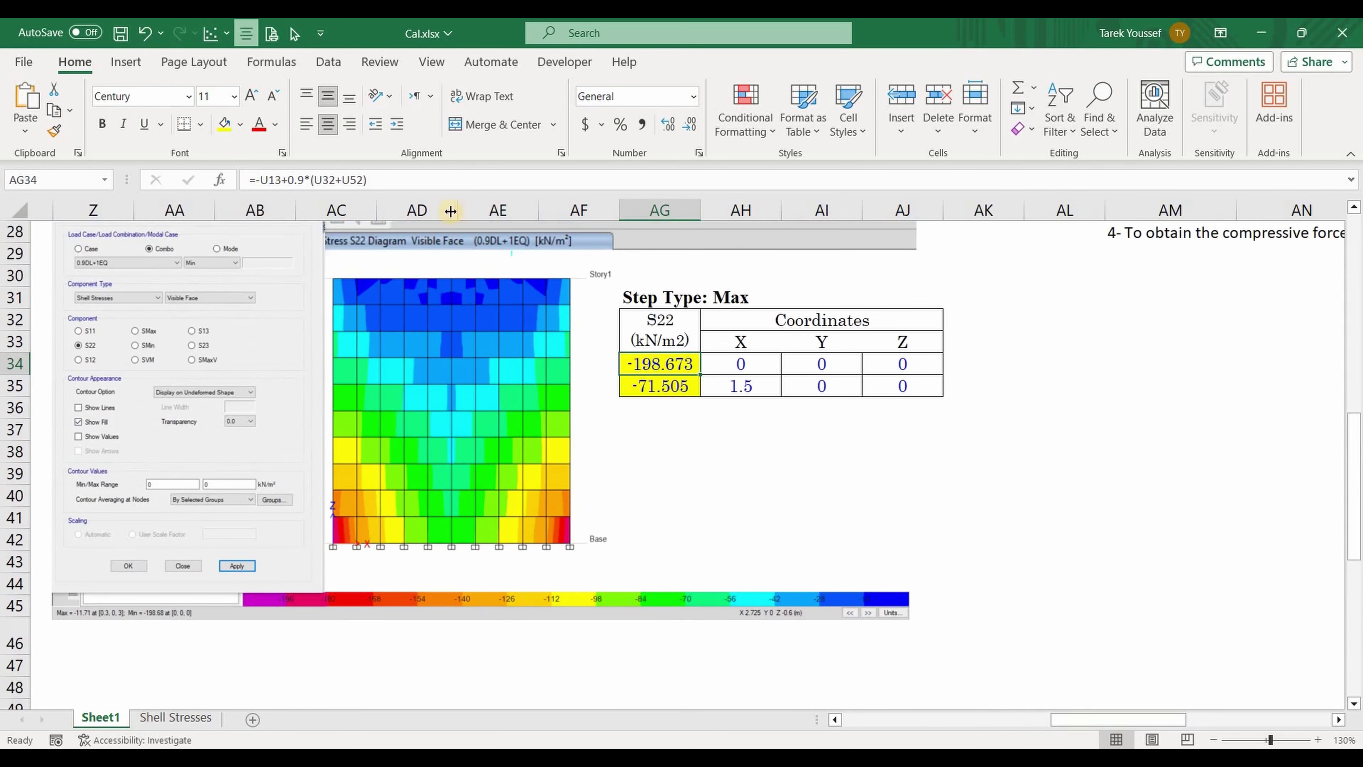
Trace the mid-base formula in AG35 of the 0.9DL + RSA (Min) table to its RSA and Dead Load source cells.
{"action": "key", "text": "Down"}
{"action": "key", "text": "F2"}
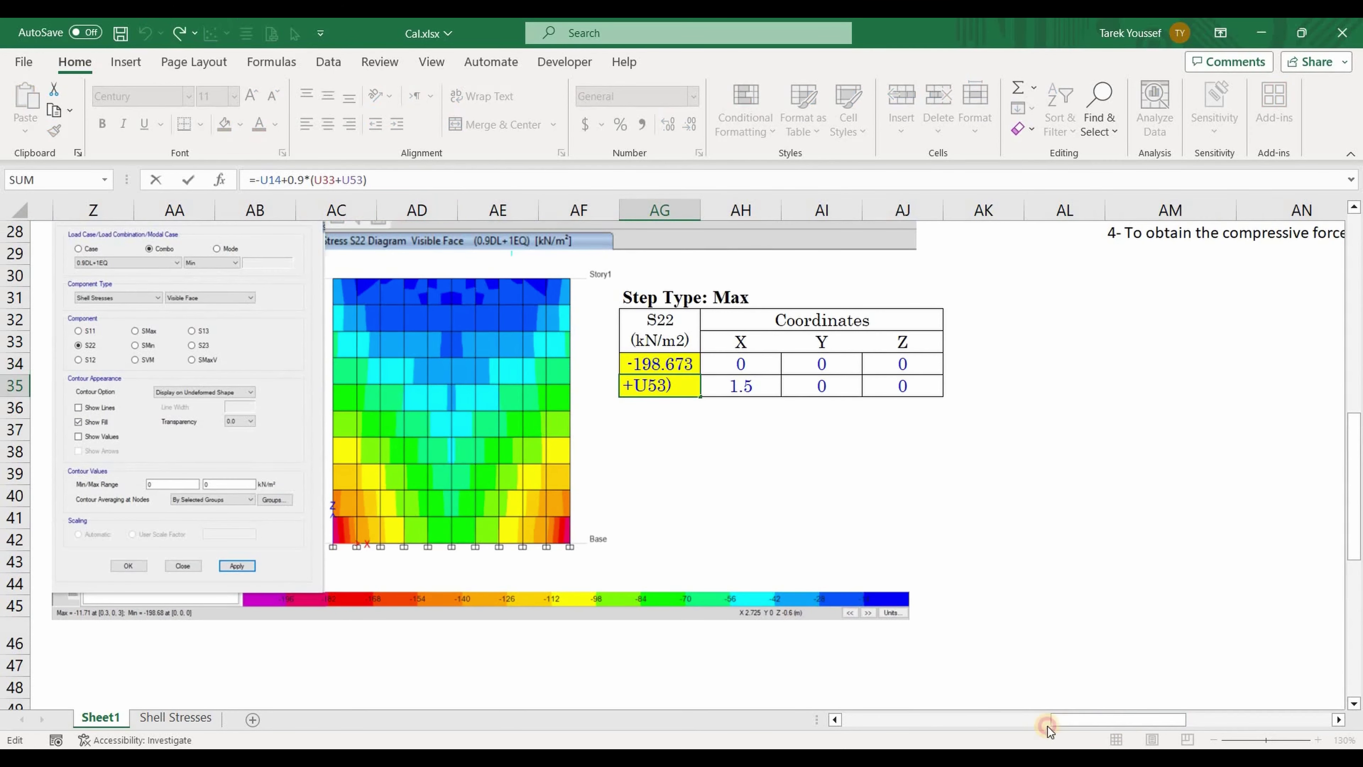
{"action": "middle_click", "coordinate": [904, 682]}
{"action": "scroll", "coordinate": [873, 551], "scroll_direction": "up", "scroll_amount": 6}
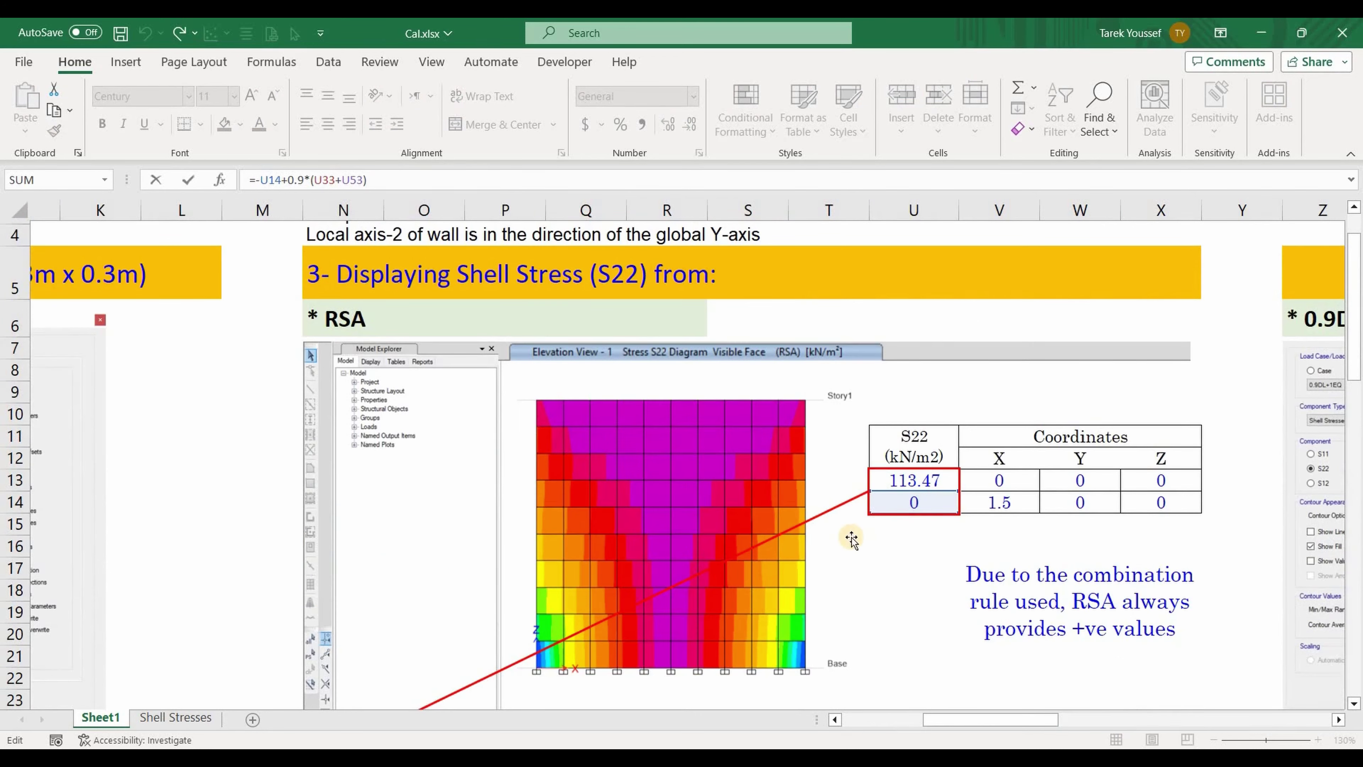
{"action": "scroll", "coordinate": [993, 408], "scroll_direction": "down", "scroll_amount": 12}
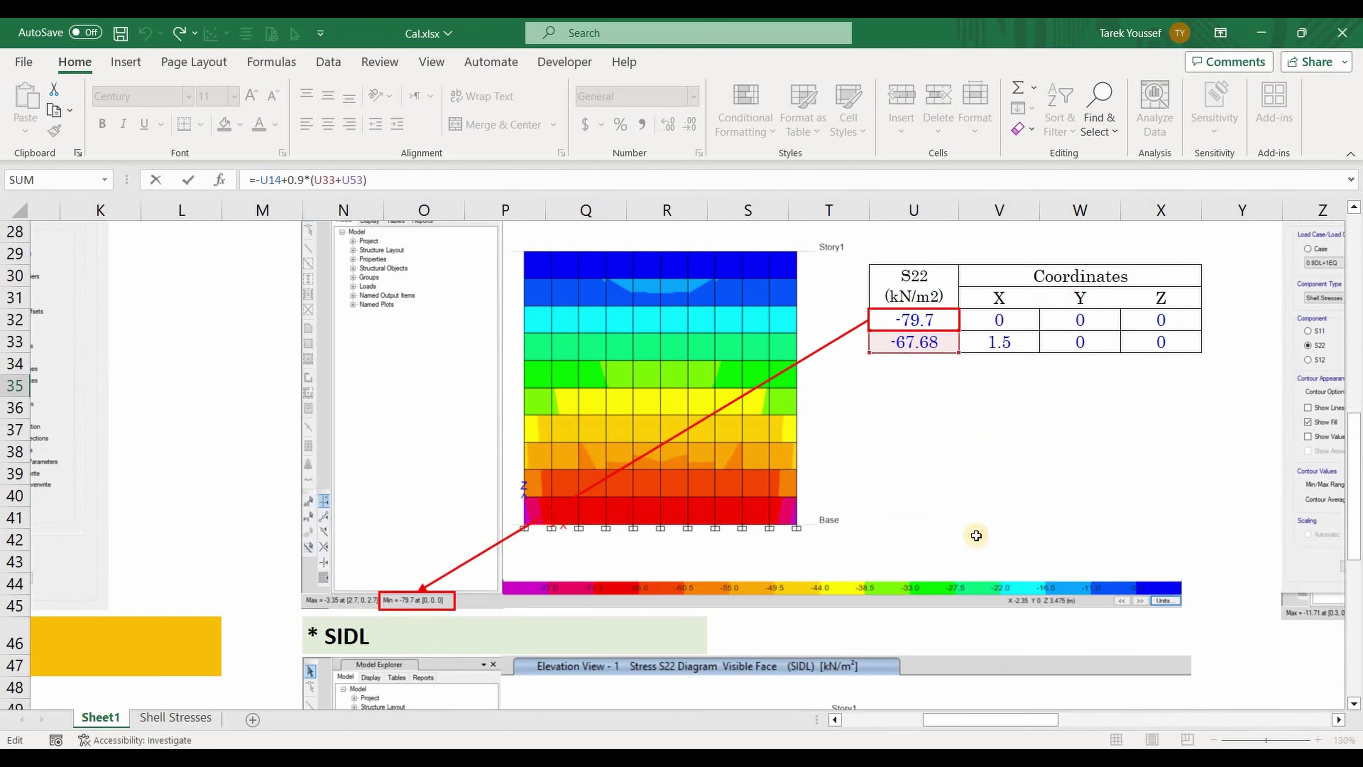
{"action": "scroll", "coordinate": [932, 430], "scroll_direction": "up", "scroll_amount": 4}
{"action": "key", "text": "Escape"}
{"action": "left_click_drag", "start_coordinate": [1018, 719], "coordinate": [1146, 719]}
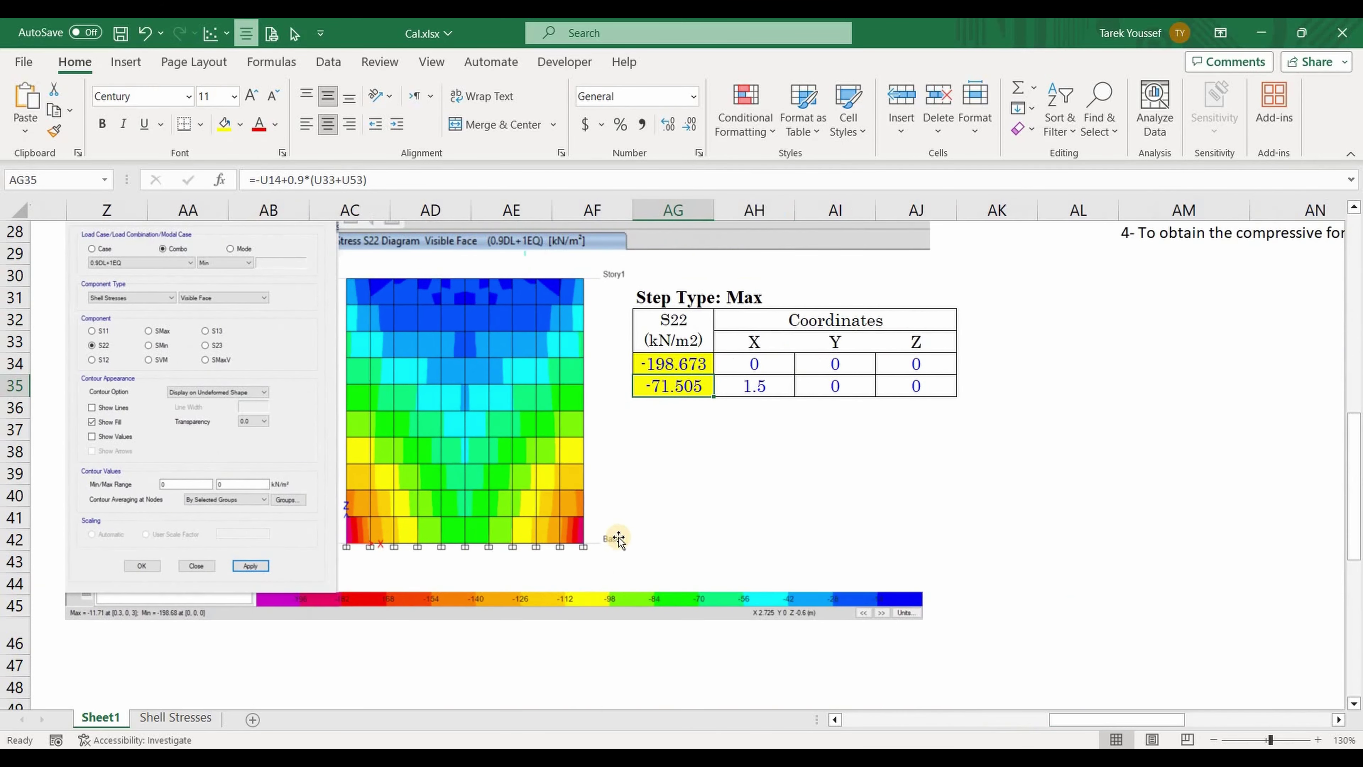
Compare the 0.9DL + RSA (Max) and (Min) sections, checking their settings, contour plots and S22 values.
{"action": "scroll", "coordinate": [619, 538], "scroll_direction": "up", "scroll_amount": 8}
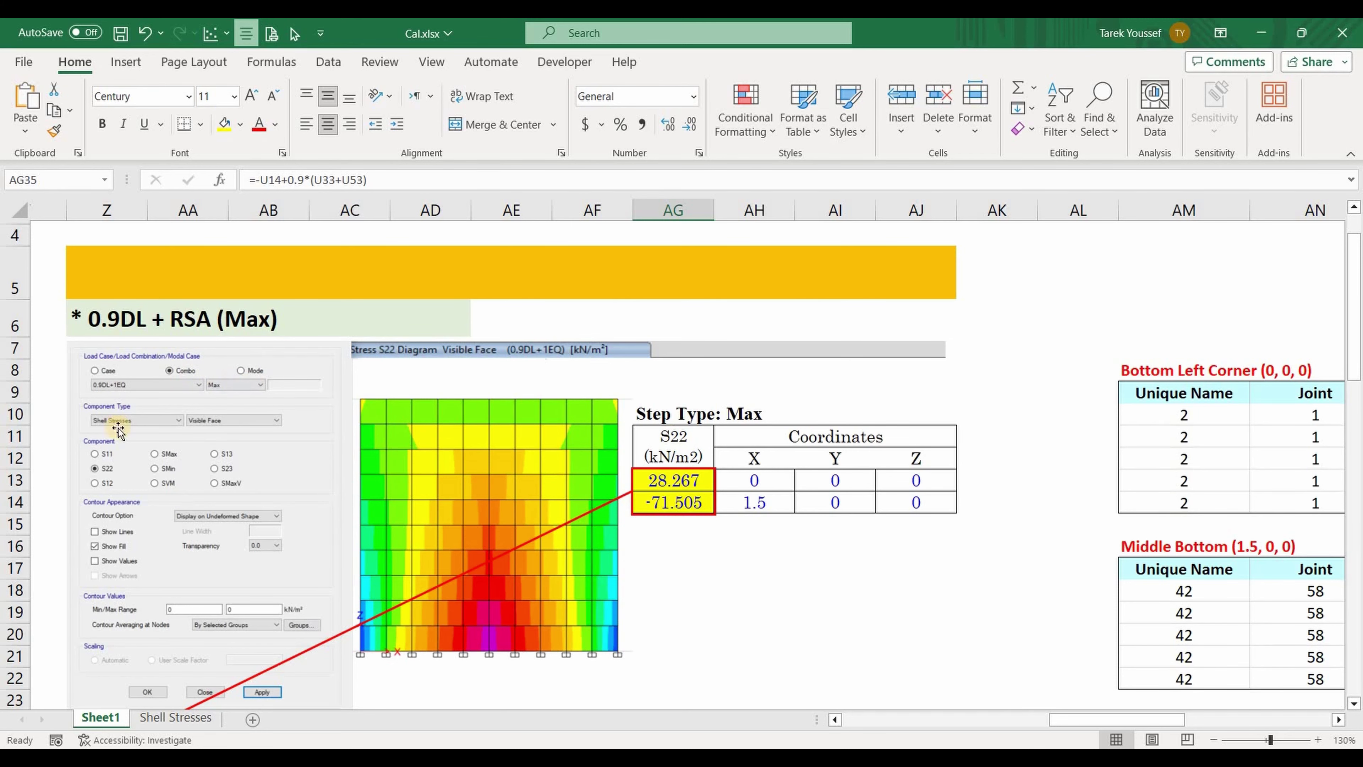
{"action": "scroll", "coordinate": [158, 441], "scroll_direction": "down", "scroll_amount": 6}
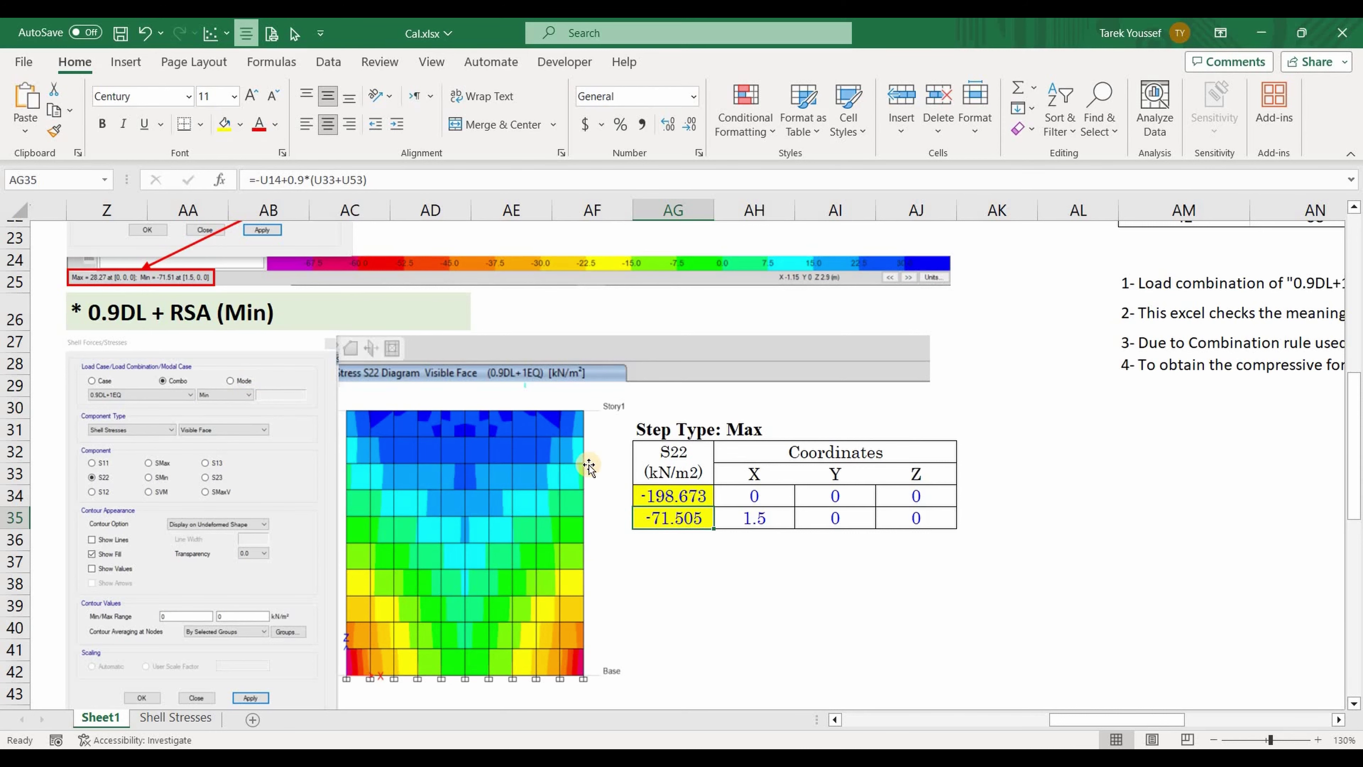
{"action": "scroll", "coordinate": [589, 467], "scroll_direction": "up", "scroll_amount": 6}
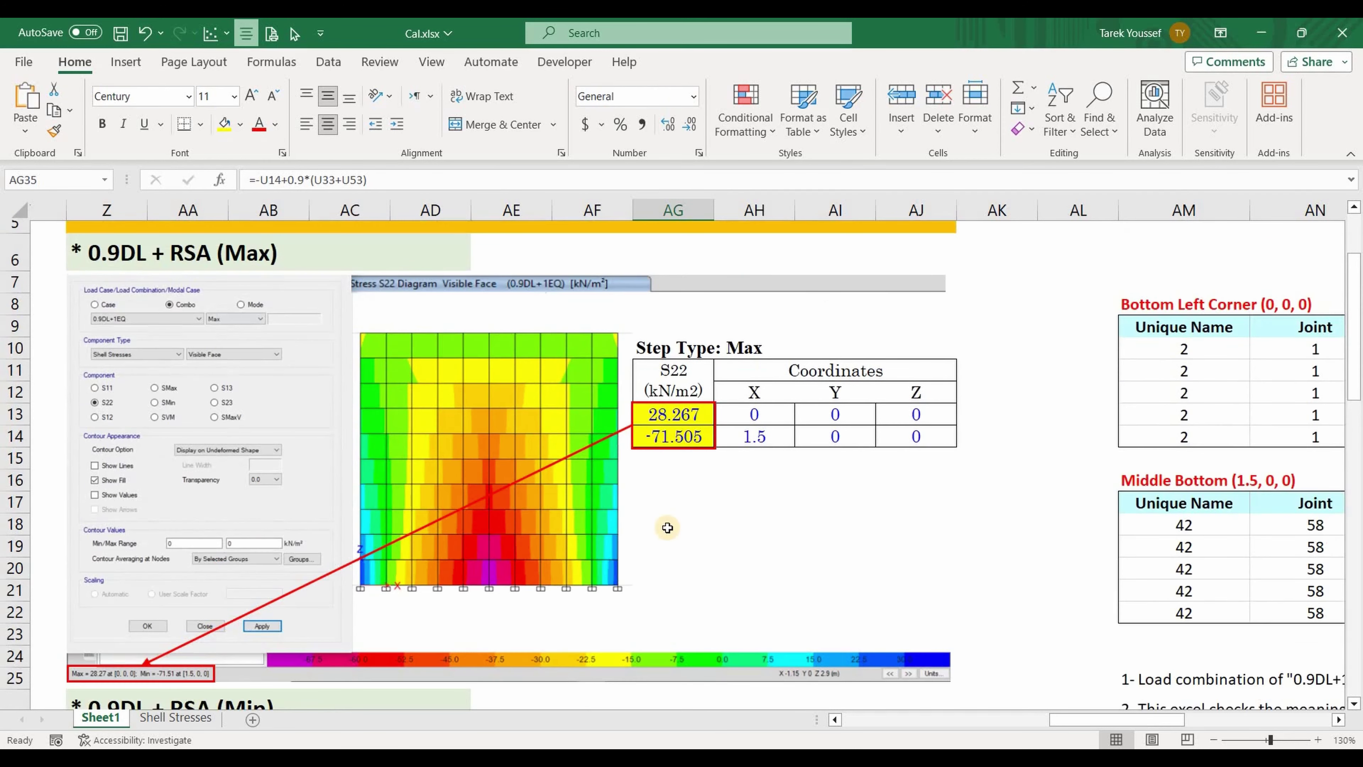
{"action": "scroll", "coordinate": [536, 564], "scroll_direction": "down", "scroll_amount": 1}
{"action": "scroll", "coordinate": [356, 454], "scroll_direction": "down", "scroll_amount": 7}
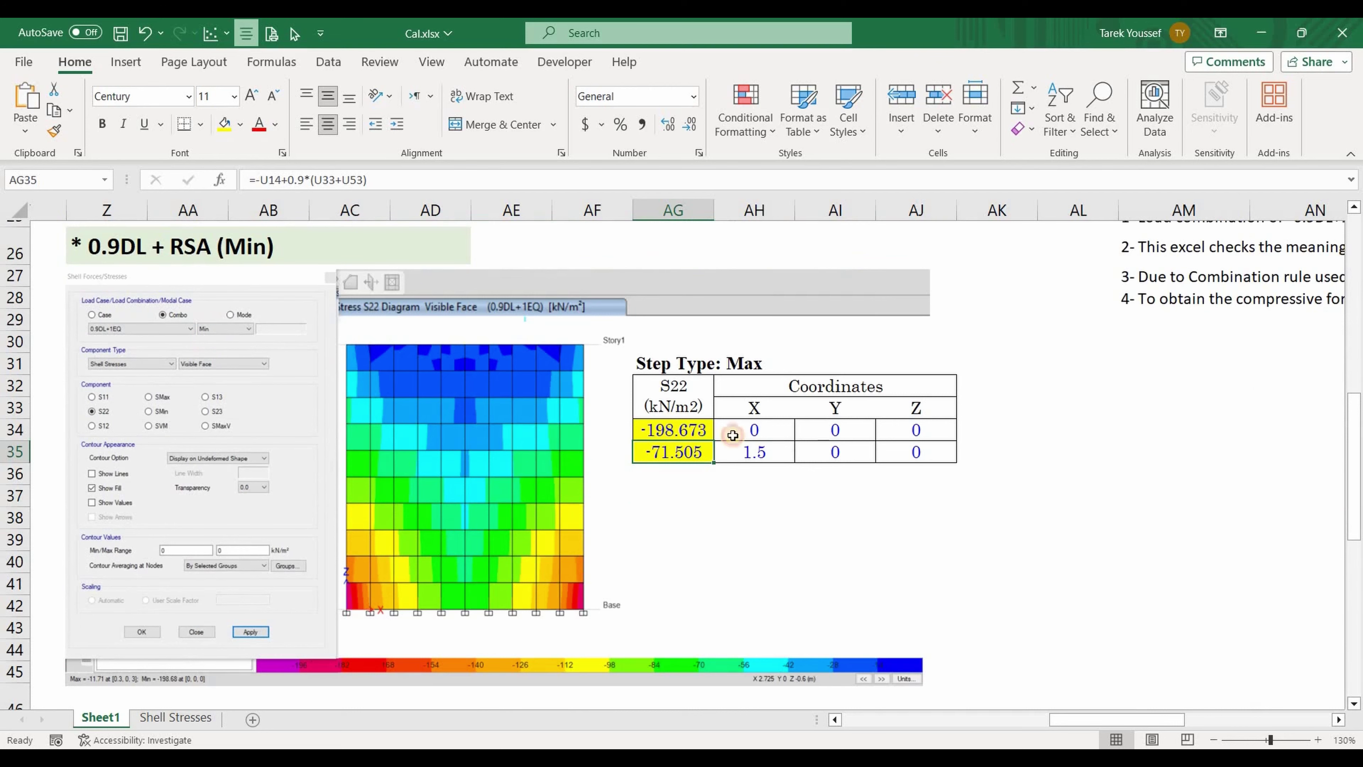
Check the -U13 term of the AG34 formula against the corner S22 value in the RSA table.
{"action": "left_click", "coordinate": [693, 430]}
{"action": "mouse_move", "coordinate": [281, 185]}
{"action": "left_mouse_down"}
{"action": "mouse_move", "coordinate": [295, 199]}
{"action": "mouse_move", "coordinate": [258, 196]}
{"action": "left_mouse_up"}
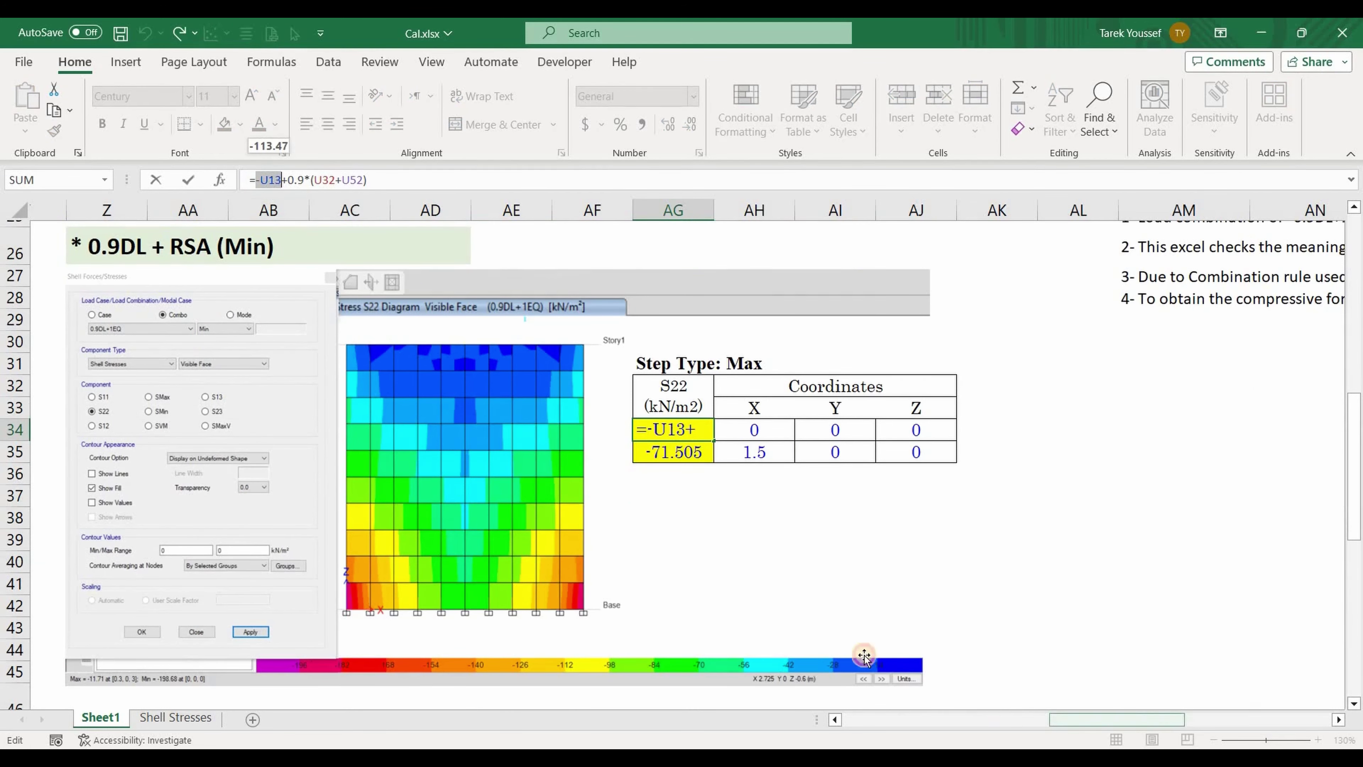
{"action": "left_click", "coordinate": [1018, 715]}
{"action": "scroll", "coordinate": [691, 390], "scroll_direction": "up", "scroll_amount": 7}
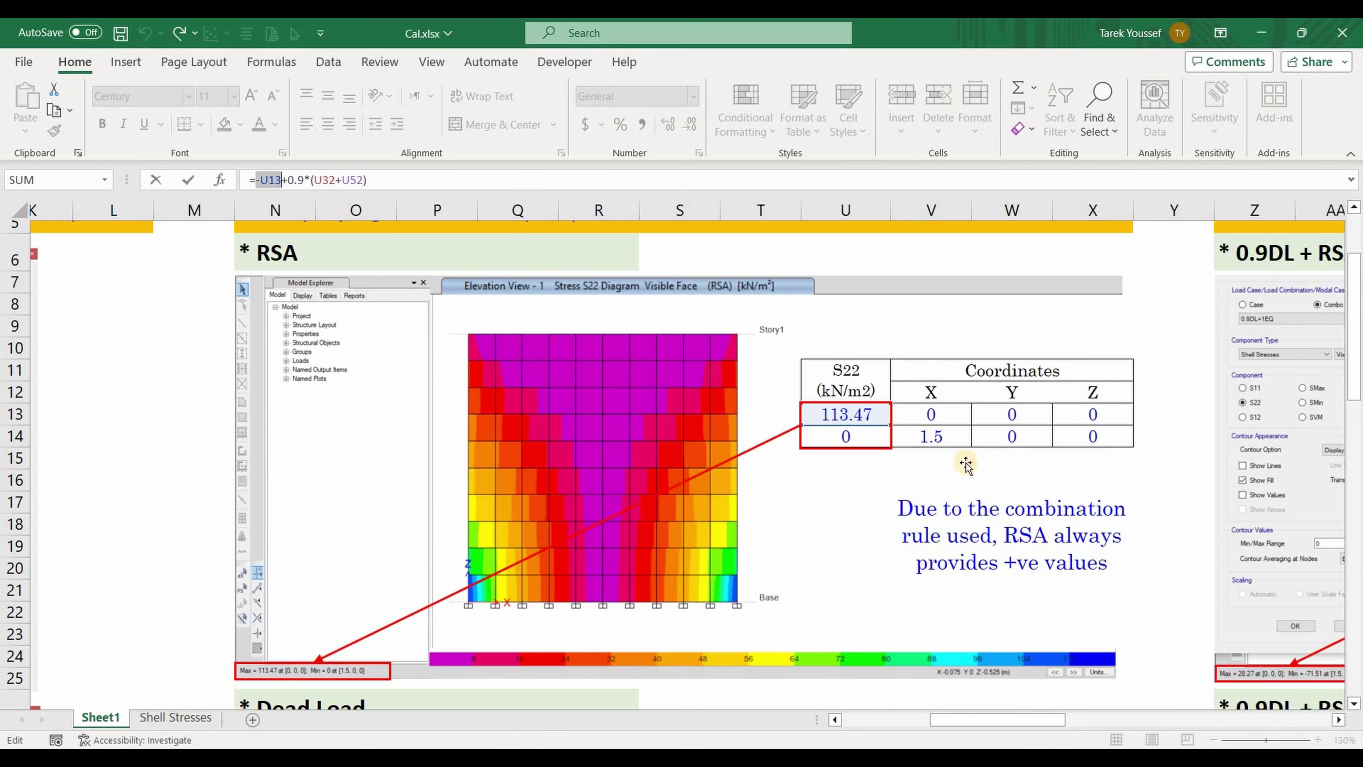
{"action": "key", "text": "Escape"}
Review the step type in the 0.9DL + RSA (Max) settings and view Sheet1's stress sections together at 70% zoom.
{"action": "scroll", "coordinate": [847, 325], "scroll_direction": "up", "scroll_amount": 2}
{"action": "scroll", "coordinate": [847, 325], "scroll_direction": "up", "scroll_amount": 1}
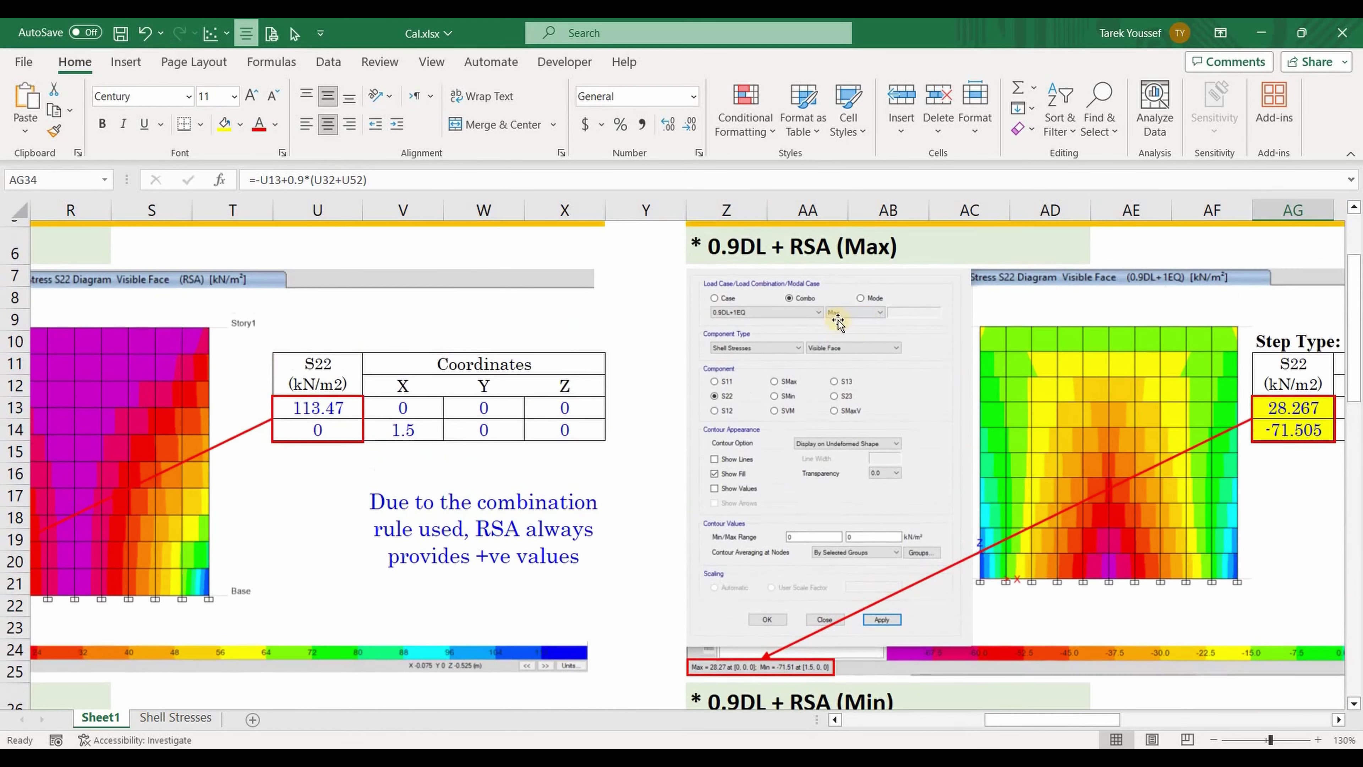
{"action": "scroll", "coordinate": [814, 561], "scroll_direction": "down", "scroll_amount": 2, "text": "ctrl"}
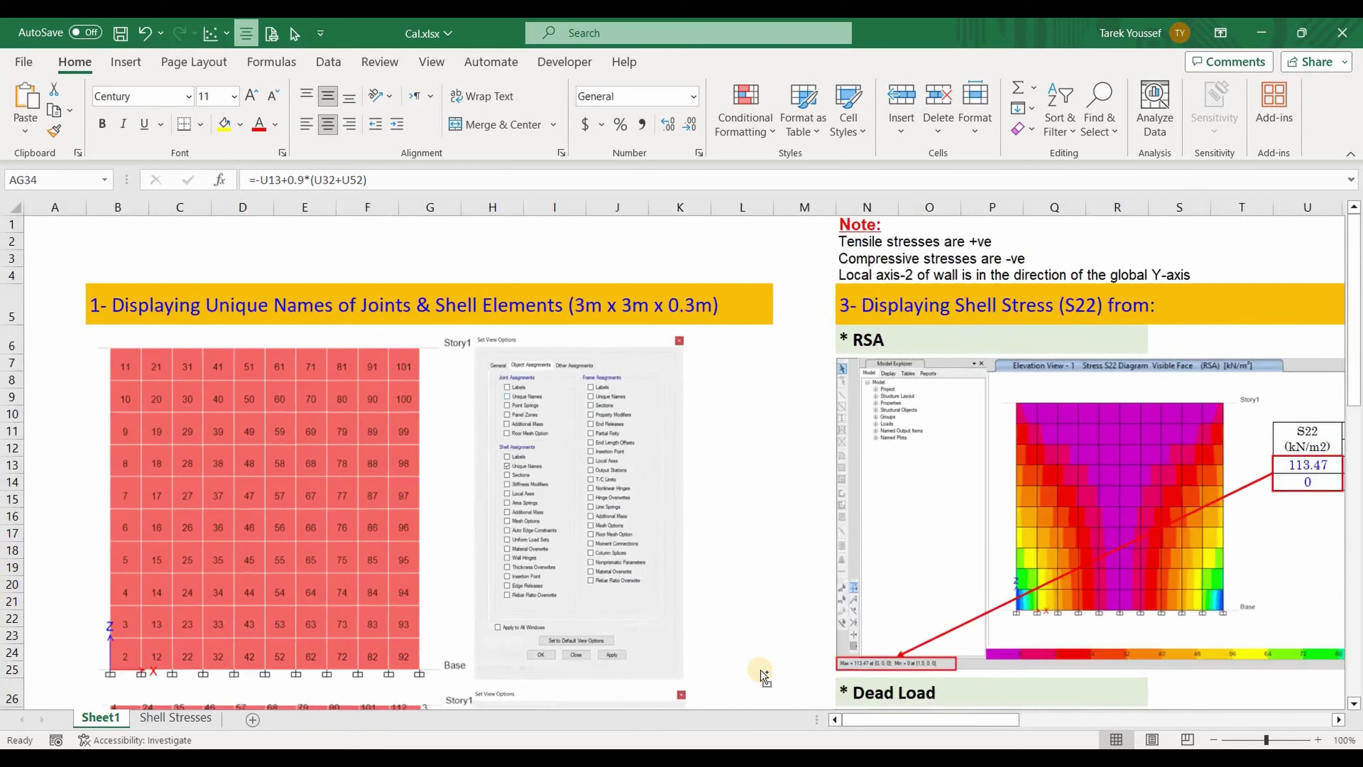
{"action": "scroll", "coordinate": [760, 671], "scroll_direction": "down", "scroll_amount": 3, "text": "ctrl"}
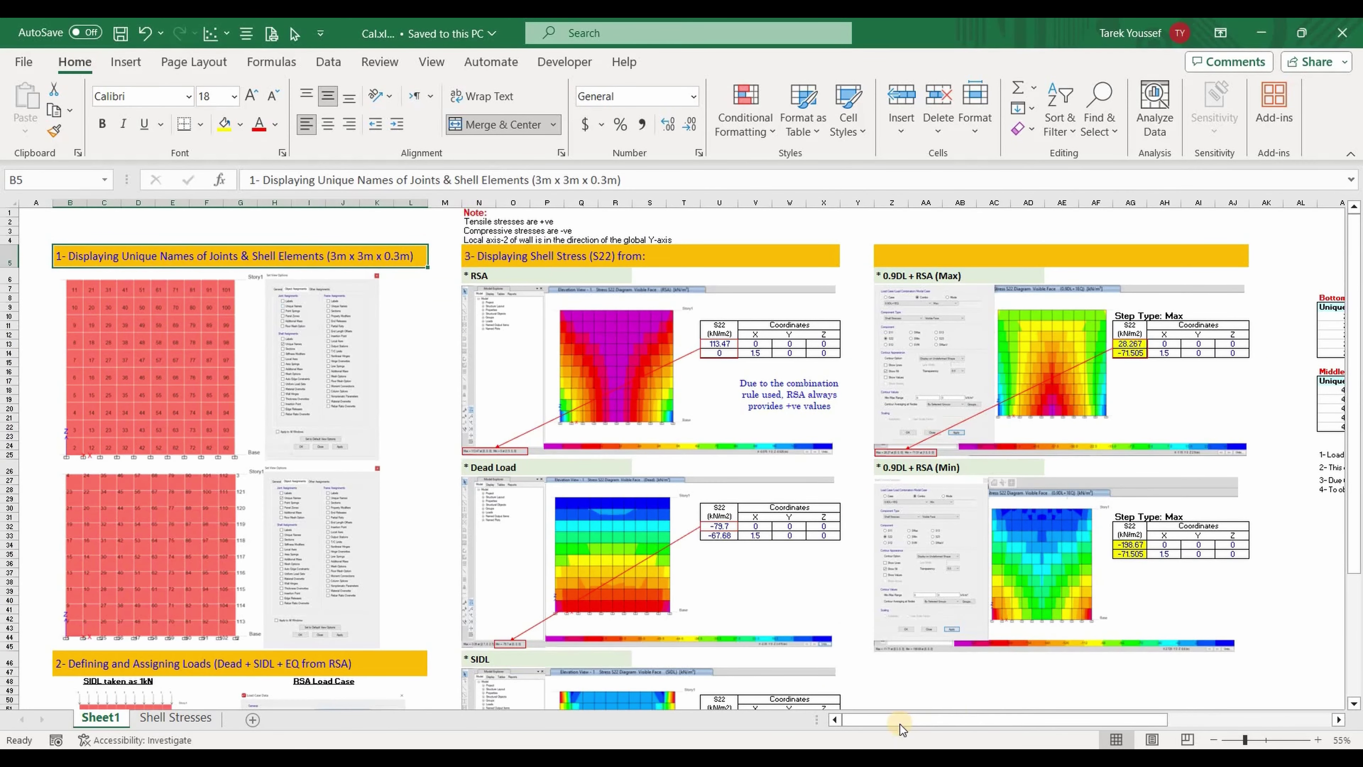
Review the S22 Top and S22 Bottom values in the Bottom Left Corner (0, 0, 0) and Middle Bottom (1.5, 0, 0) tables.
{"action": "left_click_drag", "start_coordinate": [900, 725], "coordinate": [1107, 726]}
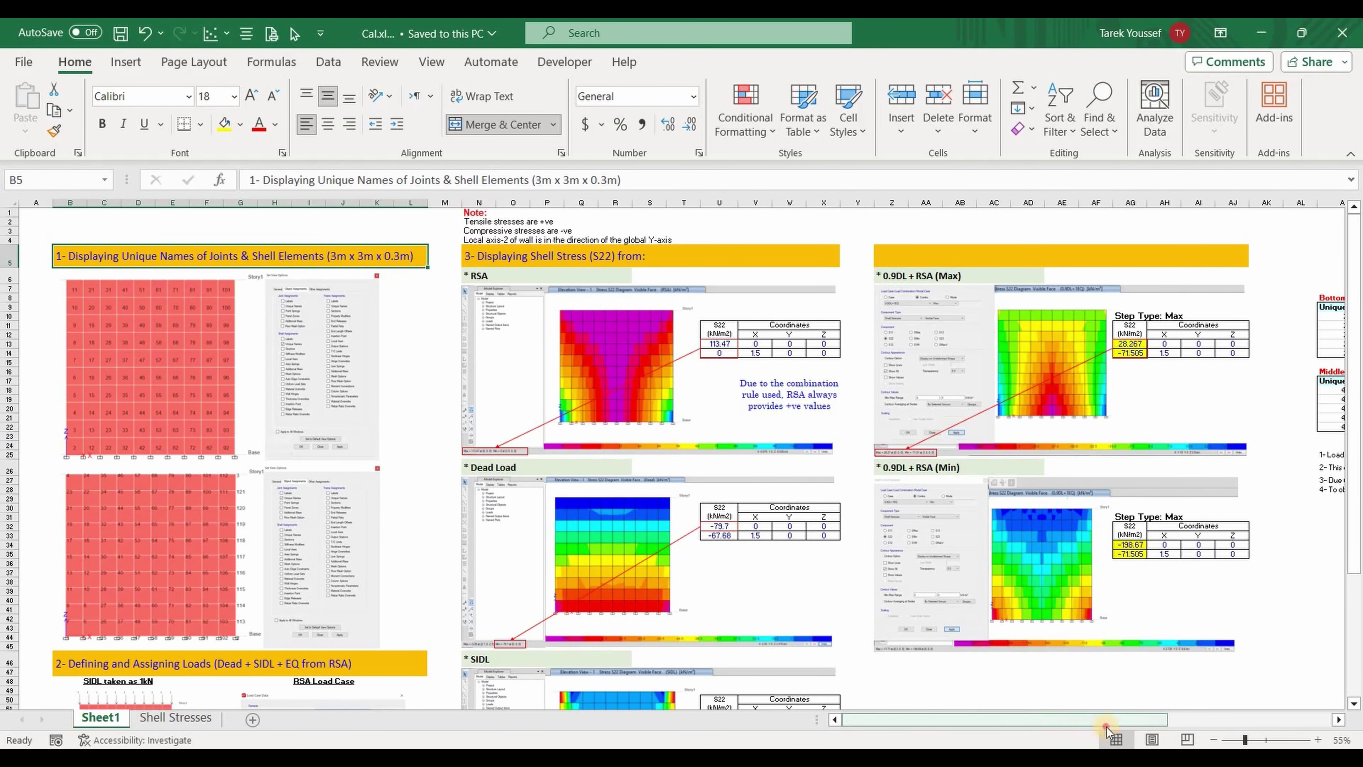
{"action": "scroll", "coordinate": [1144, 673], "scroll_direction": "up", "scroll_amount": 1, "text": "ctrl"}
{"action": "scroll", "coordinate": [1158, 726], "scroll_direction": "up", "scroll_amount": 2, "text": "ctrl"}
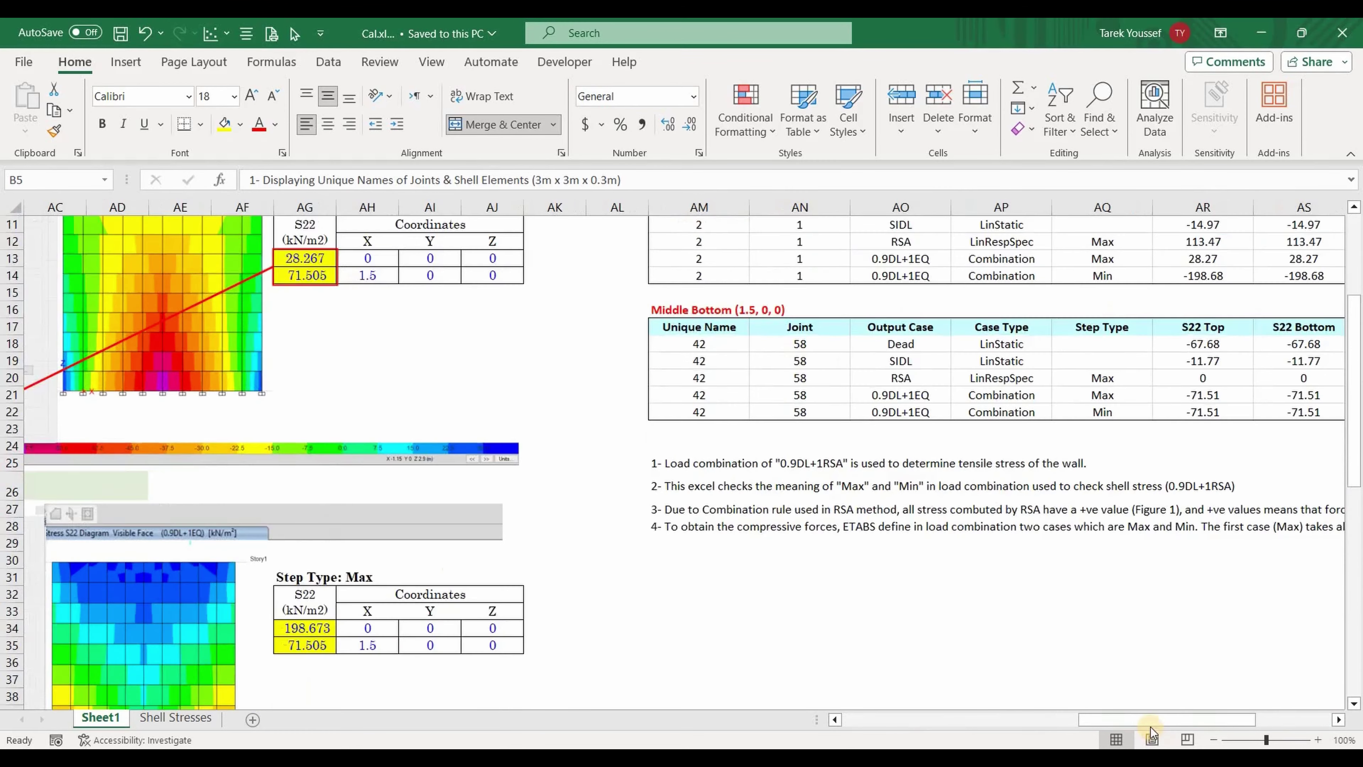
{"action": "scroll", "coordinate": [1150, 727], "scroll_direction": "up", "scroll_amount": 2}
{"action": "left_click_drag", "start_coordinate": [1150, 724], "coordinate": [1210, 719]}
{"action": "left_click_drag", "start_coordinate": [201, 296], "coordinate": [203, 289]}
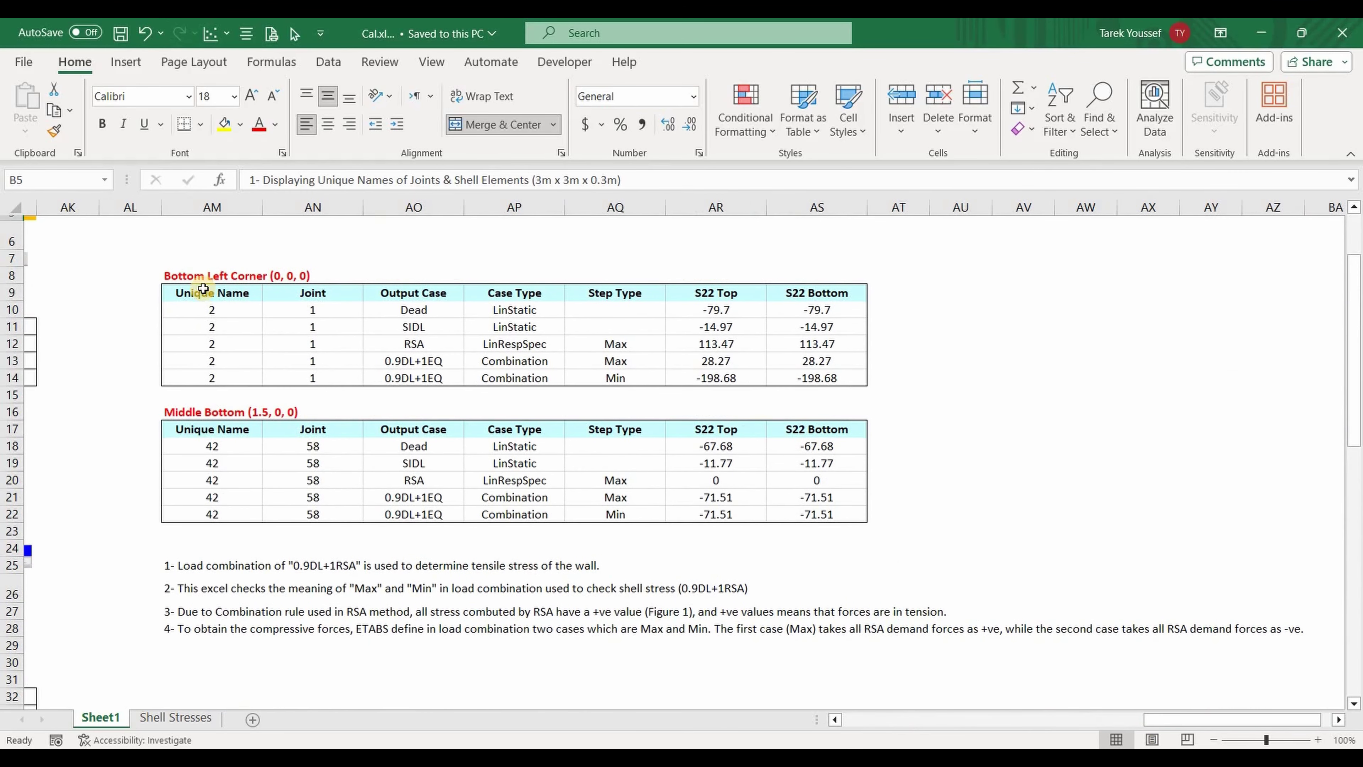
{"action": "left_click", "coordinate": [192, 278]}
{"action": "left_click", "coordinate": [225, 411]}
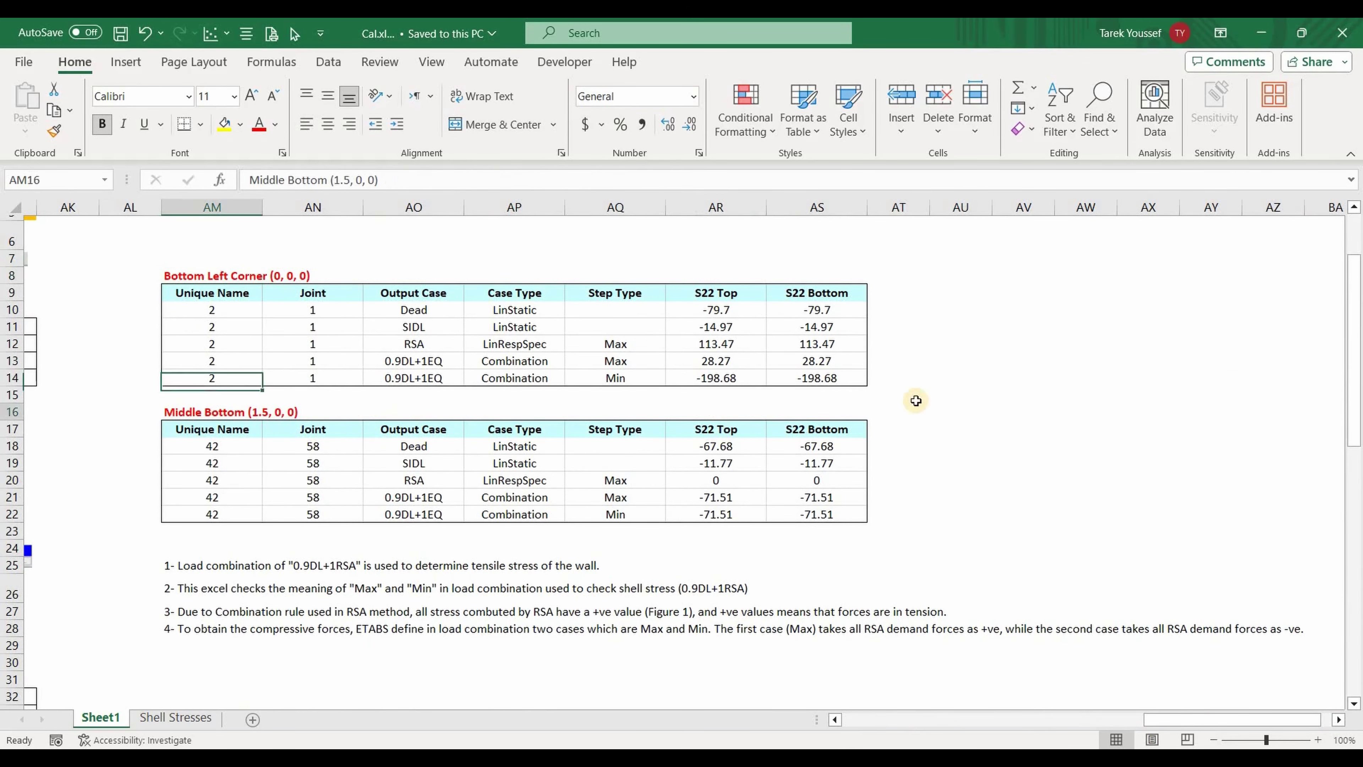
{"action": "scroll", "coordinate": [822, 430], "scroll_direction": "up", "scroll_amount": 1}
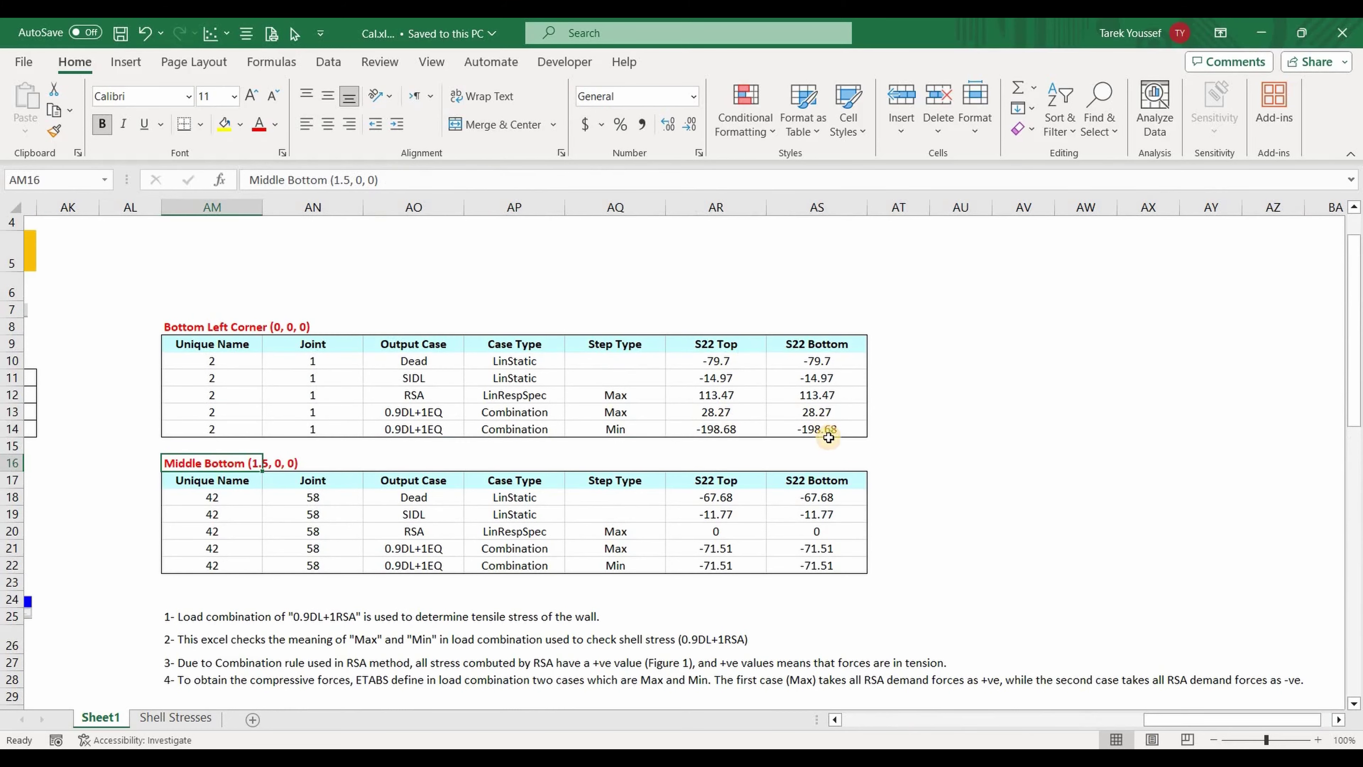
{"action": "left_click_drag", "start_coordinate": [716, 343], "coordinate": [816, 446]}
{"action": "left_click_drag", "start_coordinate": [717, 480], "coordinate": [828, 564]}
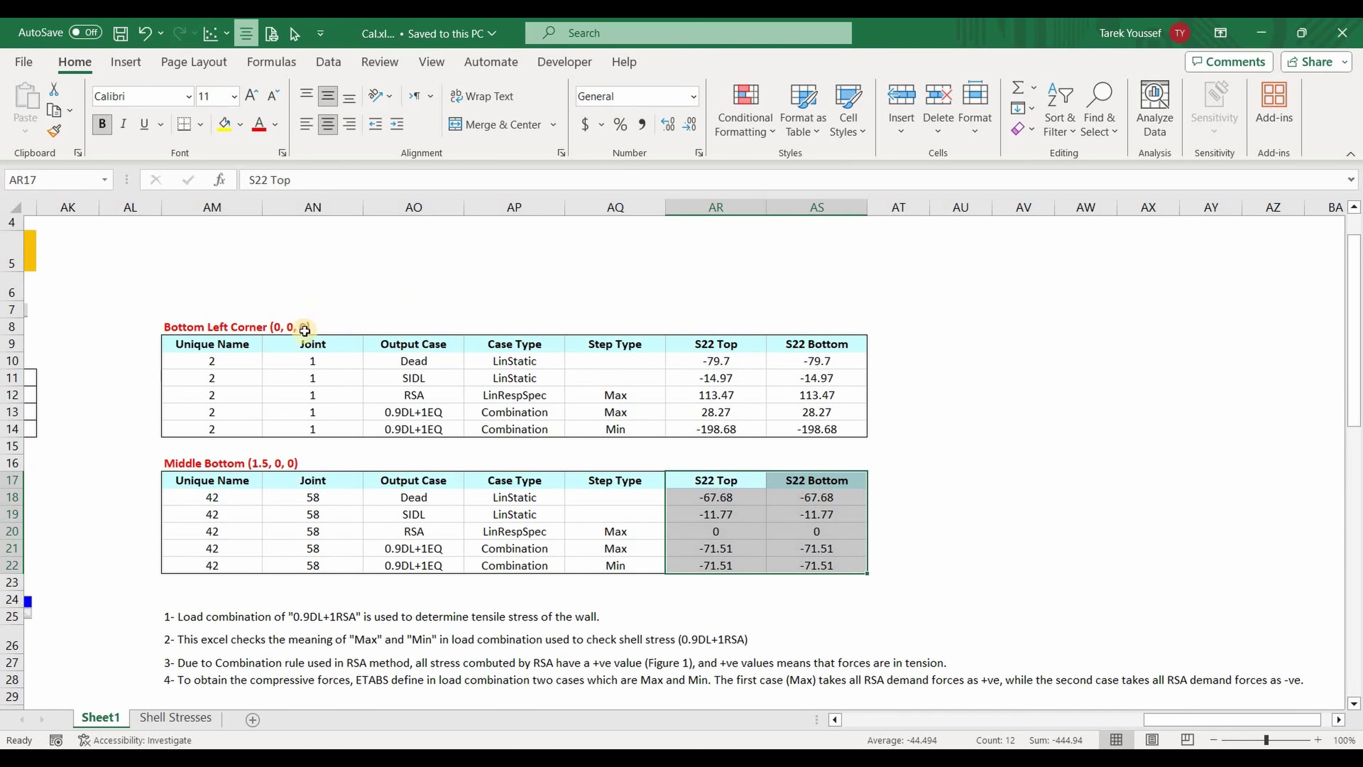
Check the Bottom Left Corner table's unique name and joint numbers against the labelled shell element and joint diagrams in section 1.
{"action": "left_click_drag", "start_coordinate": [243, 348], "coordinate": [235, 429]}
{"action": "left_click_drag", "start_coordinate": [313, 345], "coordinate": [313, 430]}
{"action": "left_click_drag", "start_coordinate": [1158, 721], "coordinate": [675, 723]}
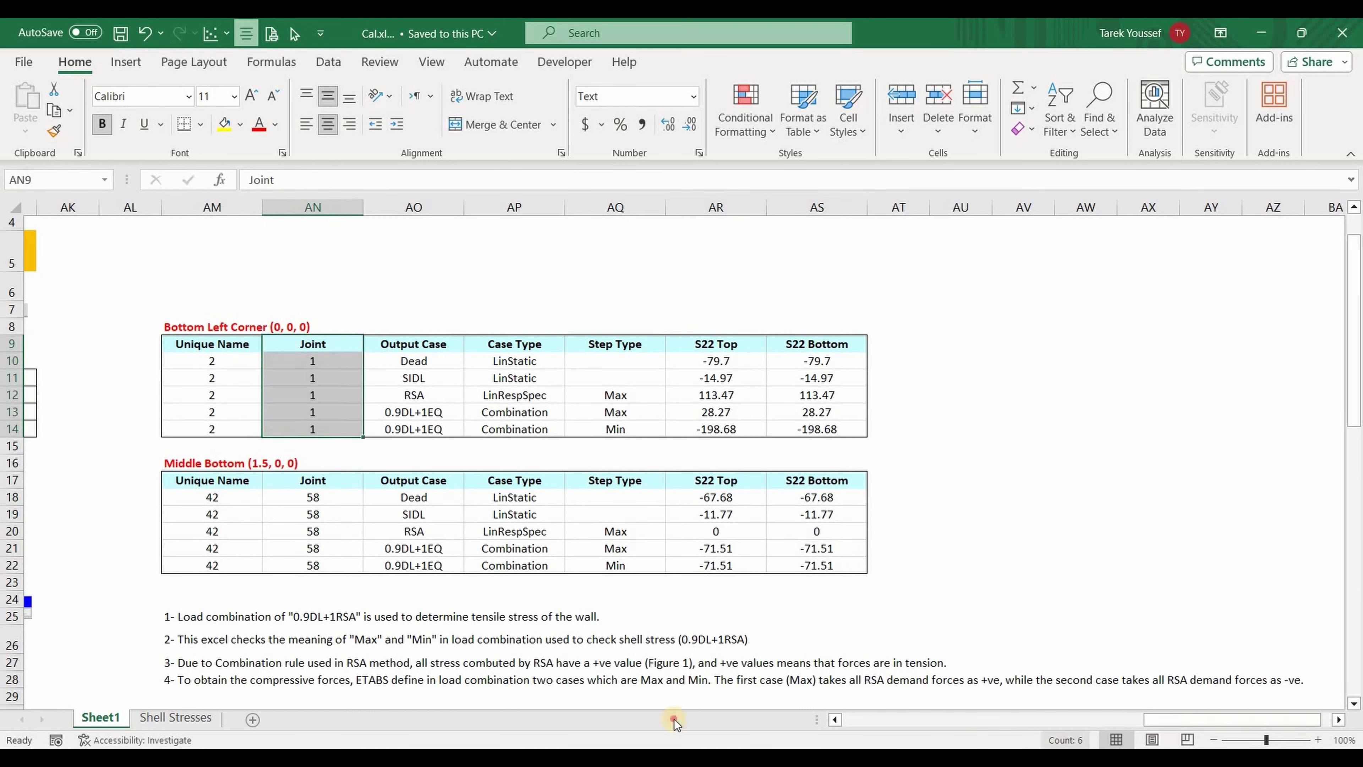
{"action": "scroll", "coordinate": [988, 701], "scroll_direction": "up", "scroll_amount": 3, "text": "ctrl"}
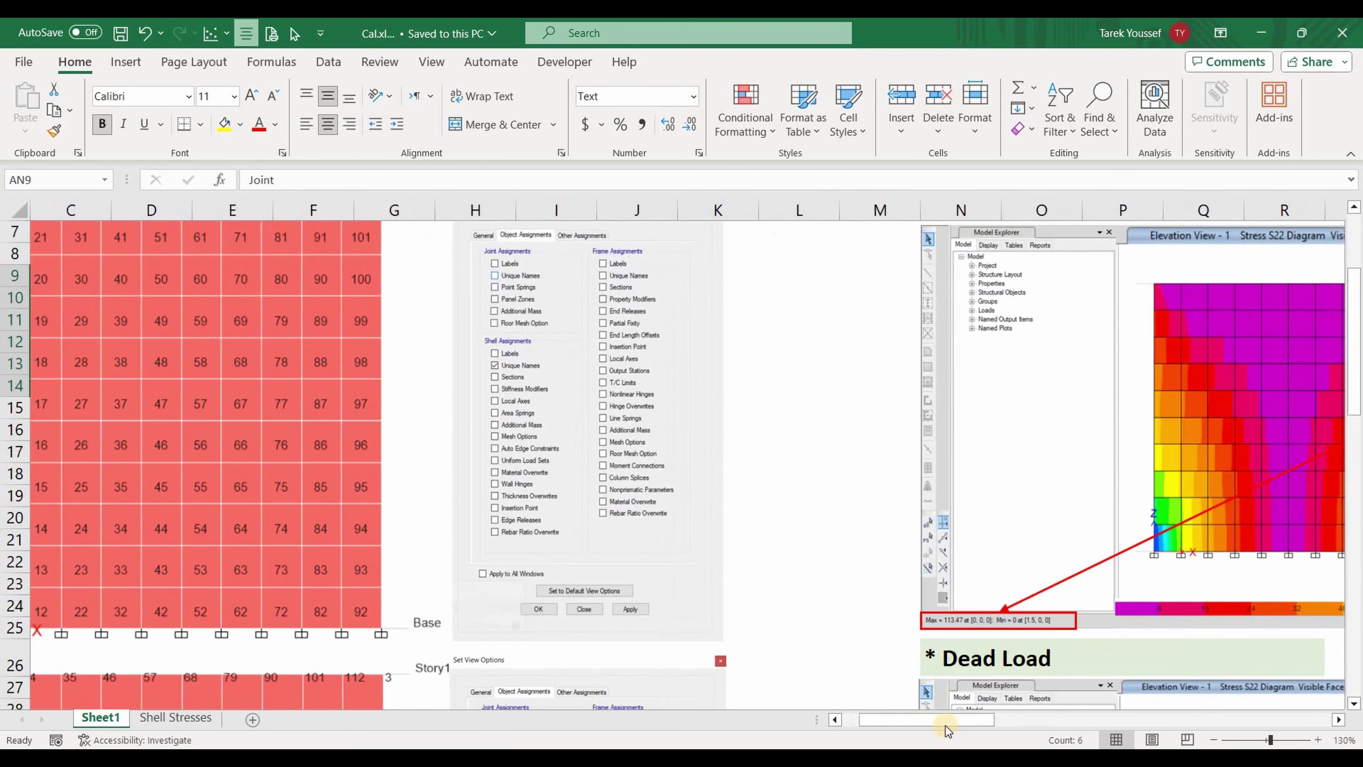
{"action": "scroll", "coordinate": [678, 418], "scroll_direction": "up", "scroll_amount": 1}
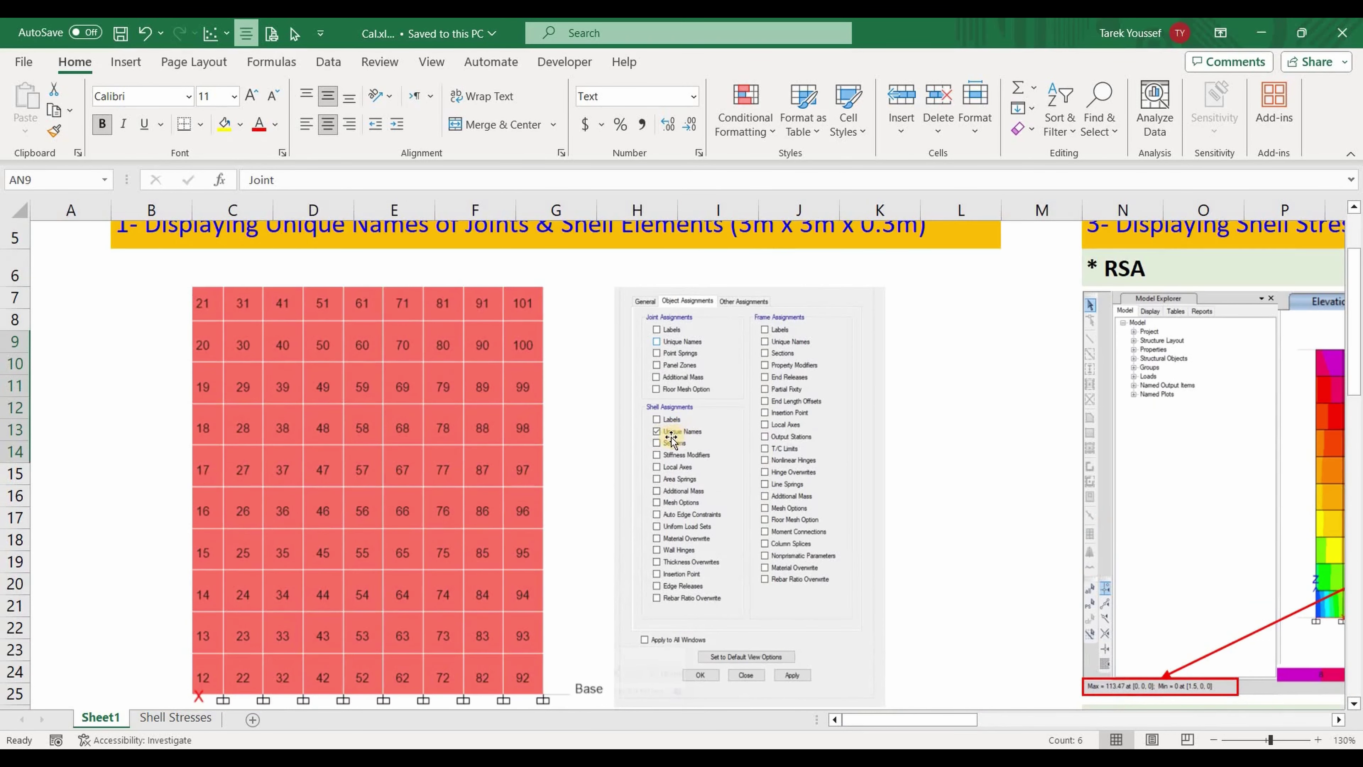
{"action": "scroll", "coordinate": [628, 442], "scroll_direction": "down", "scroll_amount": 7}
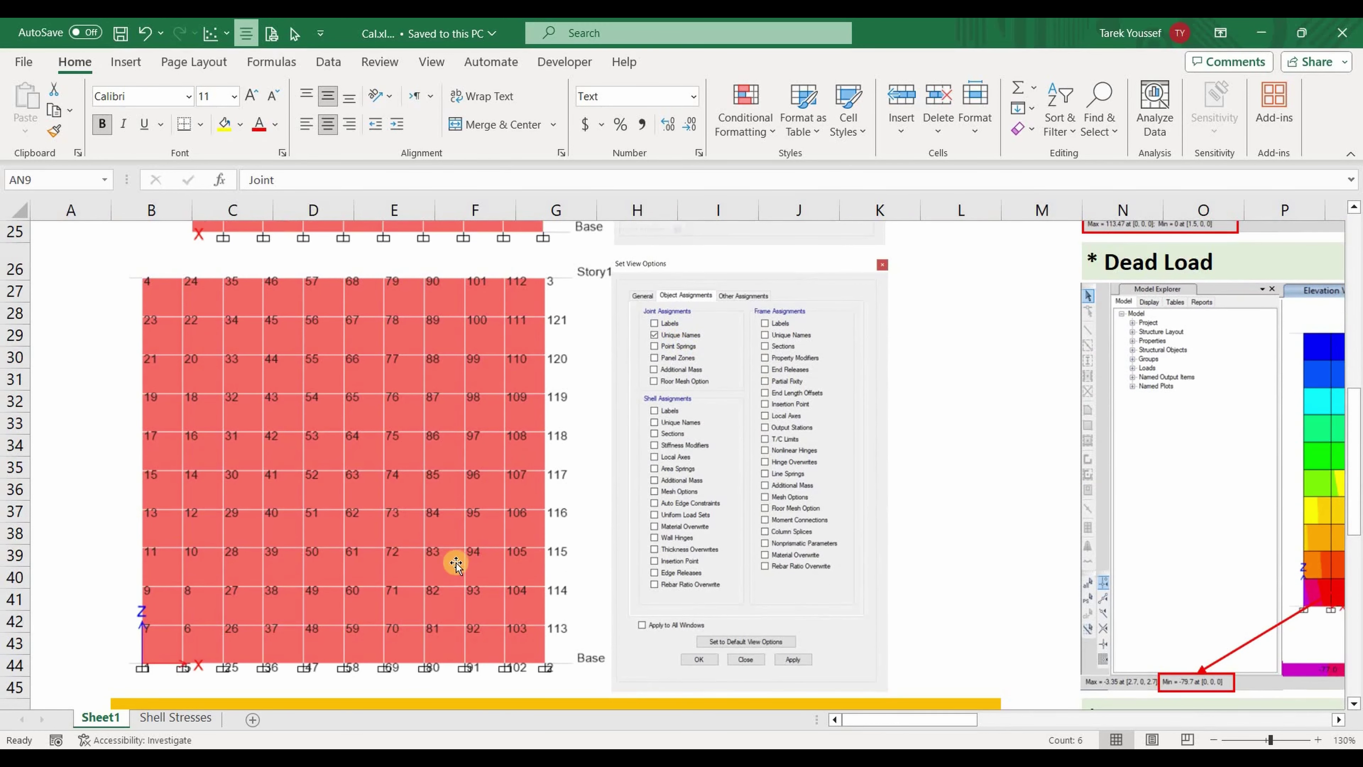
{"action": "scroll", "coordinate": [302, 553], "scroll_direction": "up", "scroll_amount": 1}
{"action": "scroll", "coordinate": [302, 553], "scroll_direction": "up", "scroll_amount": 3}
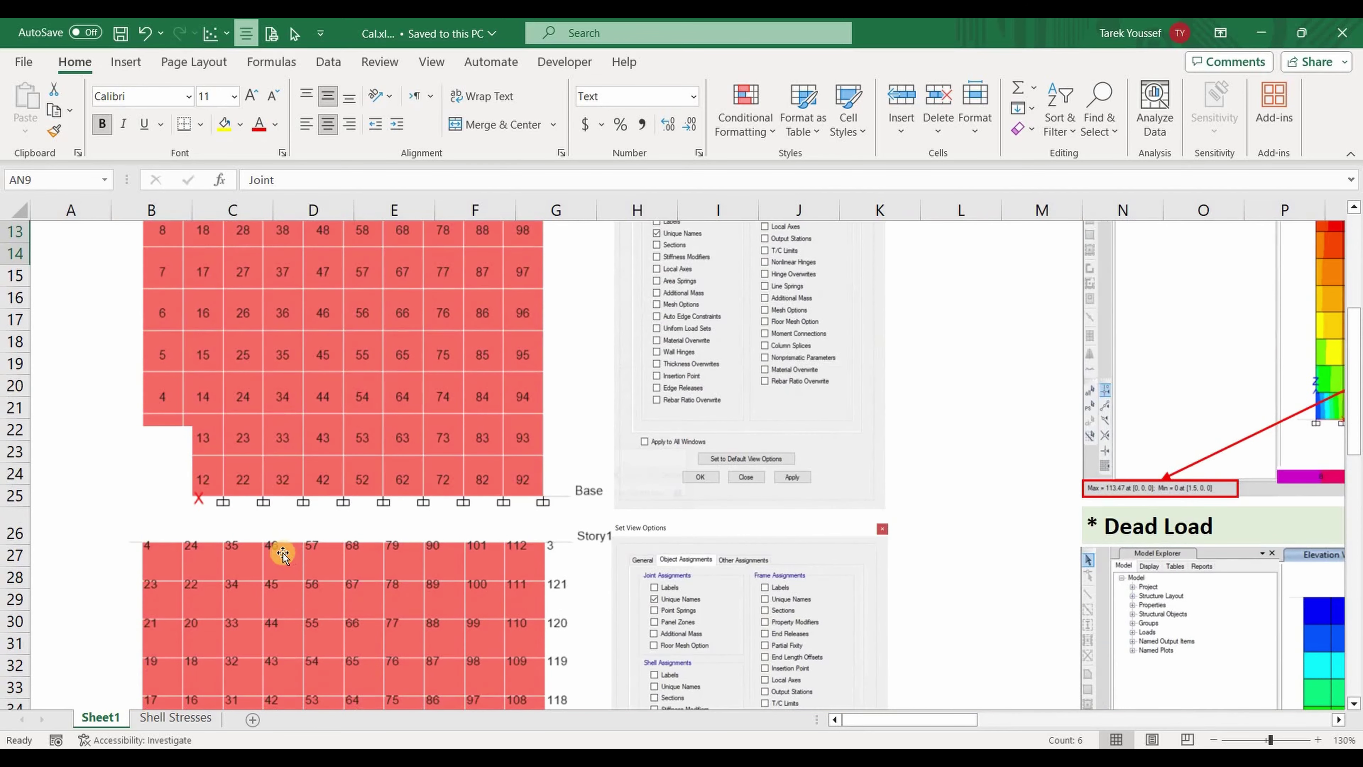
{"action": "scroll", "coordinate": [268, 553], "scroll_direction": "up", "scroll_amount": 1, "text": "ctrl"}
{"action": "scroll", "coordinate": [150, 502], "scroll_direction": "down", "scroll_amount": 1, "text": "ctrl"}
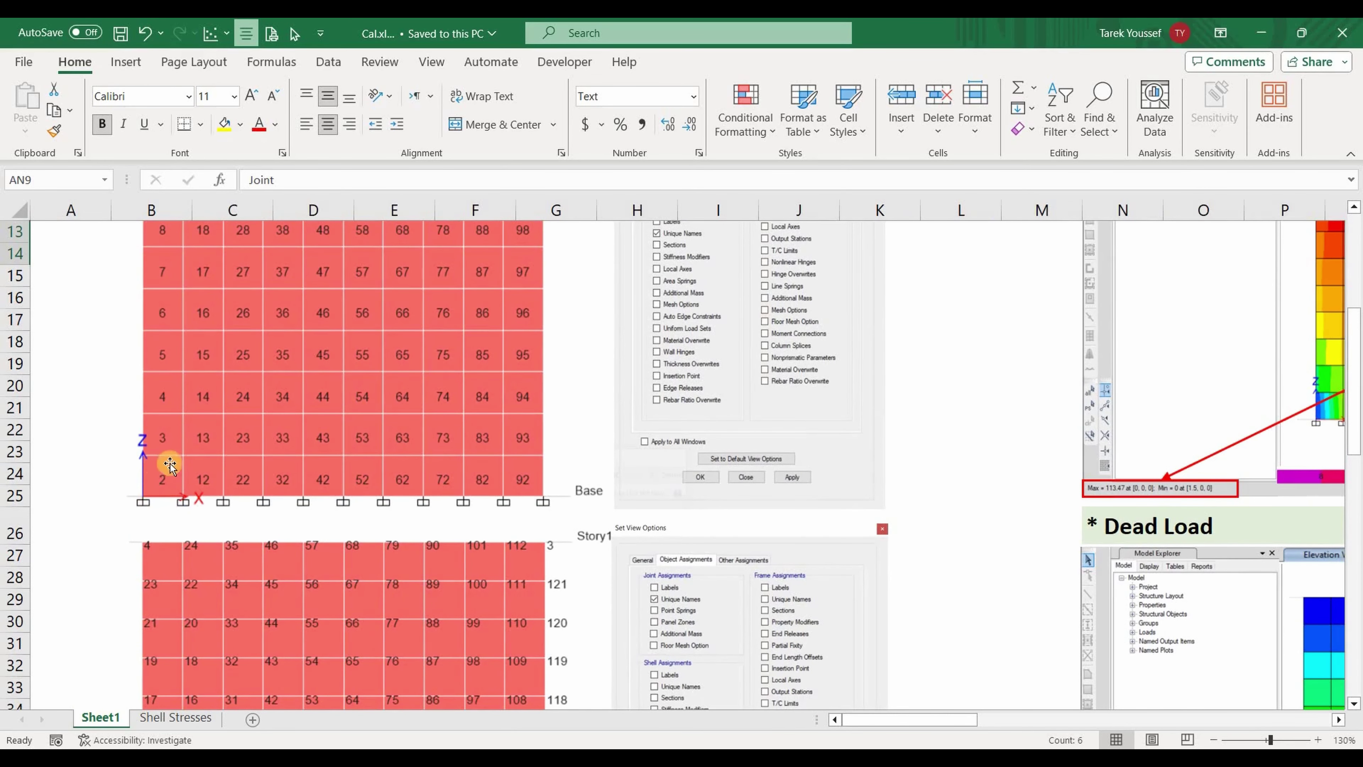
{"action": "scroll", "coordinate": [177, 537], "scroll_direction": "down", "scroll_amount": 4}
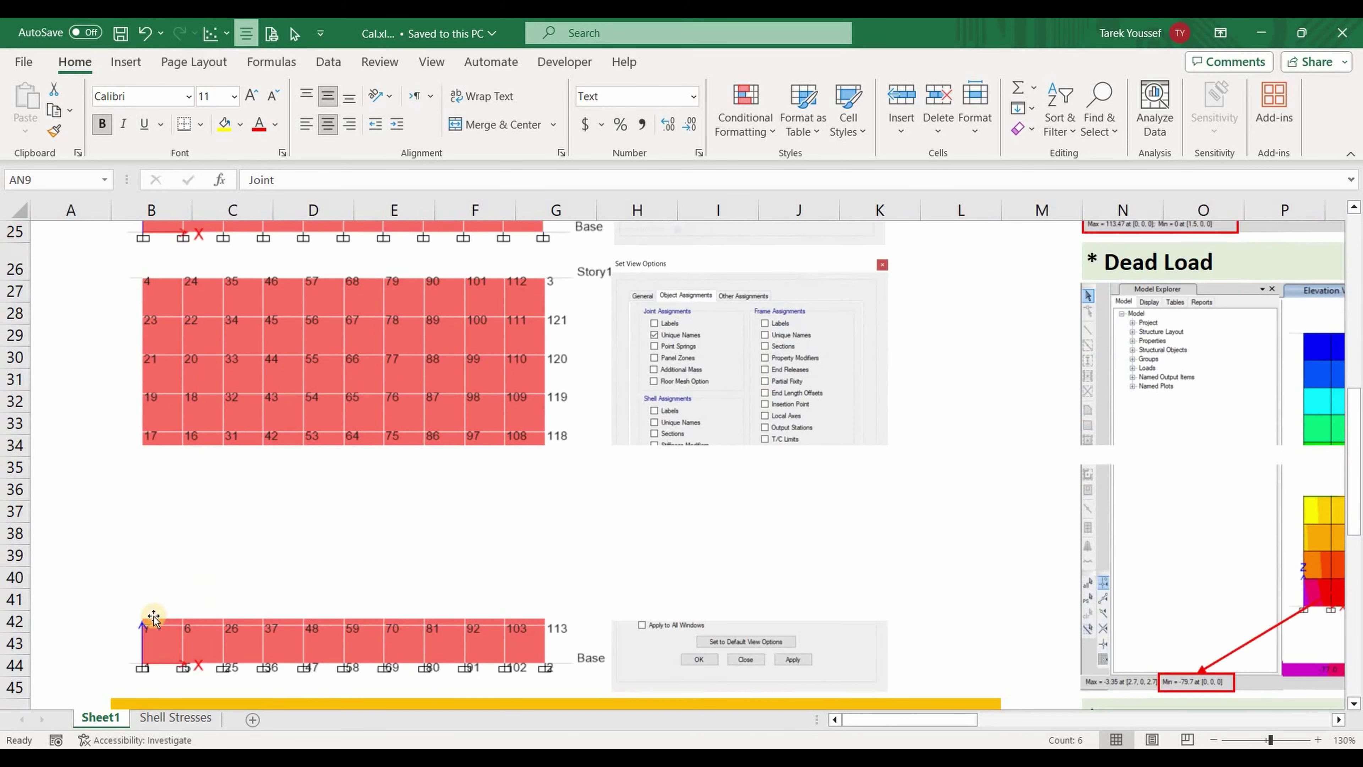
{"action": "scroll", "coordinate": [150, 612], "scroll_direction": "down", "scroll_amount": 1}
{"action": "scroll", "coordinate": [143, 591], "scroll_direction": "down", "scroll_amount": 1, "text": "ctrl"}
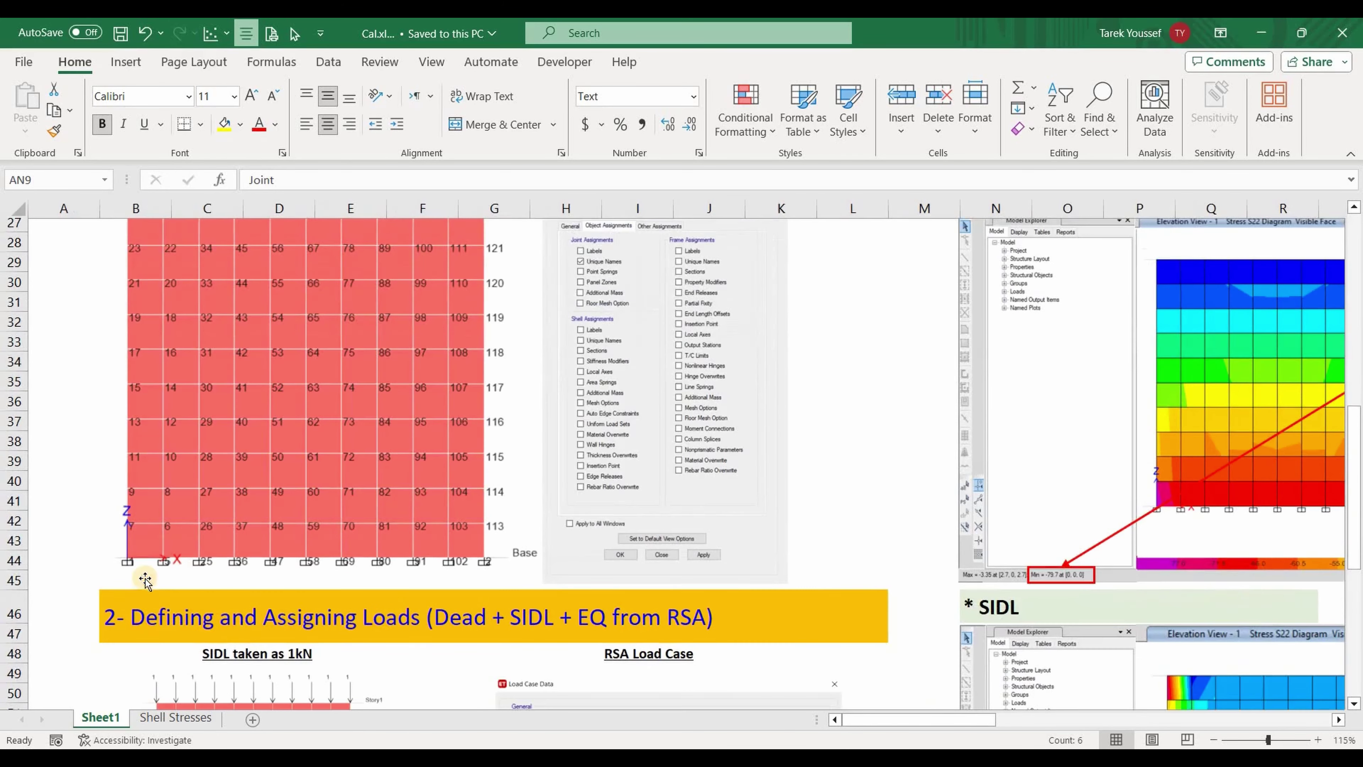
Check the middle-base shell and joint numbers on the labelled diagrams and return to the Bottom Left Corner table heading.
{"action": "scroll", "coordinate": [229, 511], "scroll_direction": "up", "scroll_amount": 5}
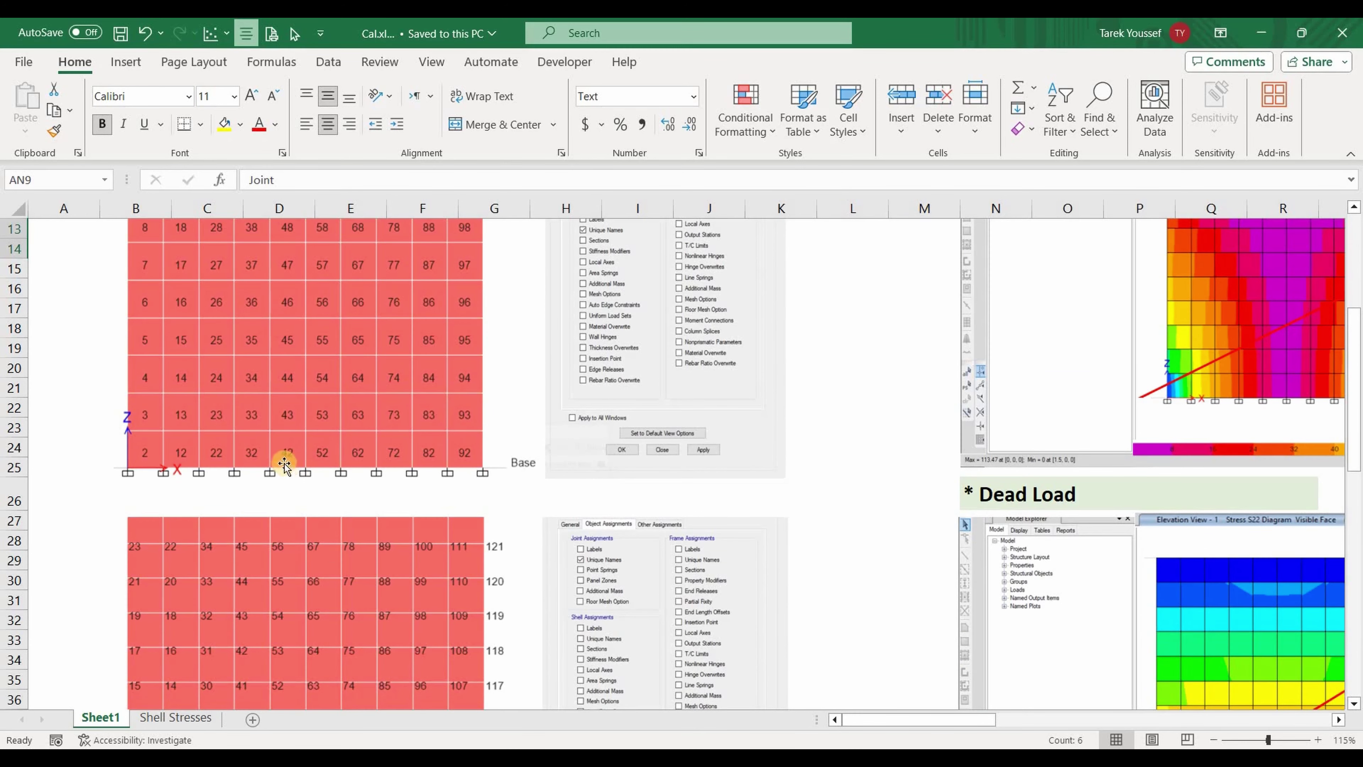
{"action": "scroll", "coordinate": [311, 612], "scroll_direction": "down", "scroll_amount": 4}
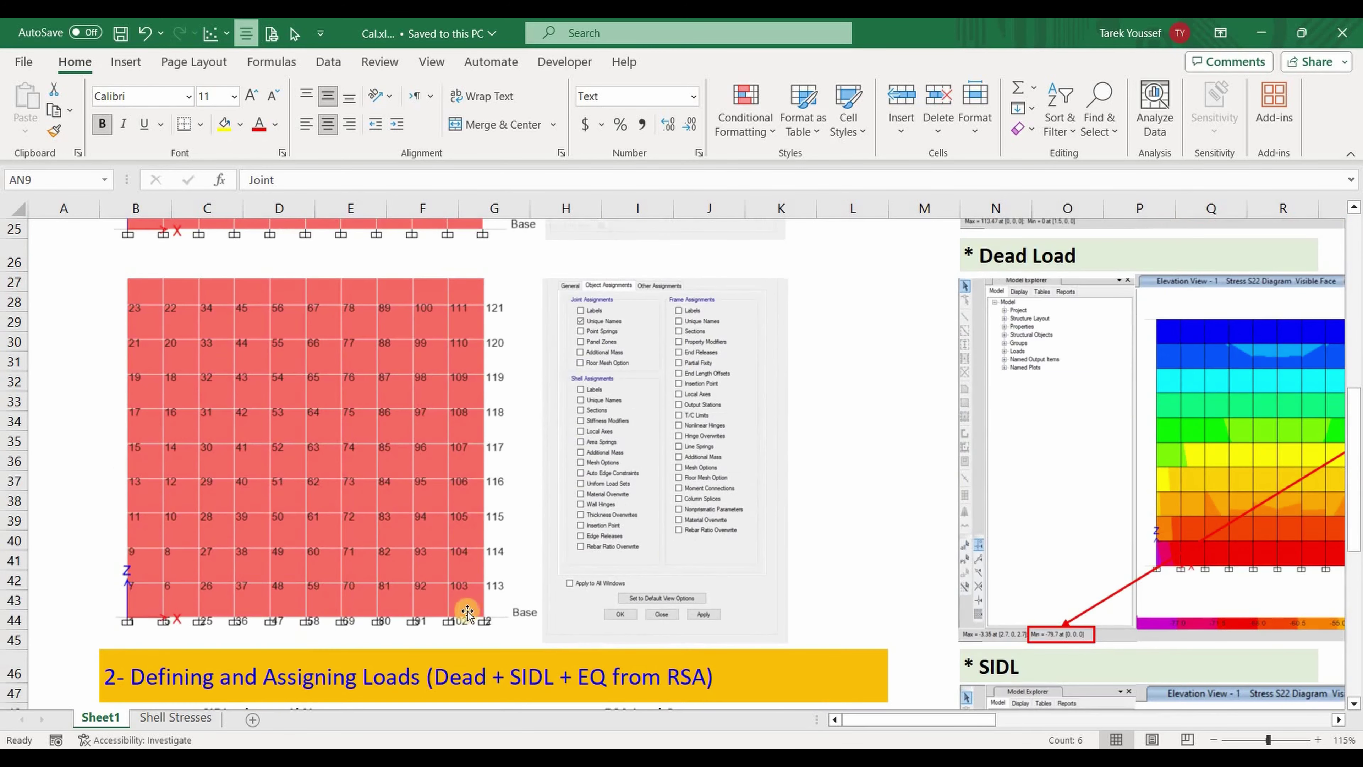
{"action": "scroll", "coordinate": [976, 721], "scroll_direction": "up", "scroll_amount": 8}
{"action": "left_click_drag", "start_coordinate": [919, 720], "coordinate": [1229, 717]}
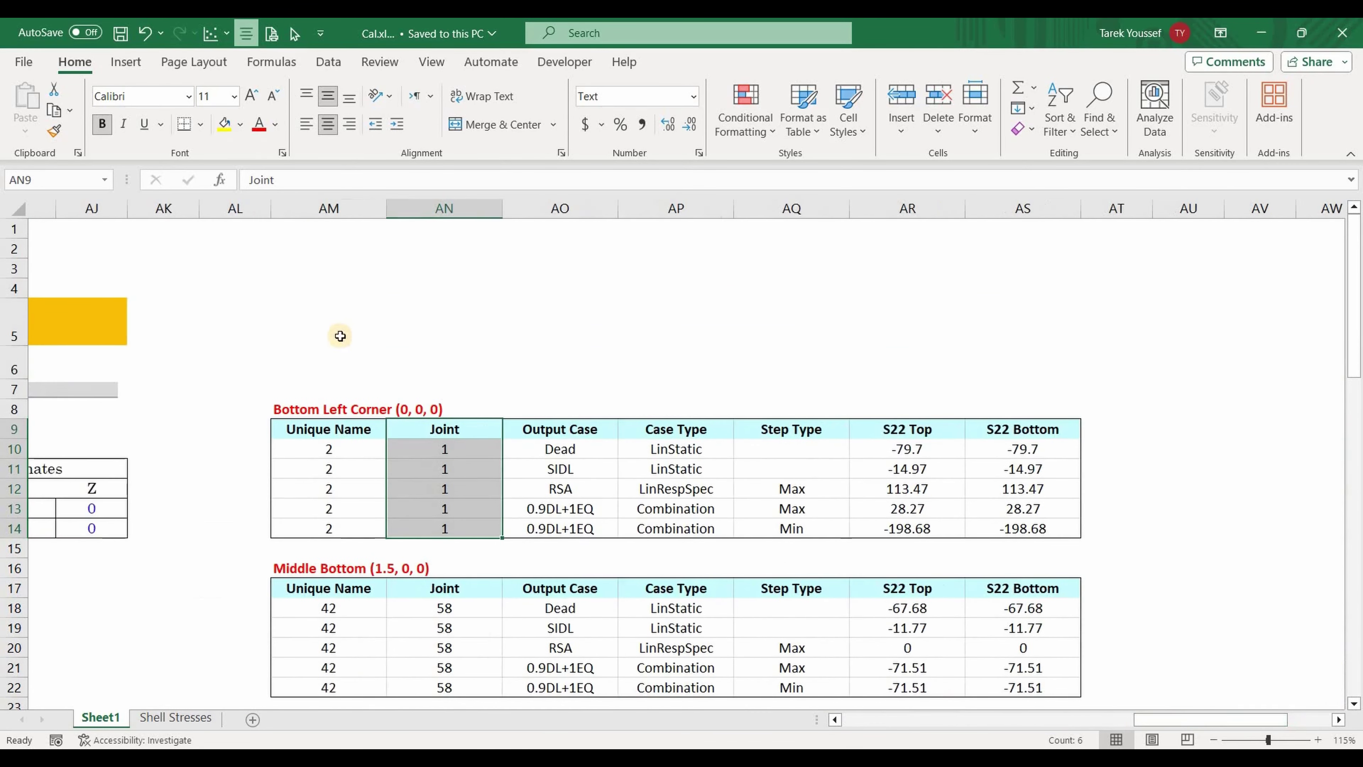
{"action": "scroll", "coordinate": [340, 336], "scroll_direction": "down", "scroll_amount": 1}
{"action": "left_click", "coordinate": [314, 344]}
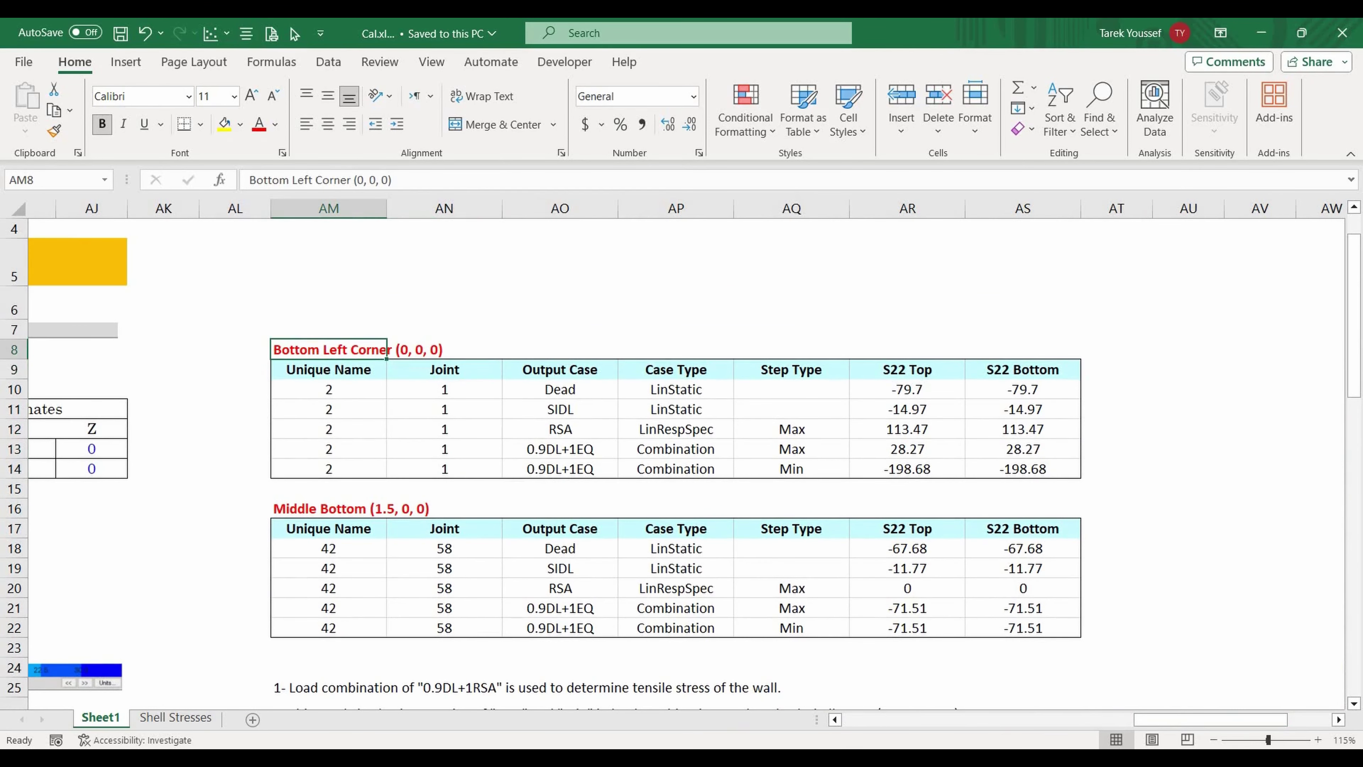
Switch to the ETABS model SB8-0.7Ig and review its load combinations, including Internal Force-X and Internal Force-Y.
{"action": "key", "text": "alt+Tab"}
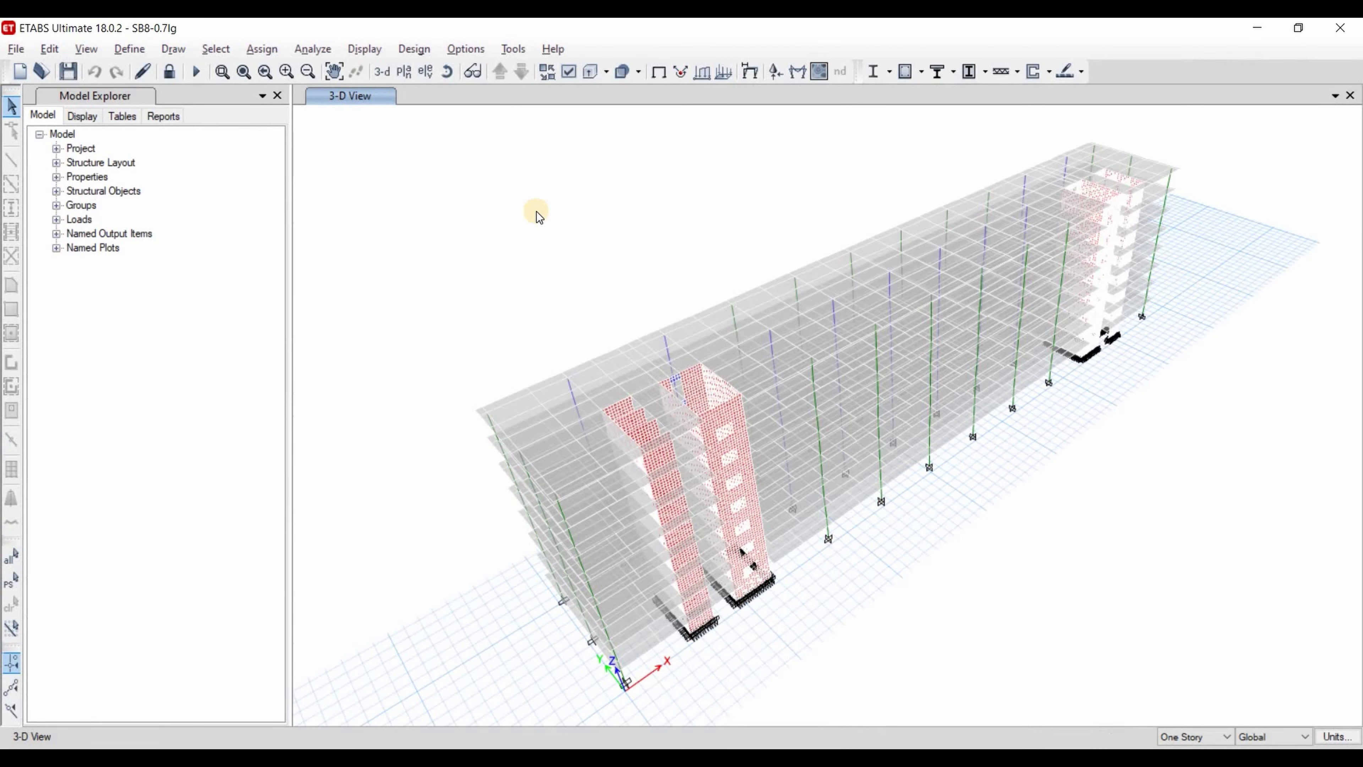
{"action": "left_click", "coordinate": [130, 49]}
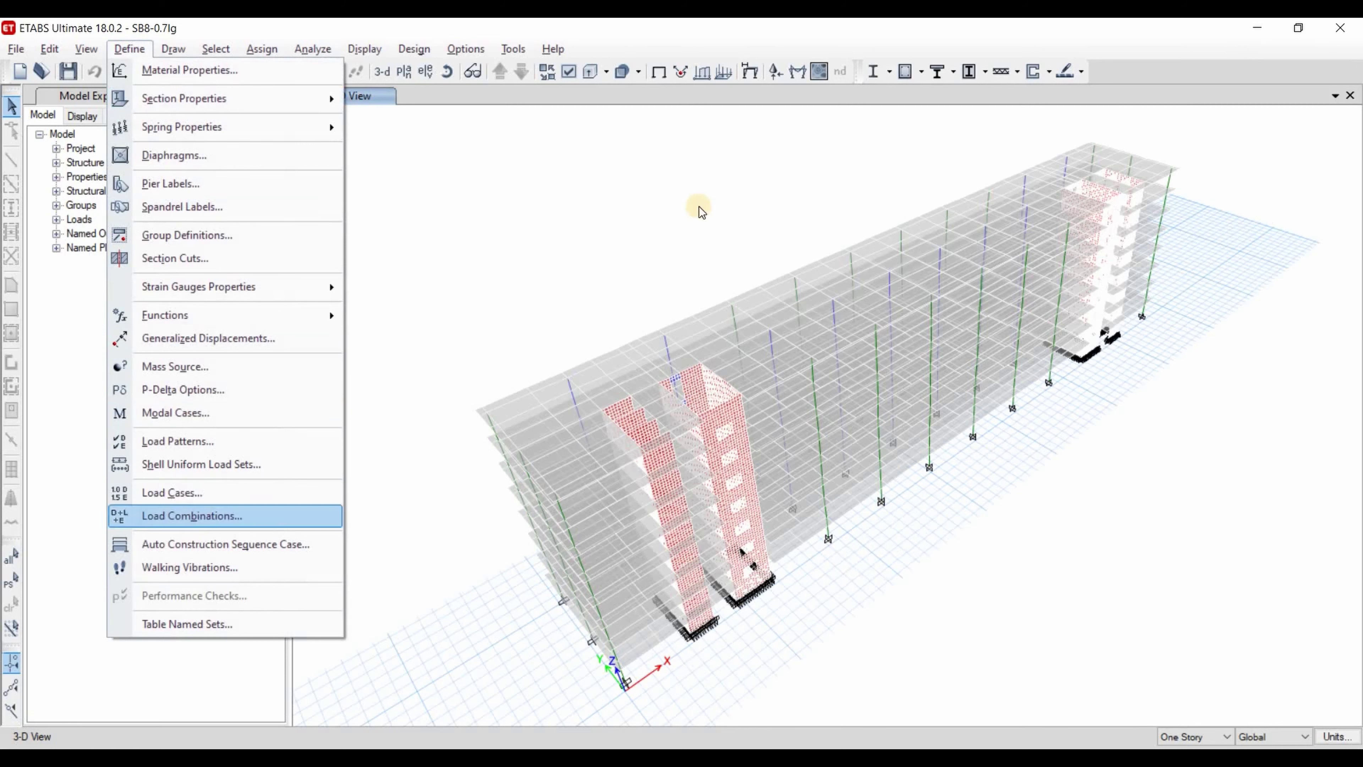
{"action": "mouse_move", "coordinate": [684, 247]}
{"action": "left_mouse_down"}
{"action": "mouse_move", "coordinate": [263, 114]}
{"action": "mouse_move", "coordinate": [237, 124]}
{"action": "left_mouse_up"}
{"action": "left_click", "coordinate": [161, 187]}
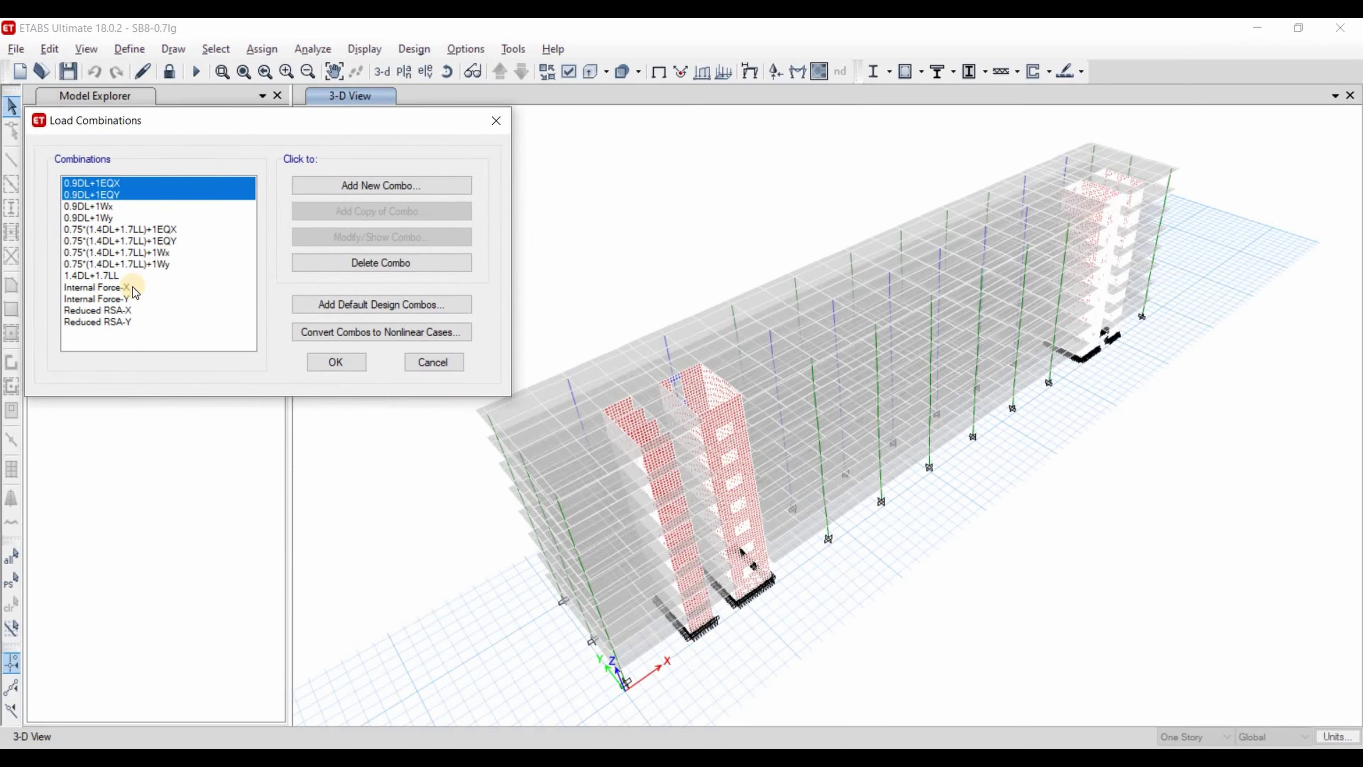
{"action": "left_click", "coordinate": [132, 287]}
{"action": "left_click", "coordinate": [135, 298], "text": "shift"}
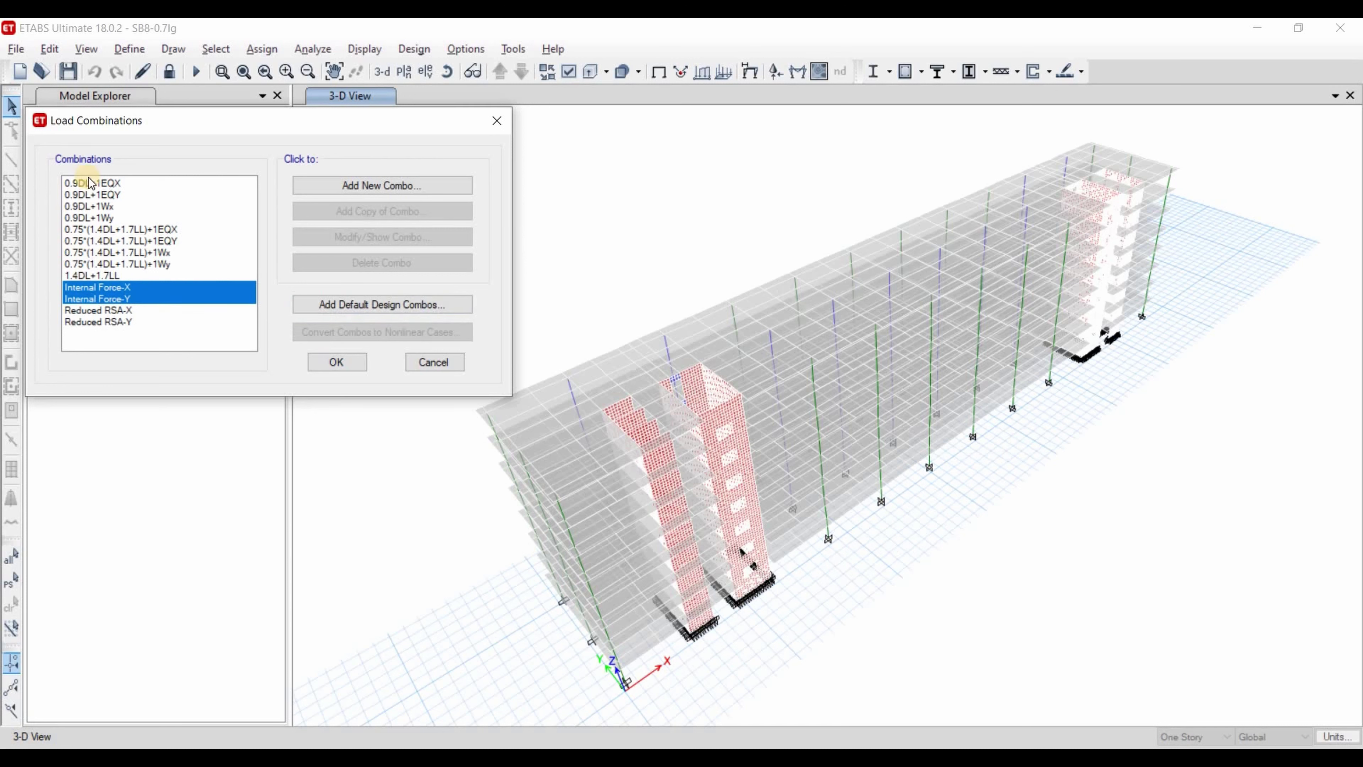
Compare the 0.9DL+1EQX and 0.9DL+1EQY definitions with the Internal Force combinations and close the load combinations list.
{"action": "left_click_drag", "start_coordinate": [87, 181], "coordinate": [87, 193]}
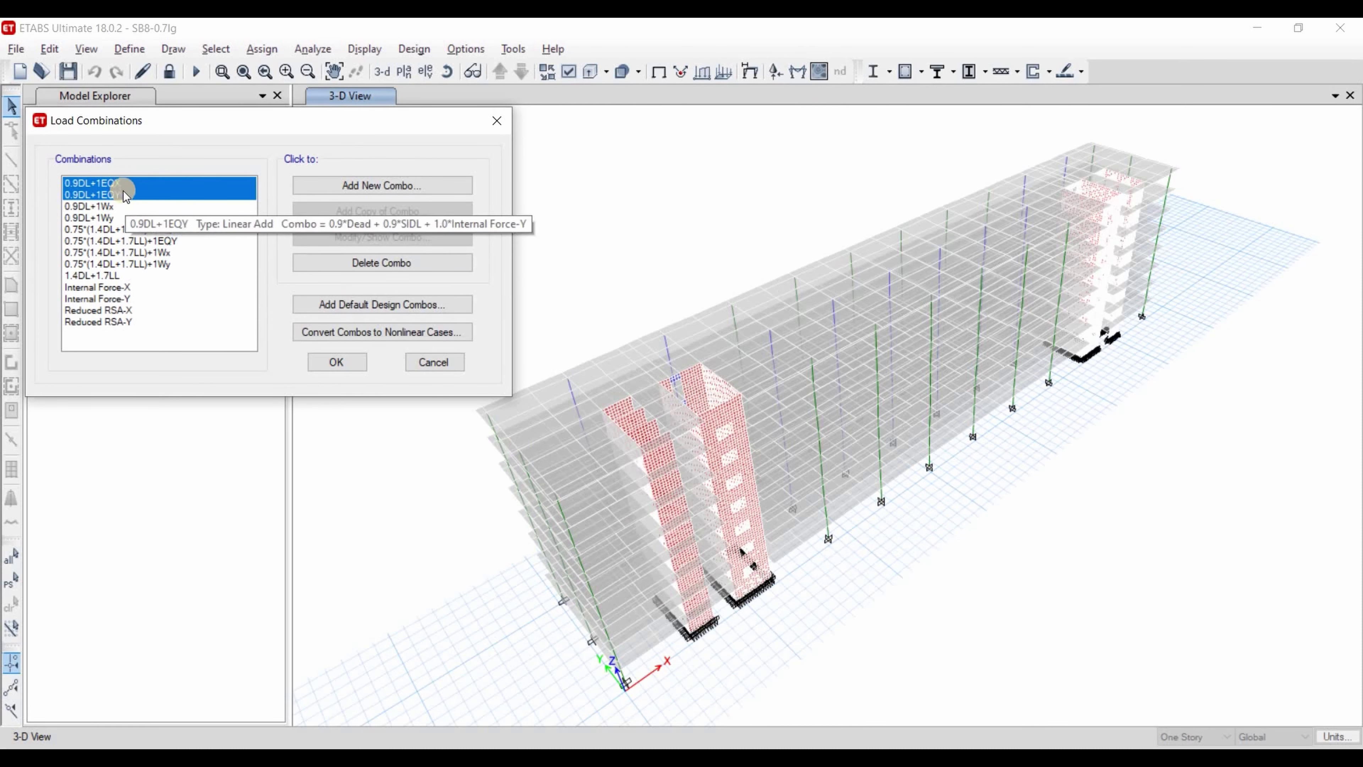
{"action": "left_click_drag", "start_coordinate": [129, 289], "coordinate": [129, 301]}
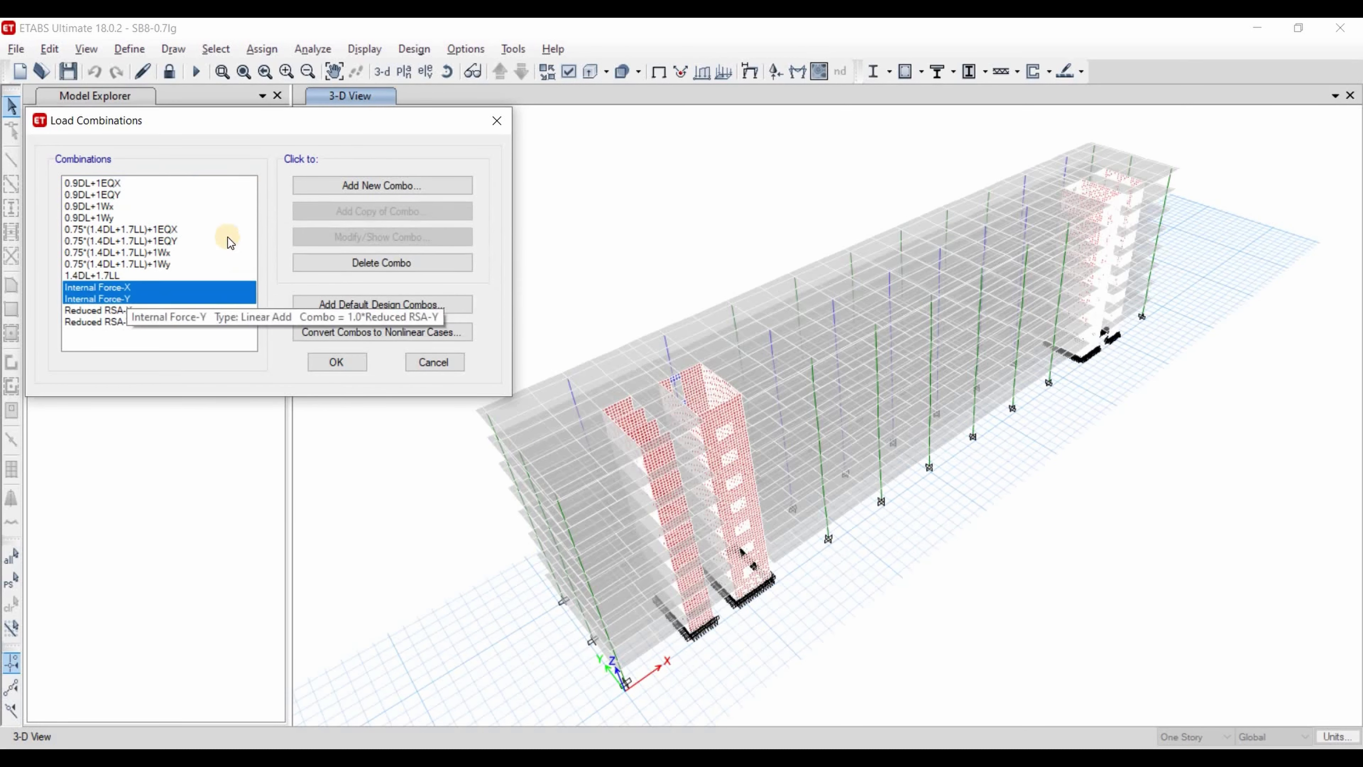
{"action": "left_click_drag", "start_coordinate": [129, 195], "coordinate": [129, 183]}
{"action": "key", "text": "shift+Down"}
{"action": "key", "text": "shift+Down"}
{"action": "key", "text": "shift+Down"}
{"action": "key", "text": "shift+Down"}
{"action": "key", "text": "shift+Down"}
{"action": "key", "text": "shift+Down"}
{"action": "key", "text": "shift+Down"}
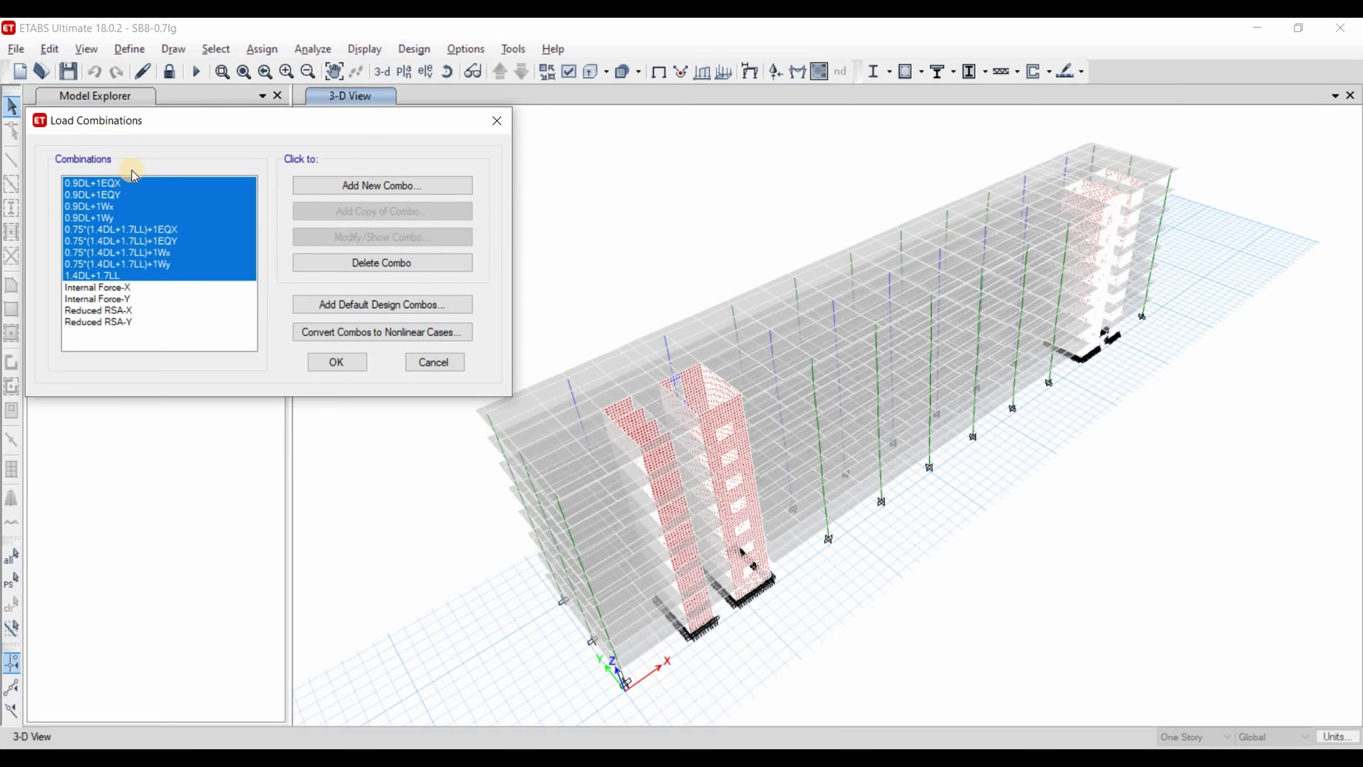
{"action": "key", "text": "shift+Up"}
{"action": "key", "text": "shift+Up"}
{"action": "key", "text": "shift+Up"}
{"action": "key", "text": "shift+Up"}
{"action": "key", "text": "shift+Up"}
{"action": "key", "text": "shift+Up"}
{"action": "key", "text": "shift+Up"}
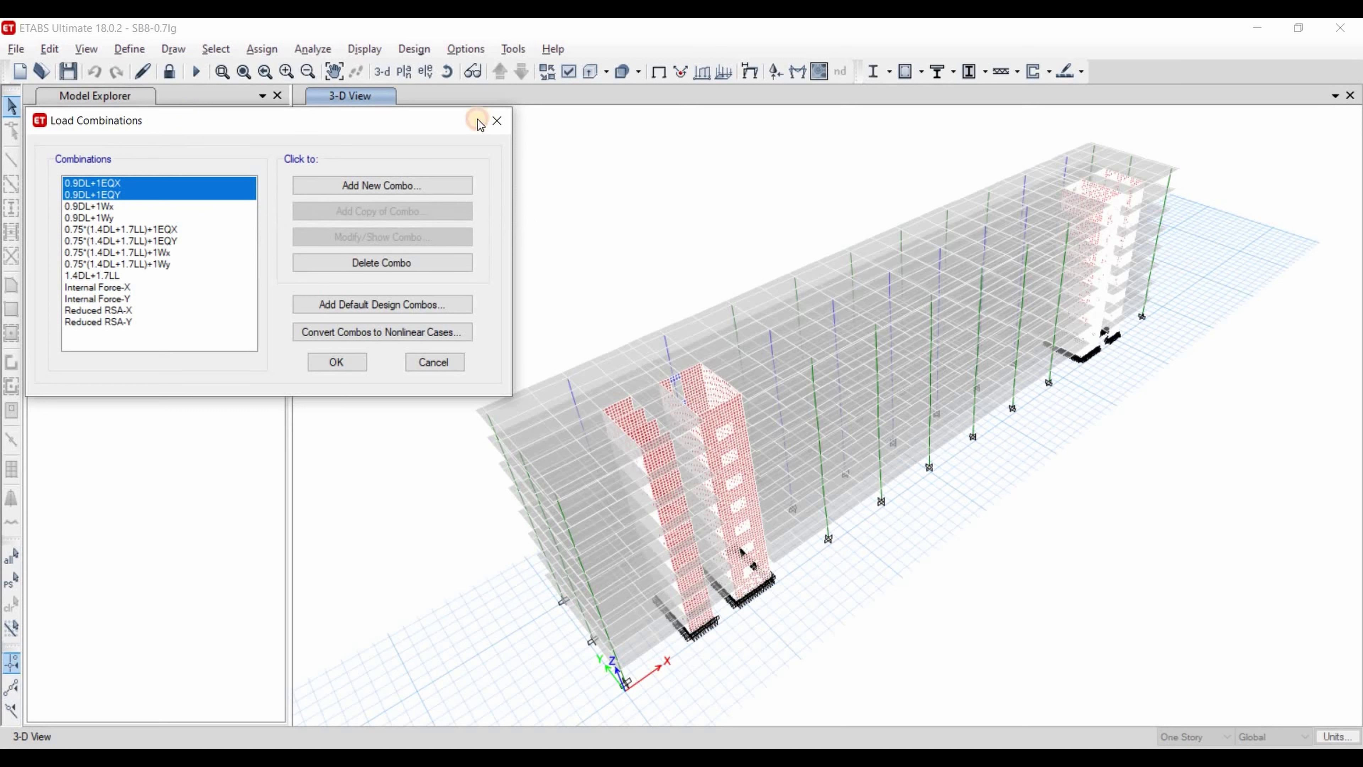
{"action": "left_click", "coordinate": [492, 121]}
Select pier P1 on all stories by its pier label and show only the selected objects.
{"action": "left_click", "coordinate": [221, 51]}
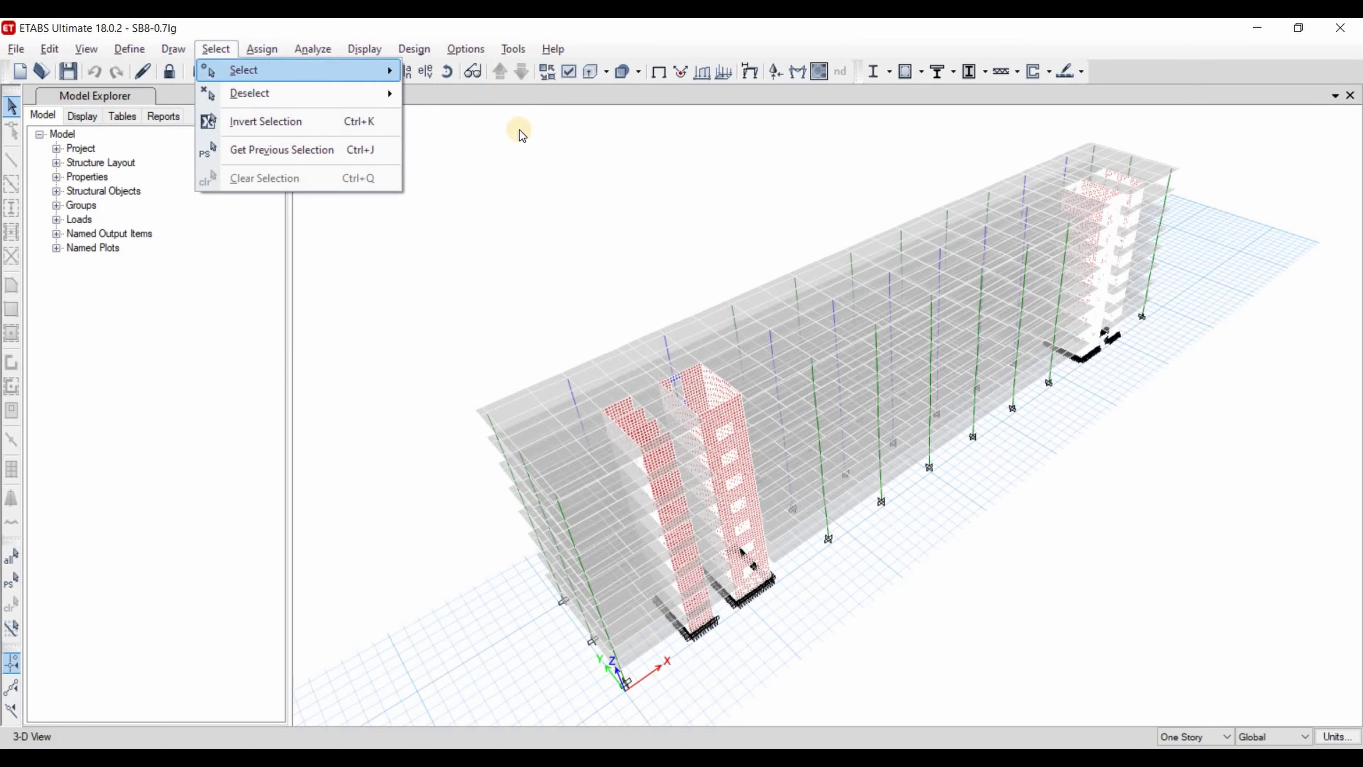
{"action": "mouse_move", "coordinate": [321, 70]}
{"action": "mouse_move", "coordinate": [624, 265]}
{"action": "left_click", "coordinate": [677, 258]}
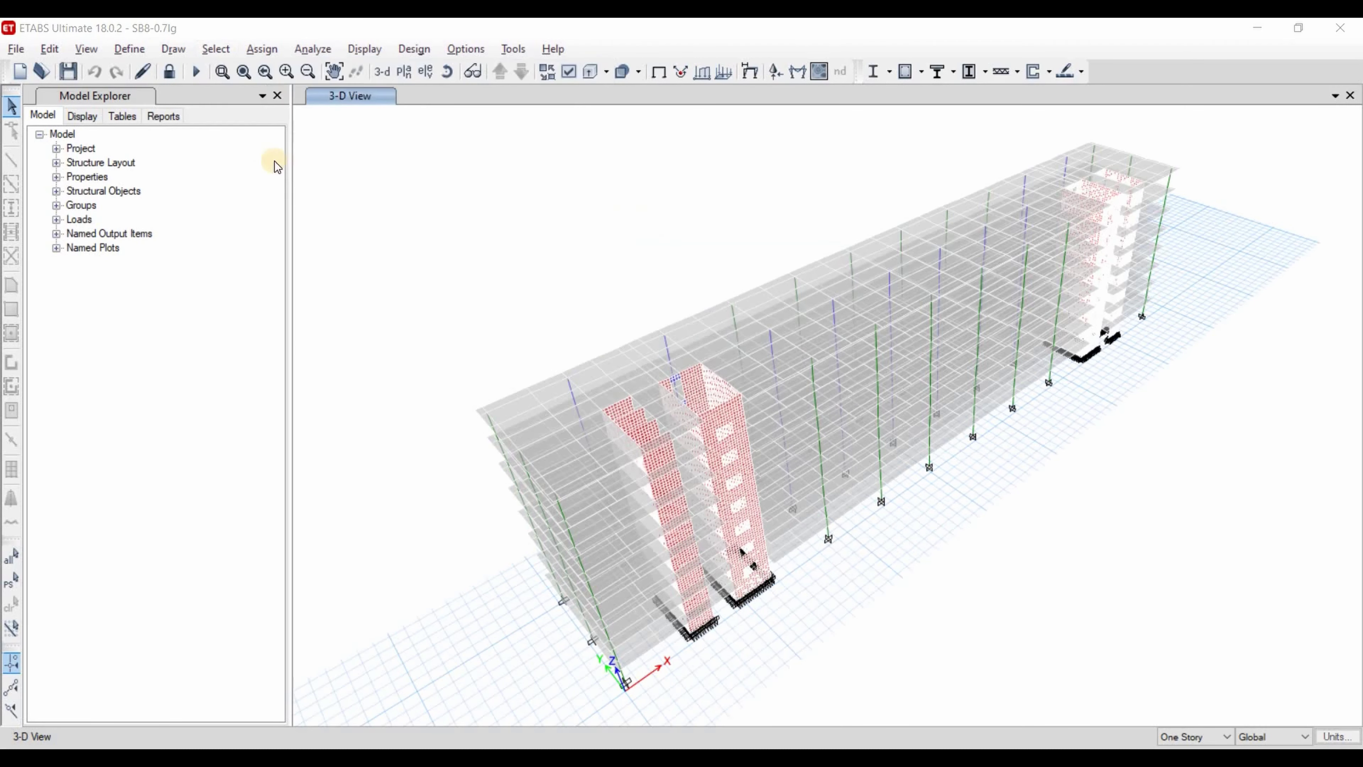
{"action": "left_click", "coordinate": [141, 501]}
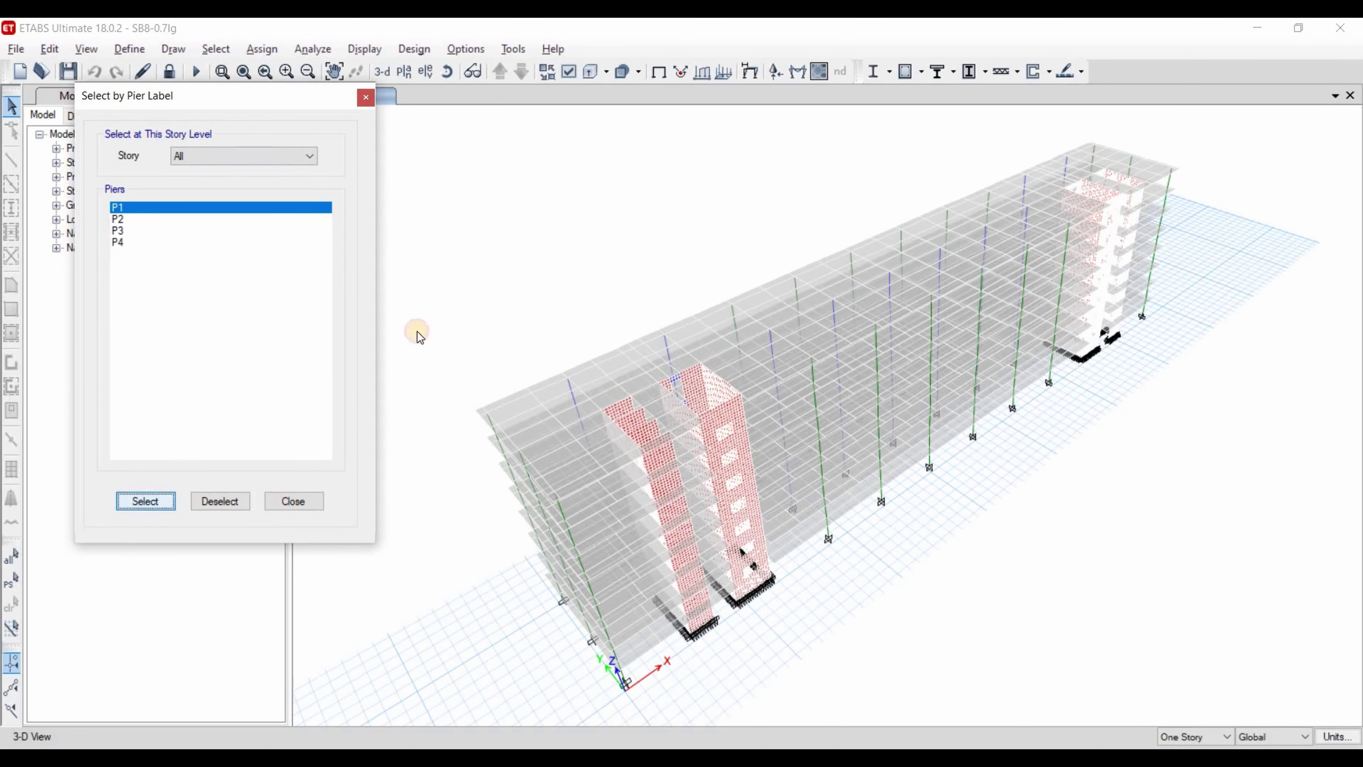
{"action": "right_click", "coordinate": [426, 265]}
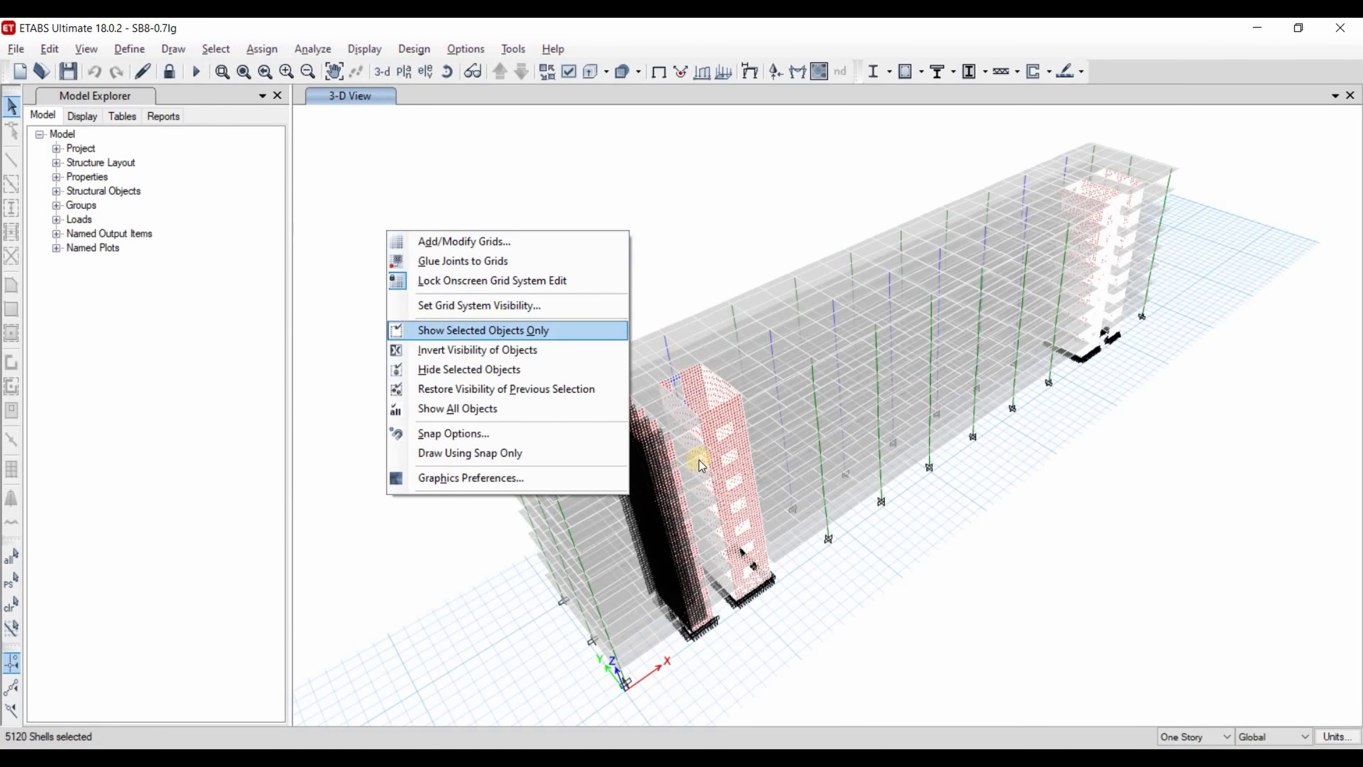
{"action": "left_click", "coordinate": [515, 330]}
Set the 3D view's elevation angle to 0 to see the isolated pier from the side.
{"action": "left_click", "coordinate": [86, 49]}
{"action": "left_click", "coordinate": [127, 76]}
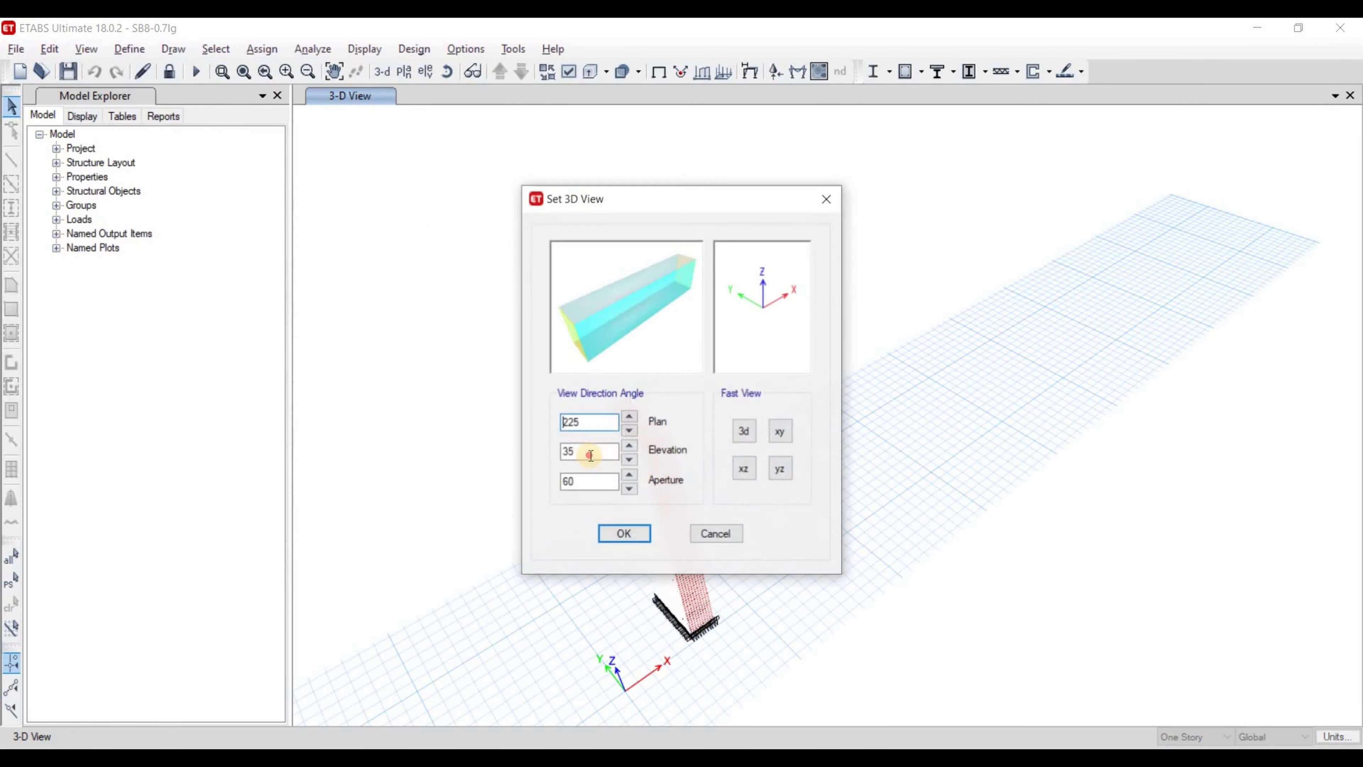
{"action": "left_click_drag", "start_coordinate": [589, 453], "coordinate": [560, 451]}
{"action": "type", "text": "0"}
{"action": "left_click", "coordinate": [625, 534]}
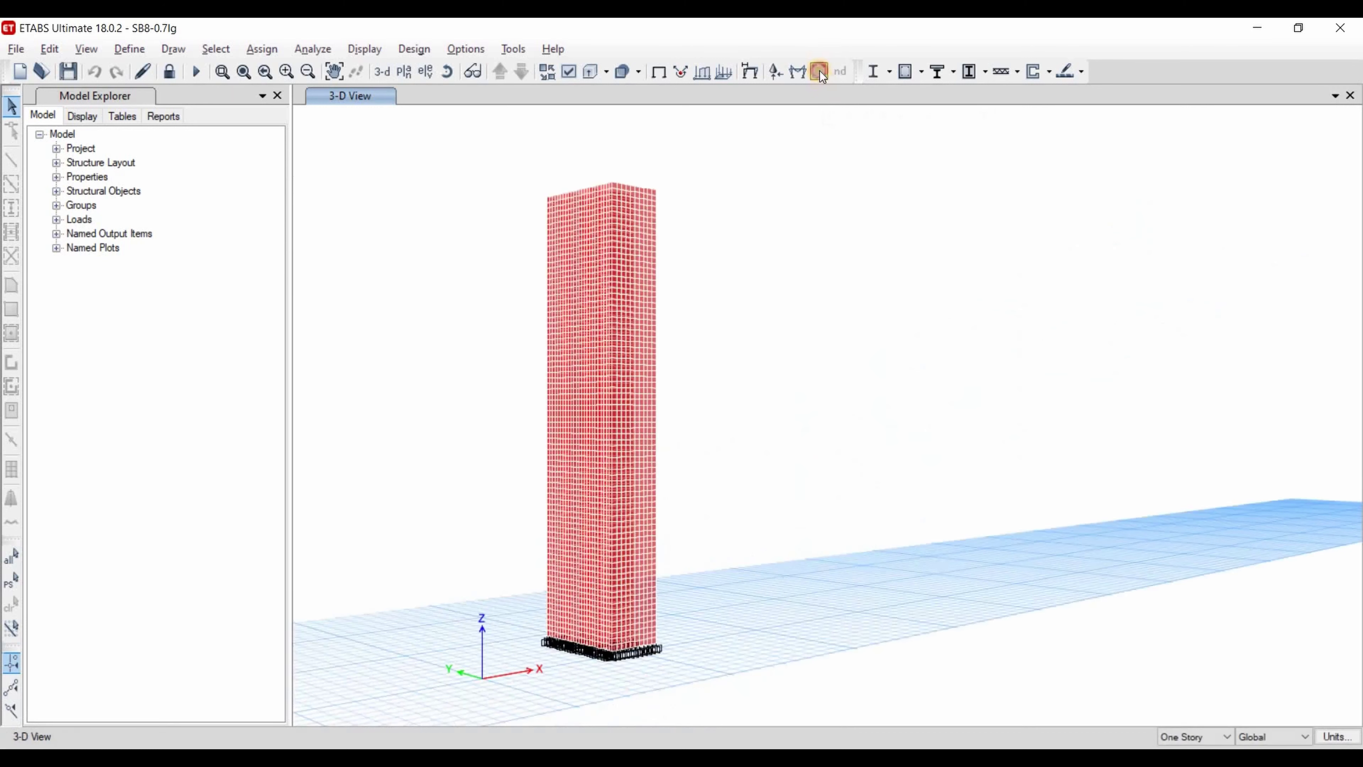
Open the shell stress display settings for combination 0.9DL+1EQX, Max, component S22, and inspect the 3.5 MPa contour range.
{"action": "left_click_drag", "start_coordinate": [922, 96], "coordinate": [965, 68]}
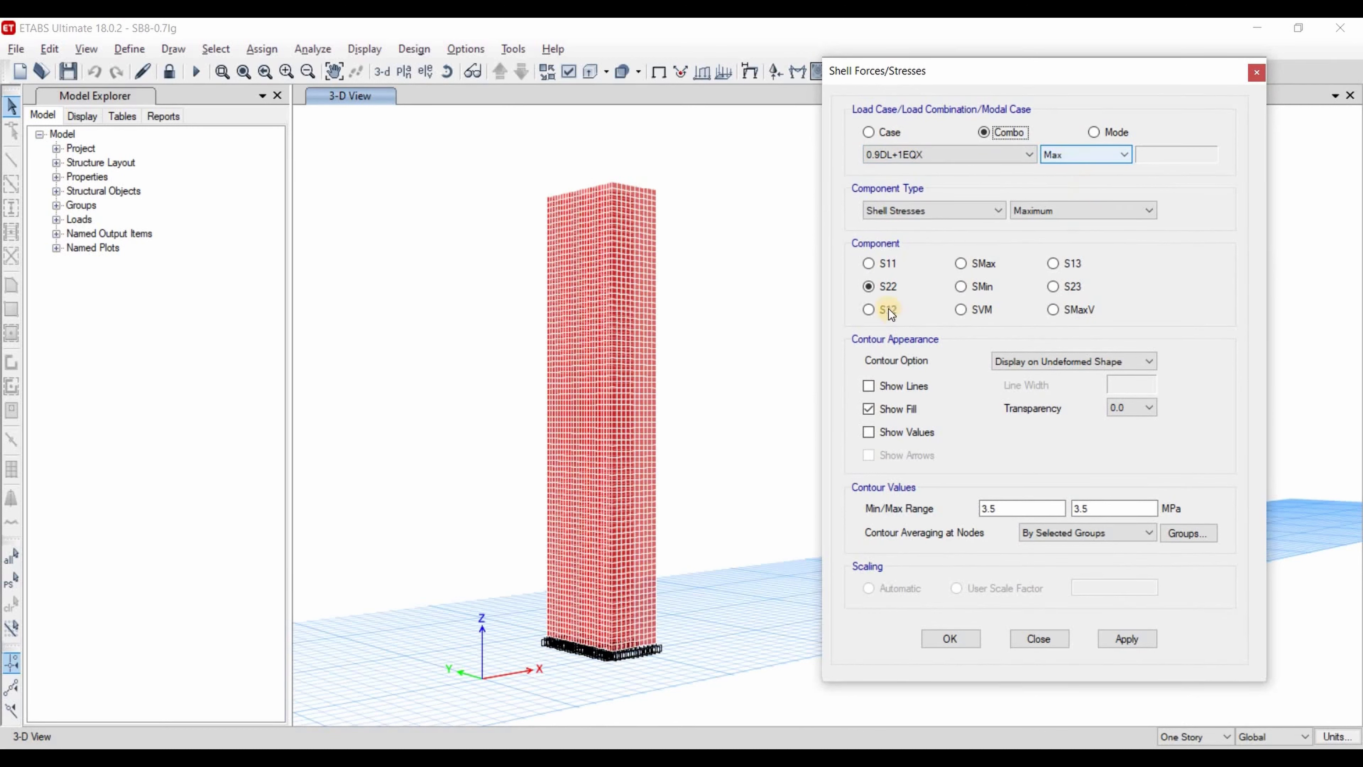
{"action": "left_click", "coordinate": [1015, 508]}
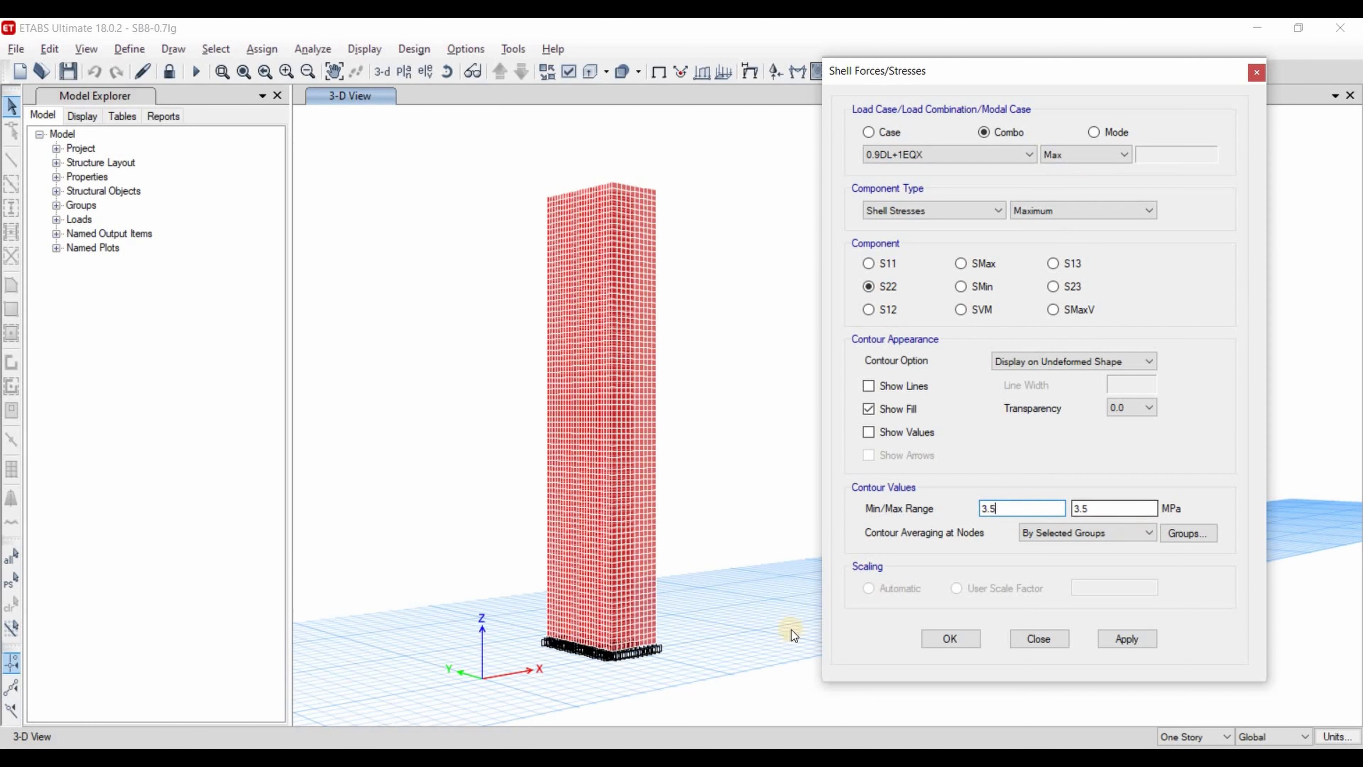
Switch to the seismic calculation workbook in Excel and examine the modulus of rupture inputs f'c and λ and the fr formula.
{"action": "mouse_move", "coordinate": [715, 733]}
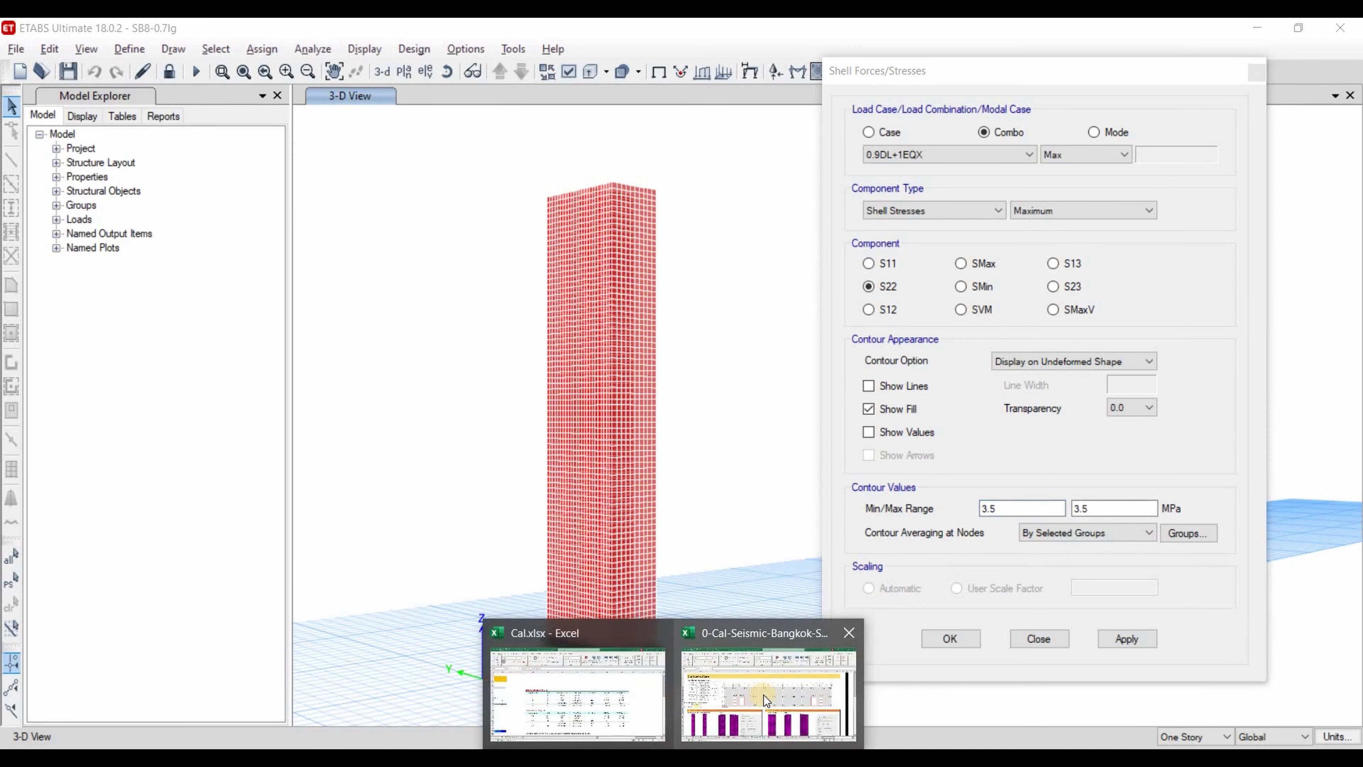
{"action": "left_click", "coordinate": [764, 695]}
{"action": "left_click", "coordinate": [204, 480]}
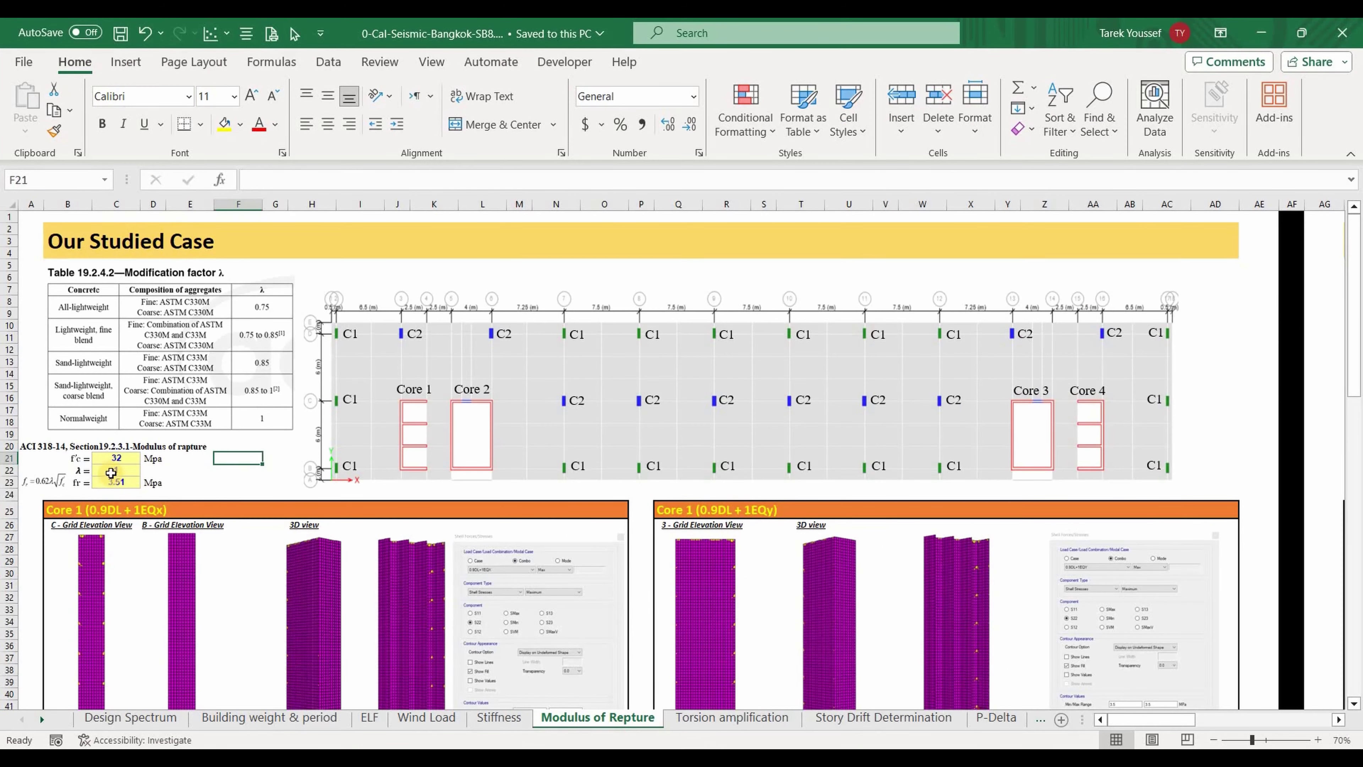
{"action": "left_click", "coordinate": [127, 459]}
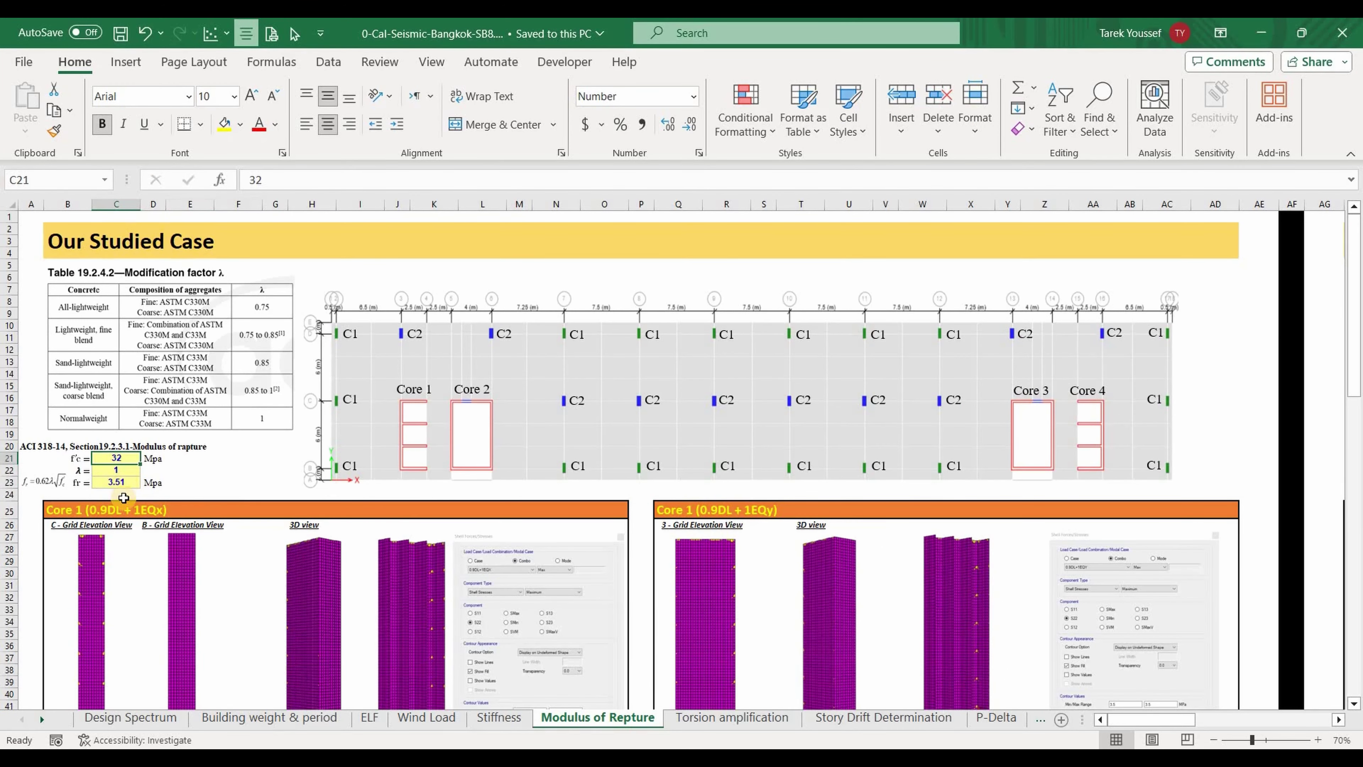
{"action": "left_click", "coordinate": [125, 482]}
{"action": "scroll", "coordinate": [696, 674], "scroll_direction": "up", "scroll_amount": 5, "text": "ctrl"}
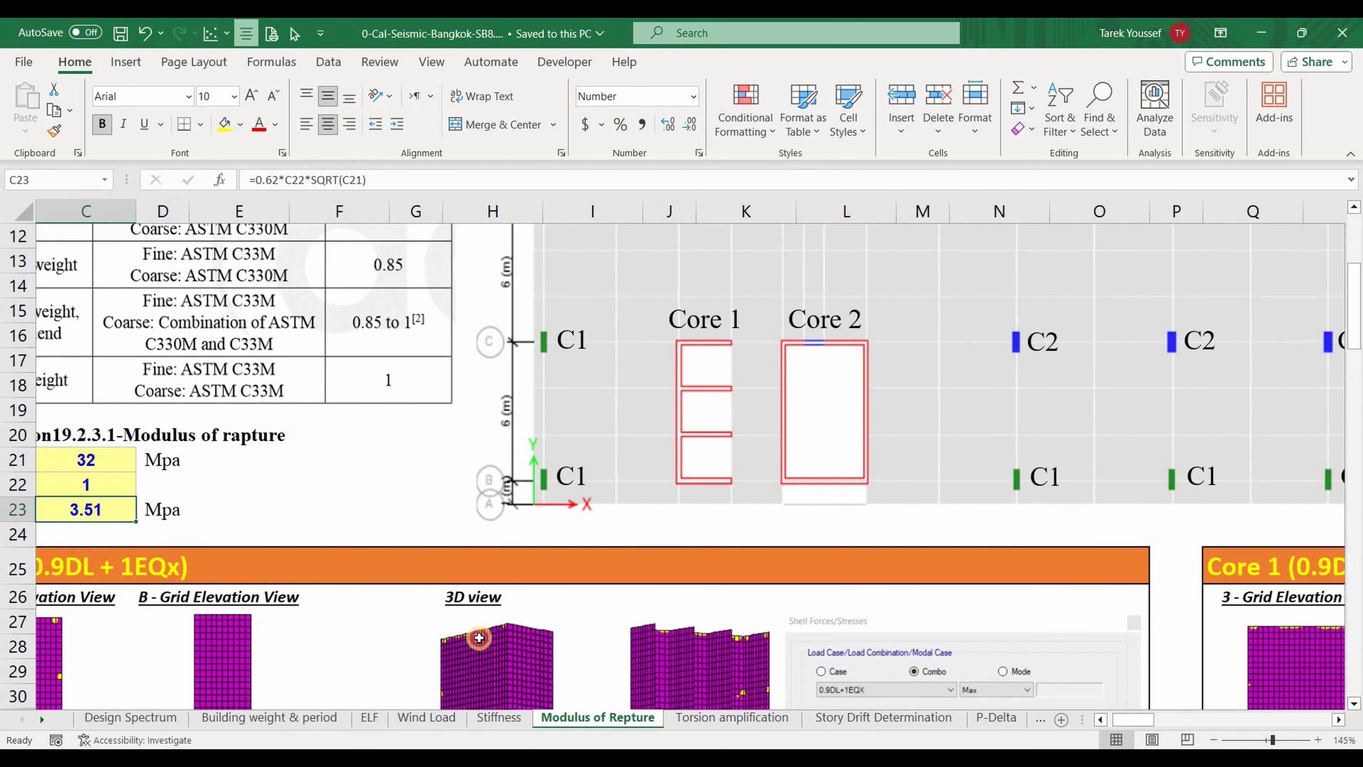
{"action": "scroll", "coordinate": [88, 511], "scroll_direction": "left", "scroll_amount": 2}
{"action": "left_click", "coordinate": [130, 518]}
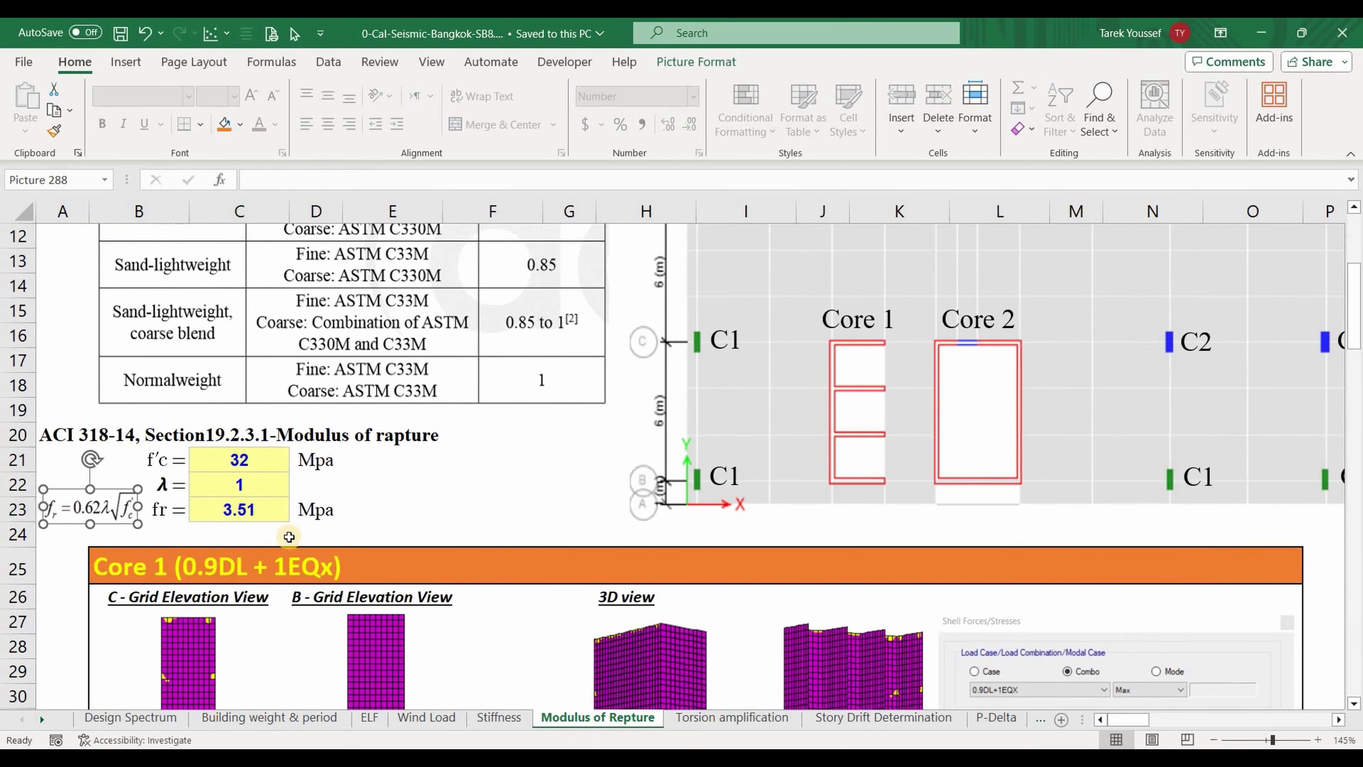
{"action": "left_click", "coordinate": [268, 513]}
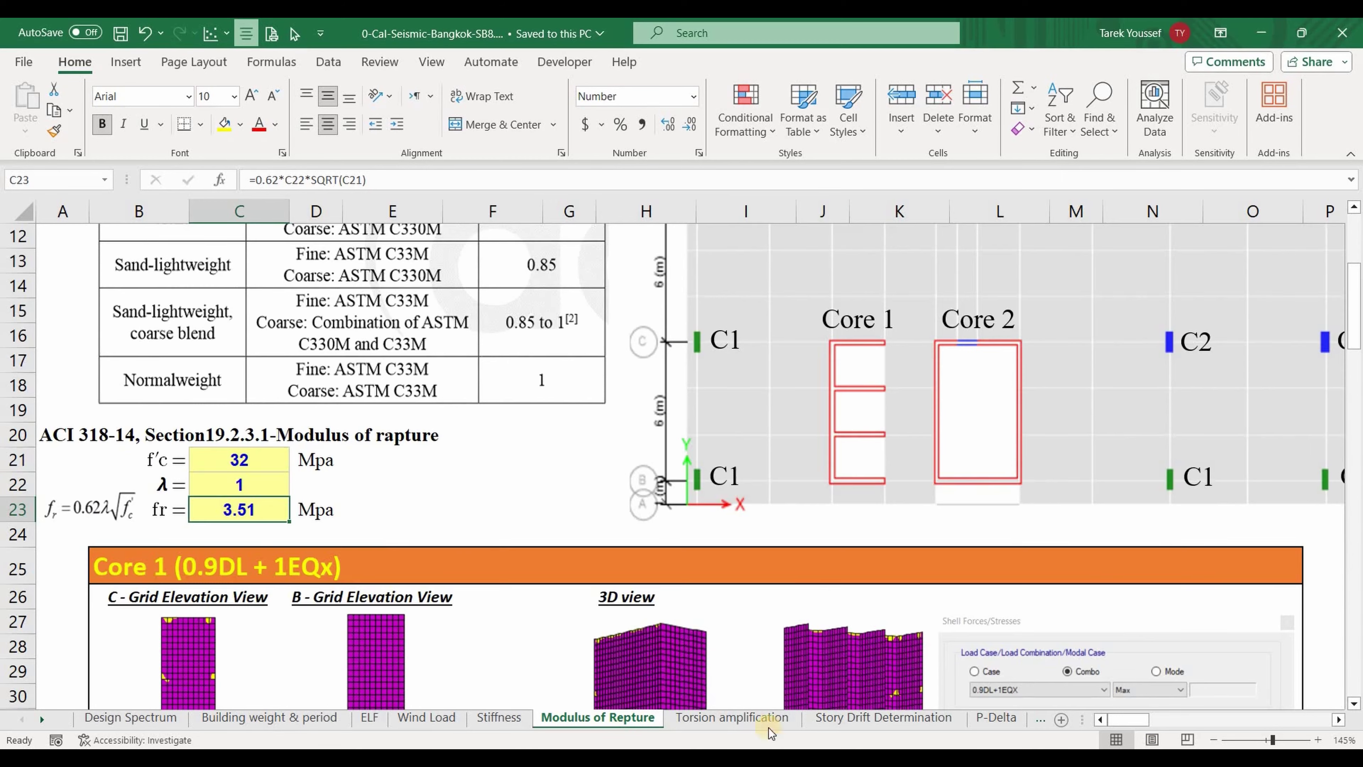
{"action": "scroll", "coordinate": [384, 536], "scroll_direction": "up", "scroll_amount": 1}
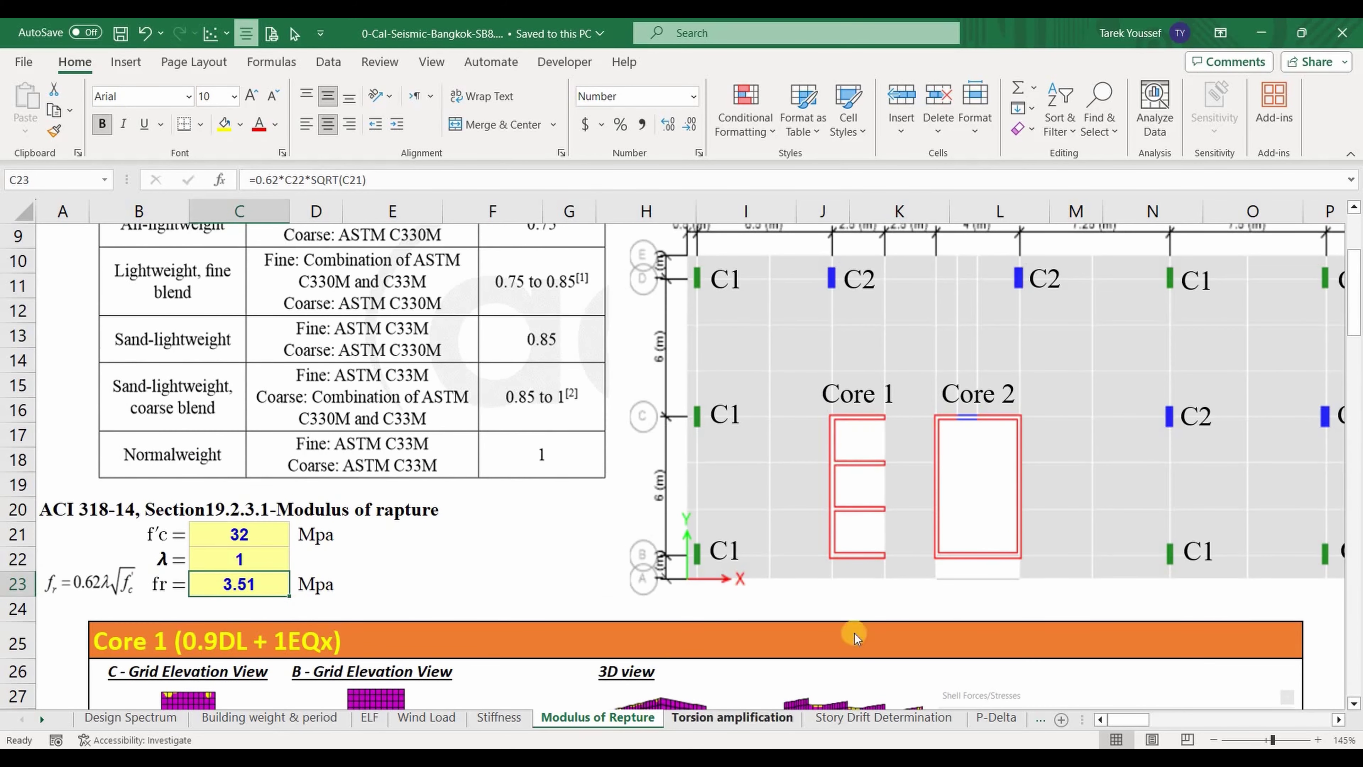
Switch back to ETABS, set the Max contour output color to yellow, and apply the shell stress display.
{"action": "key", "text": "alt+Tab"}
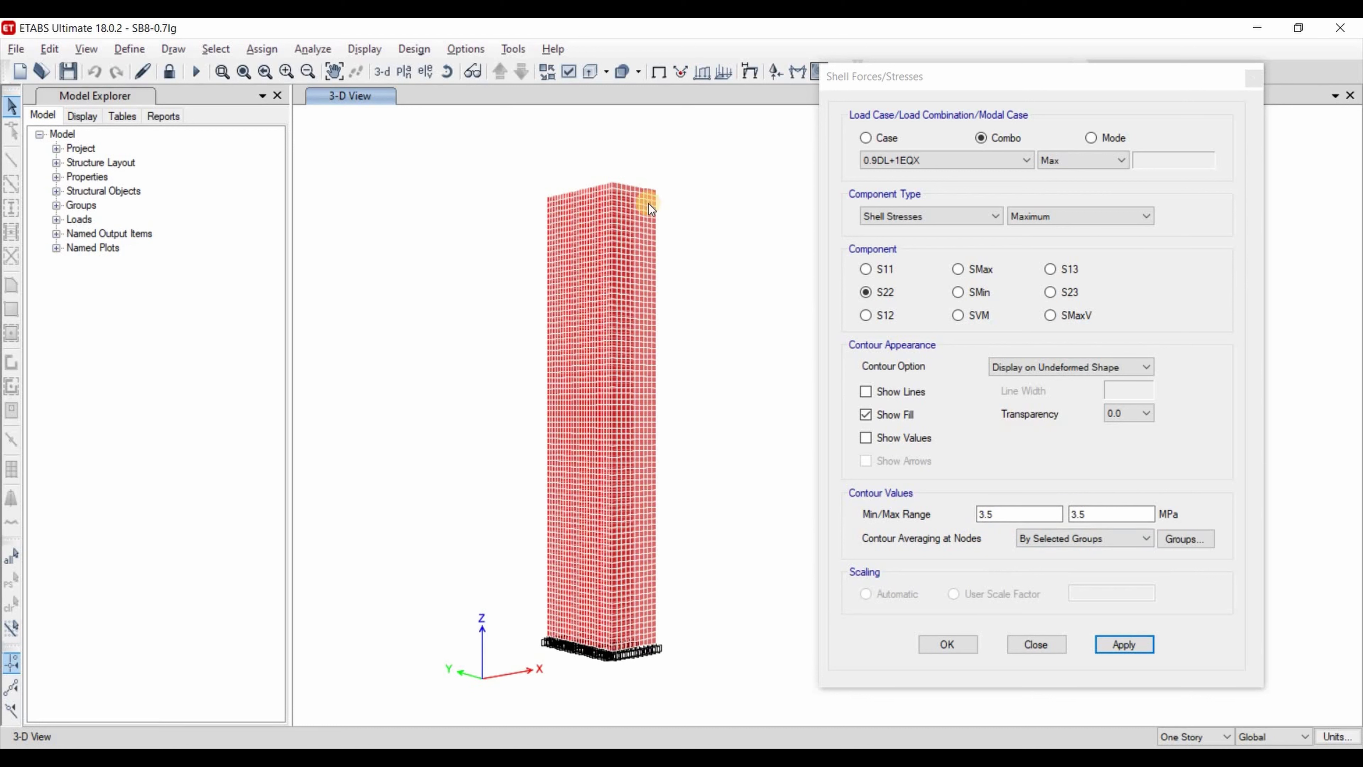
{"action": "left_click", "coordinate": [457, 51]}
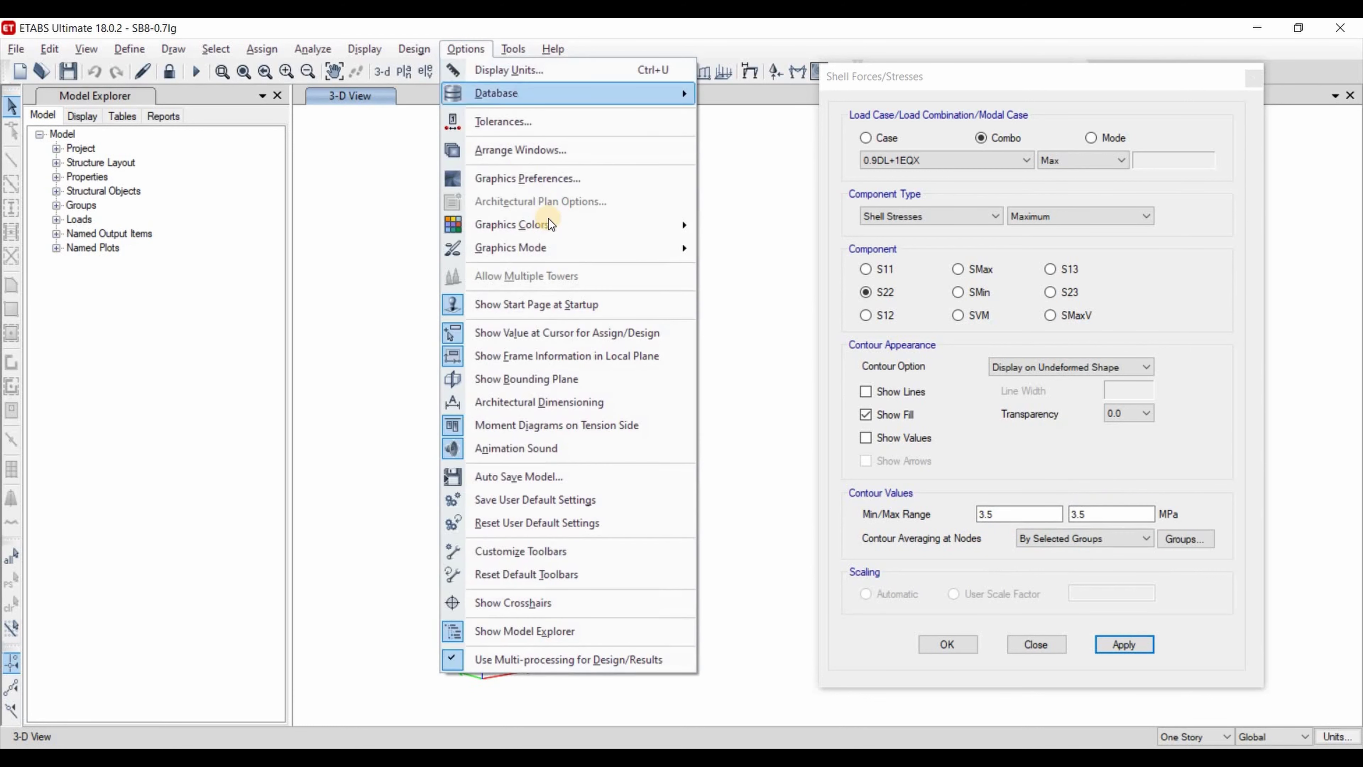
{"action": "mouse_move", "coordinate": [713, 226]}
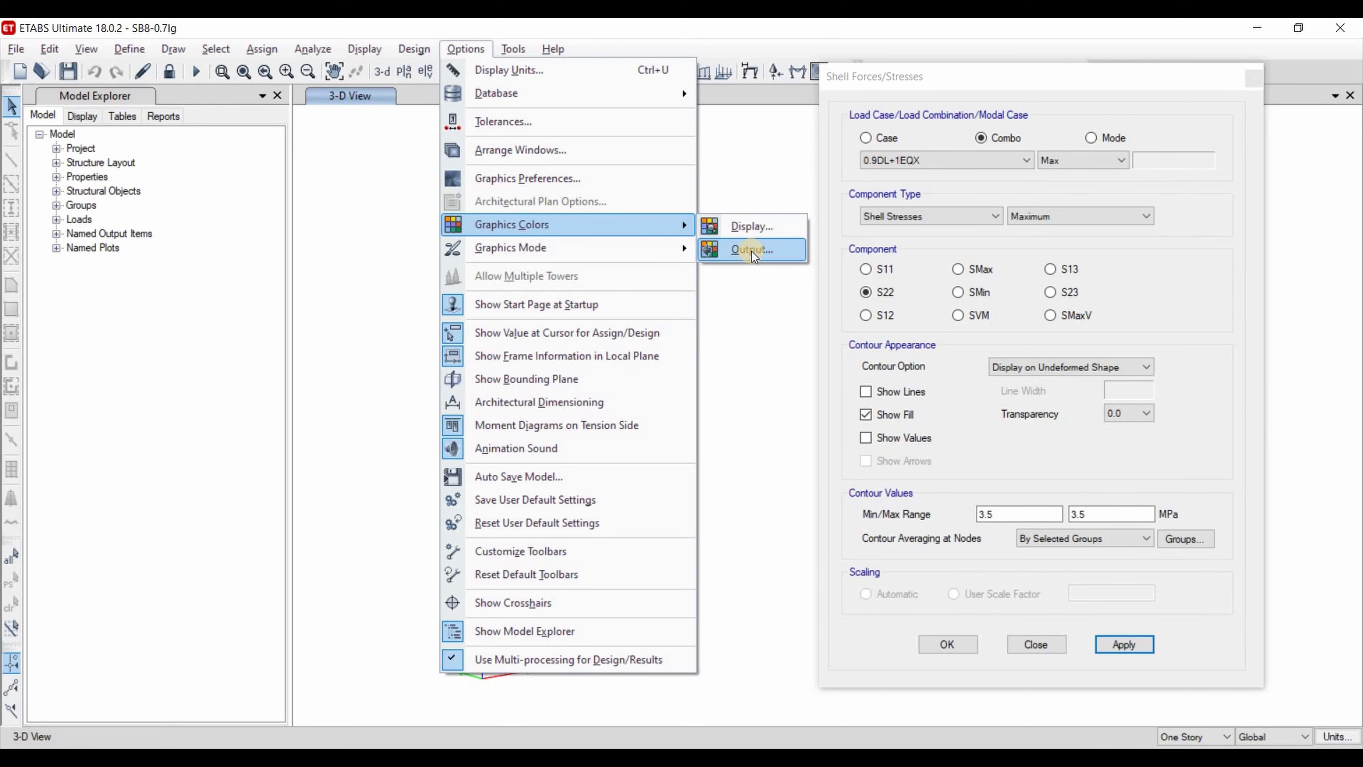
{"action": "left_click", "coordinate": [752, 250]}
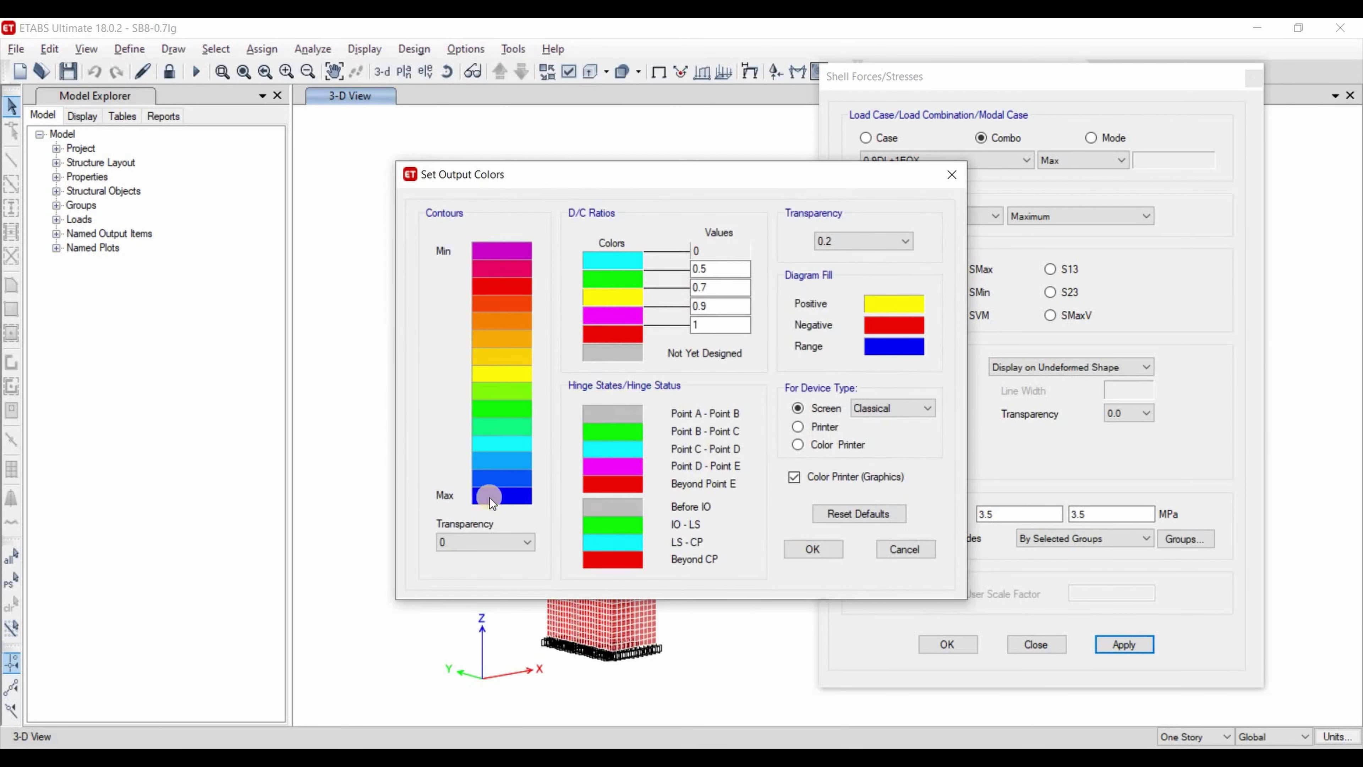
{"action": "left_click", "coordinate": [510, 501]}
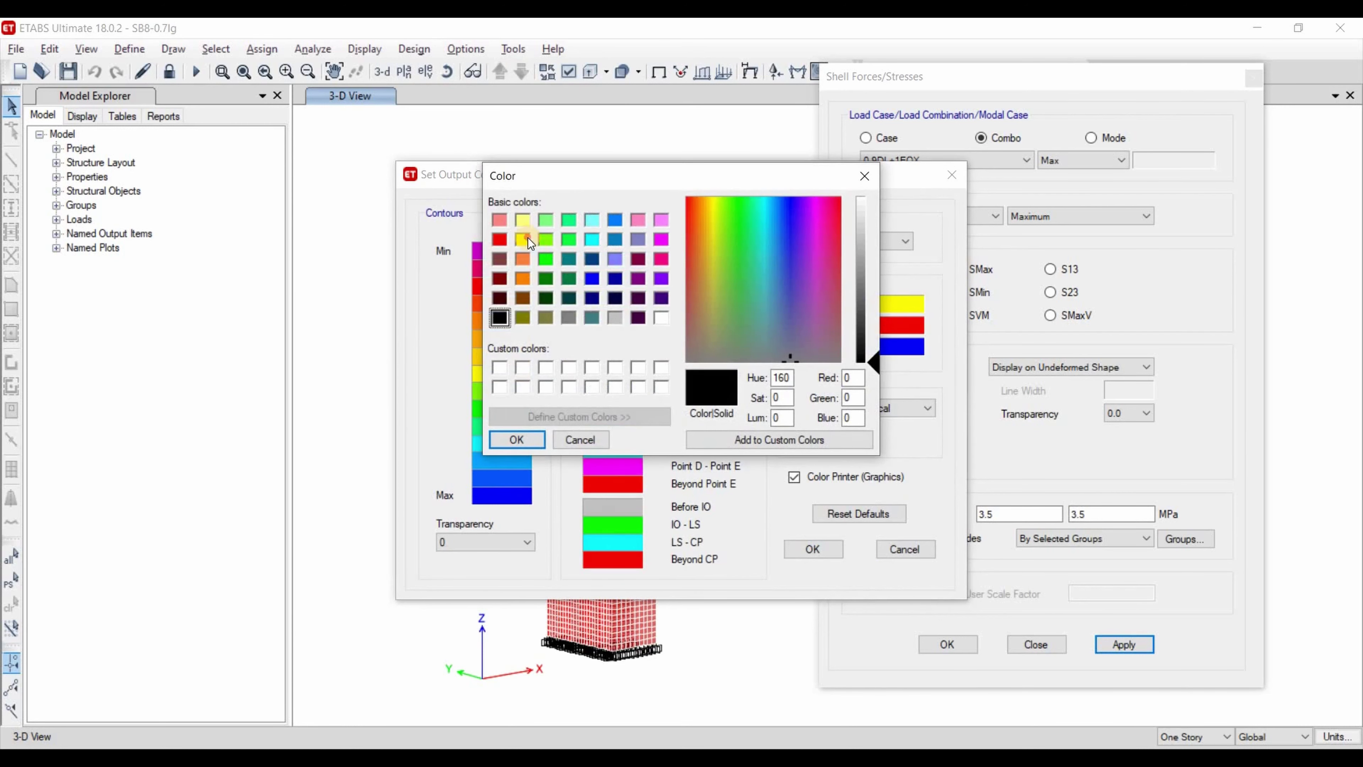
{"action": "left_click", "coordinate": [523, 239]}
{"action": "left_click", "coordinate": [531, 444]}
{"action": "left_click", "coordinate": [812, 550]}
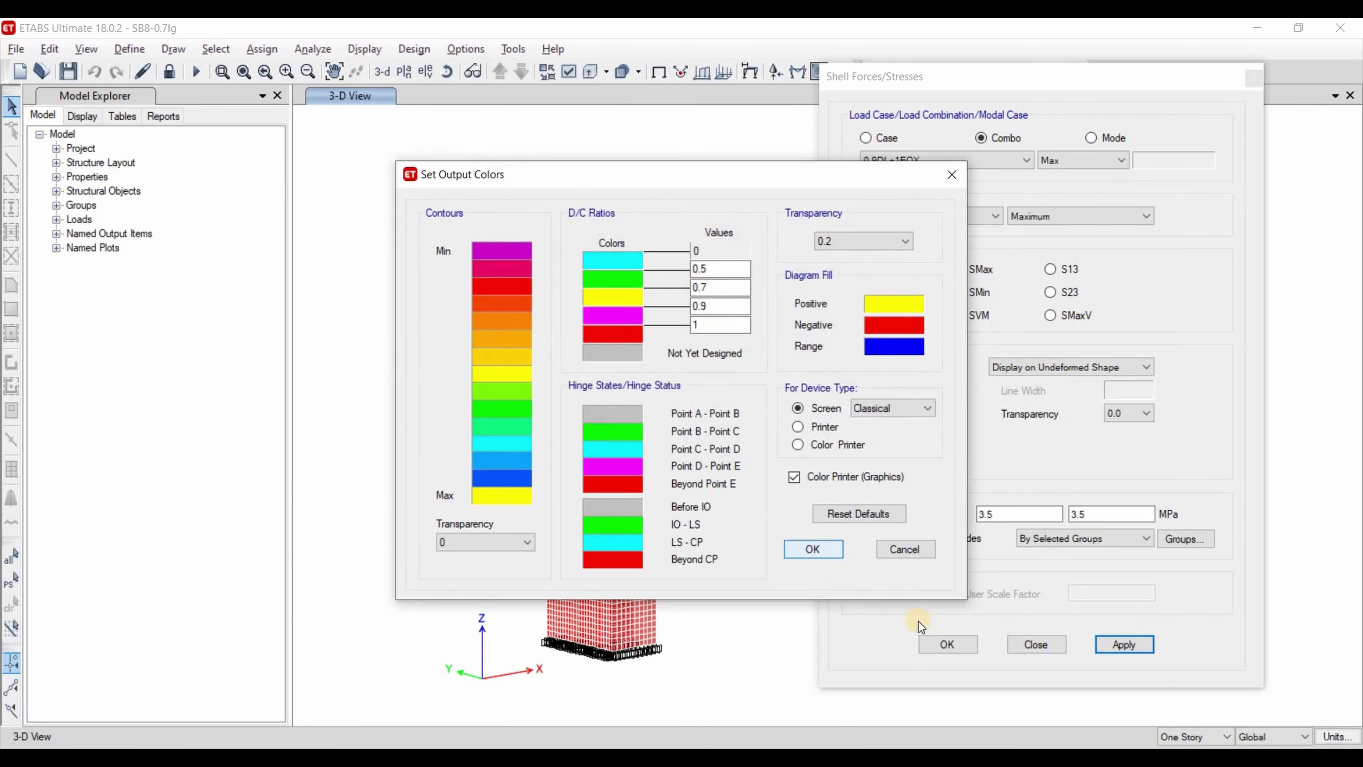
{"action": "left_click", "coordinate": [1127, 645]}
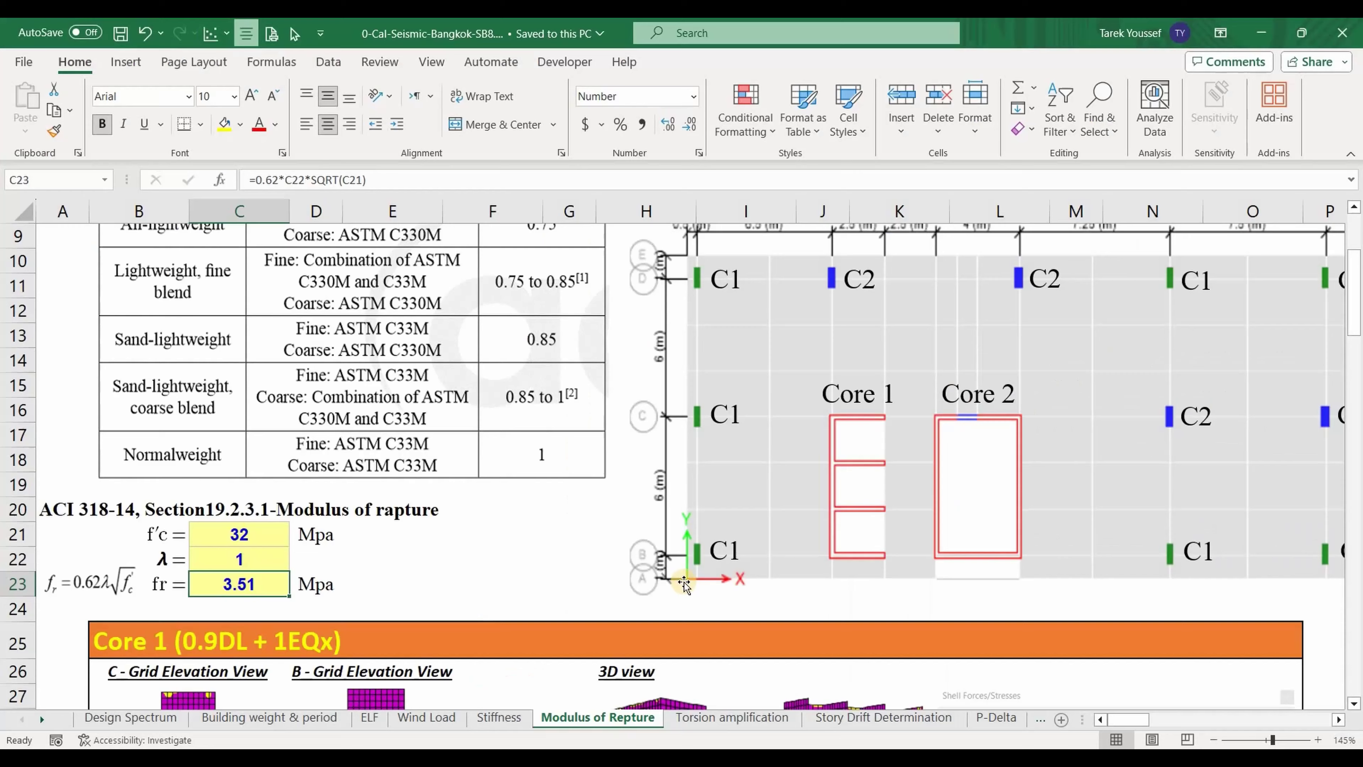
Return to the Modulus of Repture sheet in Excel and compare the Core 1 stress contours for 0.9DL + 1EQx and 0.9DL + 1EQy.
{"action": "scroll", "coordinate": [683, 584], "scroll_direction": "down", "scroll_amount": 6}
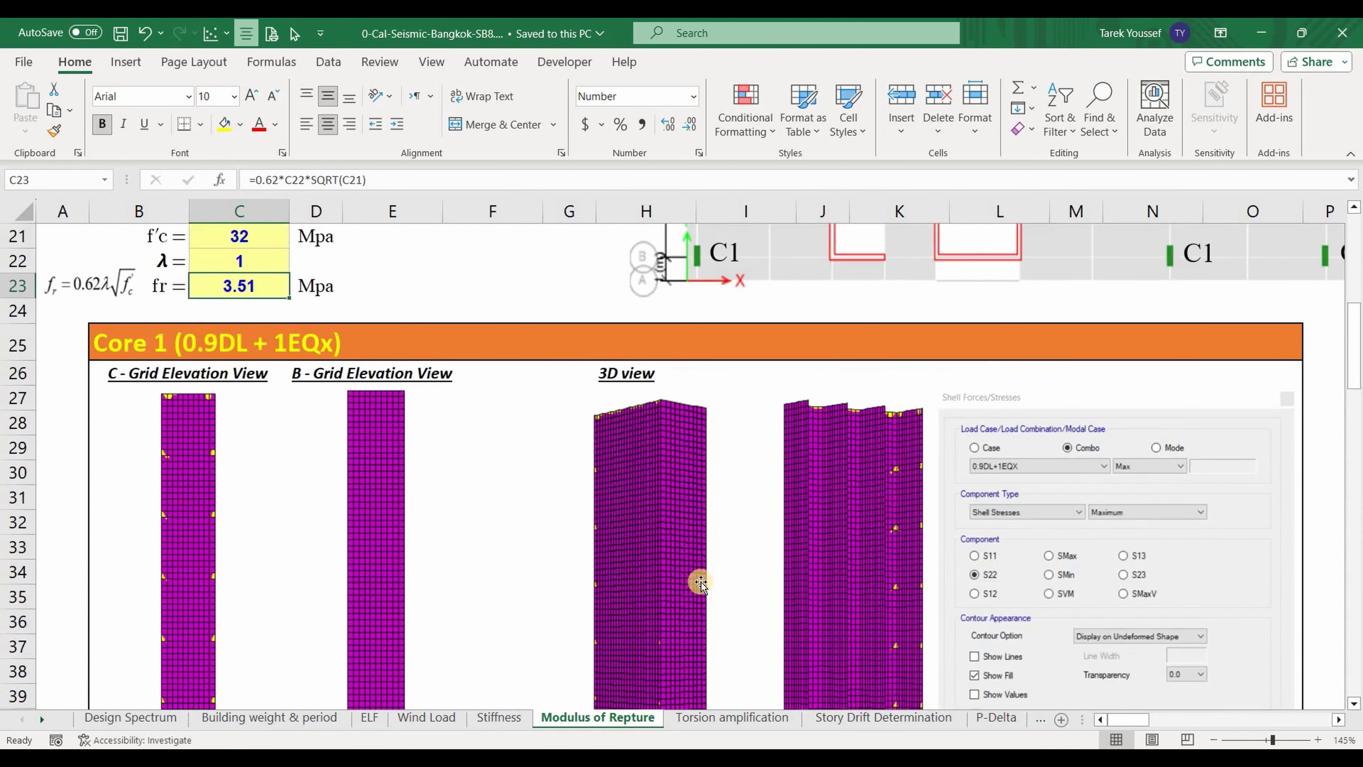
{"action": "left_click", "coordinate": [1345, 739]}
{"action": "left_click", "coordinate": [635, 387]}
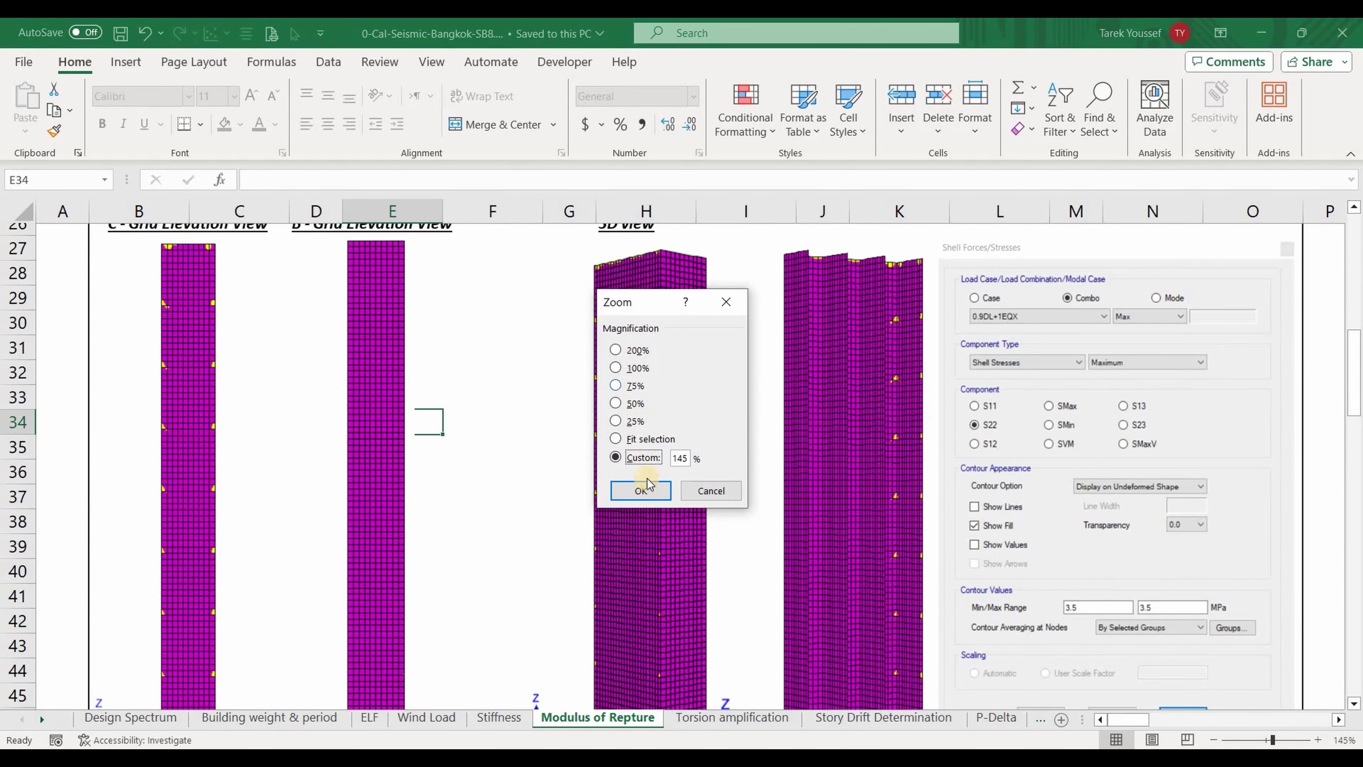
{"action": "left_click", "coordinate": [646, 490]}
{"action": "key", "text": "Return"}
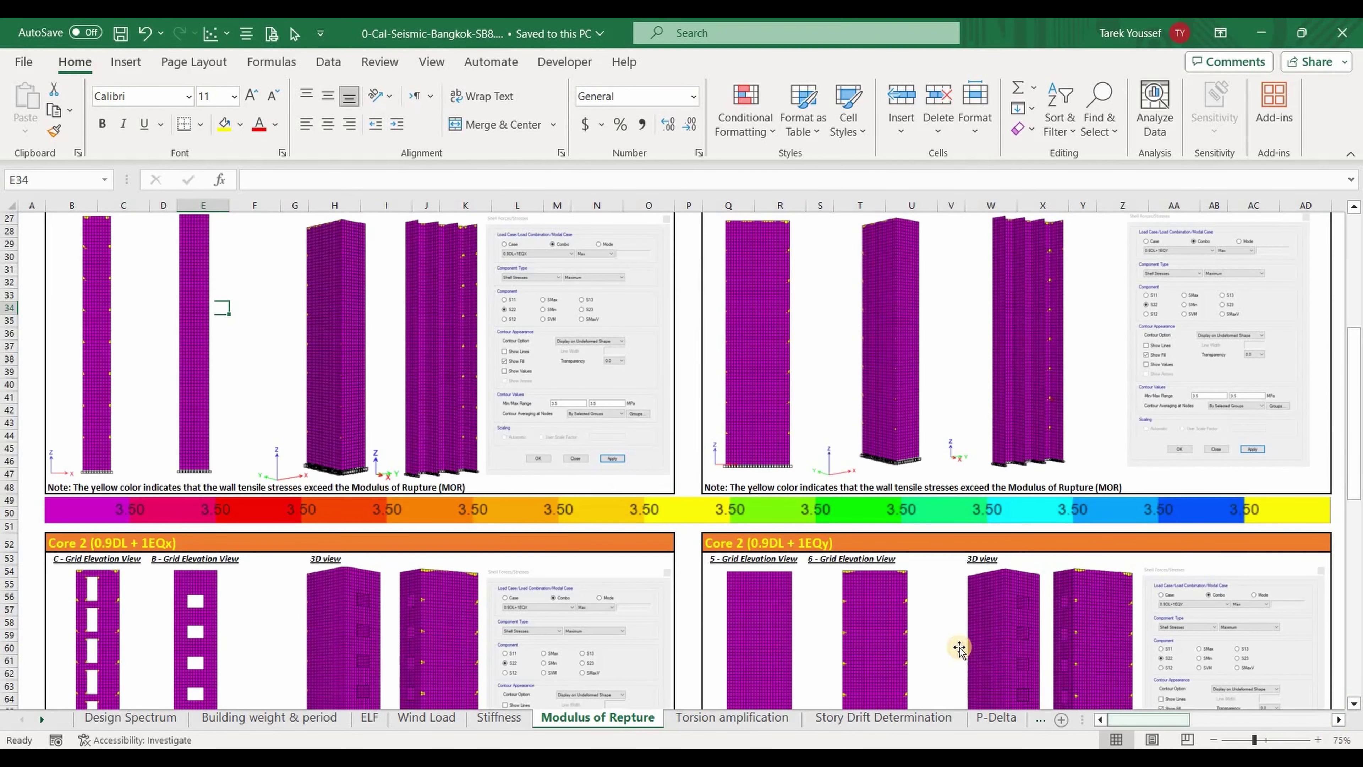
{"action": "scroll", "coordinate": [322, 360], "scroll_direction": "up", "scroll_amount": 4}
{"action": "left_click_drag", "start_coordinate": [376, 347], "coordinate": [864, 347]}
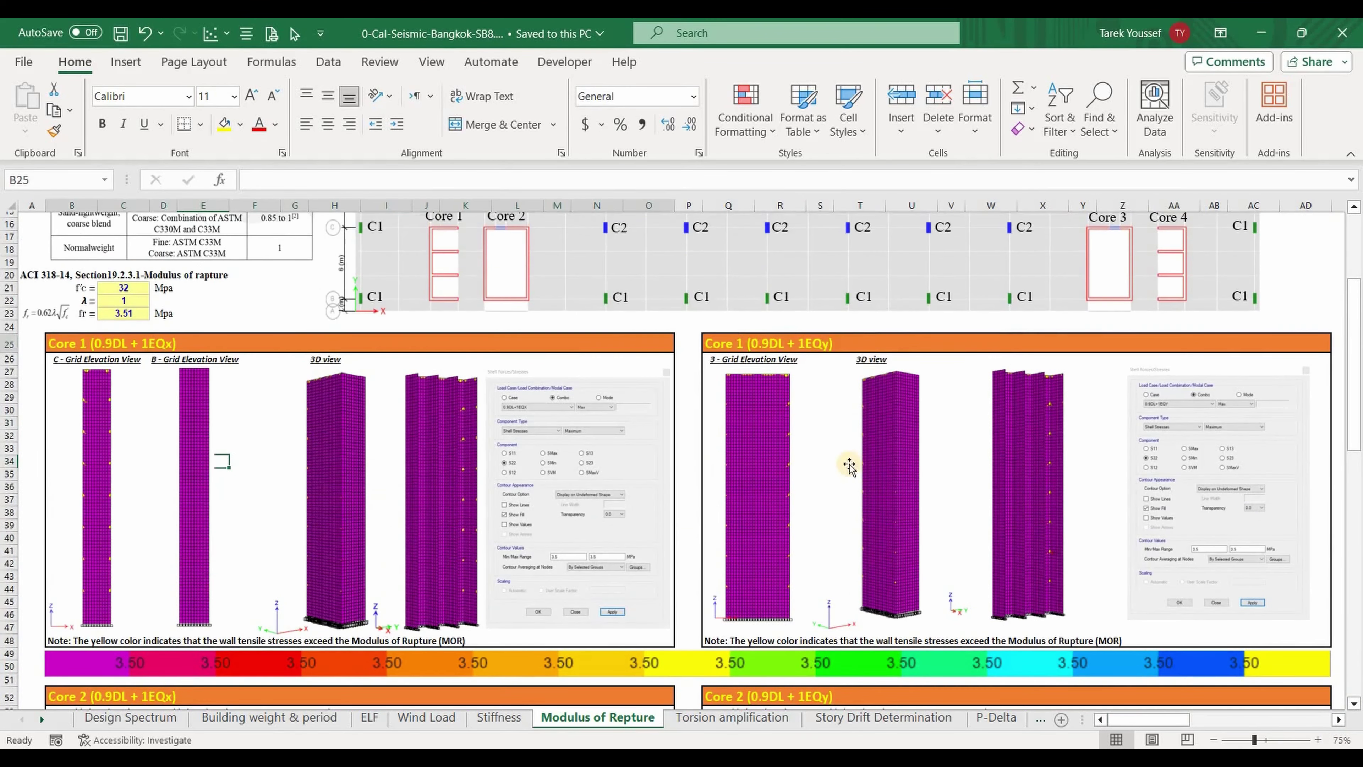
Examine the Core 2 stress contours for 0.9DL + 1EQx and 0.9DL + 1EQy.
{"action": "scroll", "coordinate": [640, 498], "scroll_direction": "down", "scroll_amount": 5}
{"action": "left_click", "coordinate": [640, 497]}
{"action": "left_click", "coordinate": [791, 505], "text": "ctrl"}
{"action": "scroll", "coordinate": [791, 511], "scroll_direction": "down", "scroll_amount": 6}
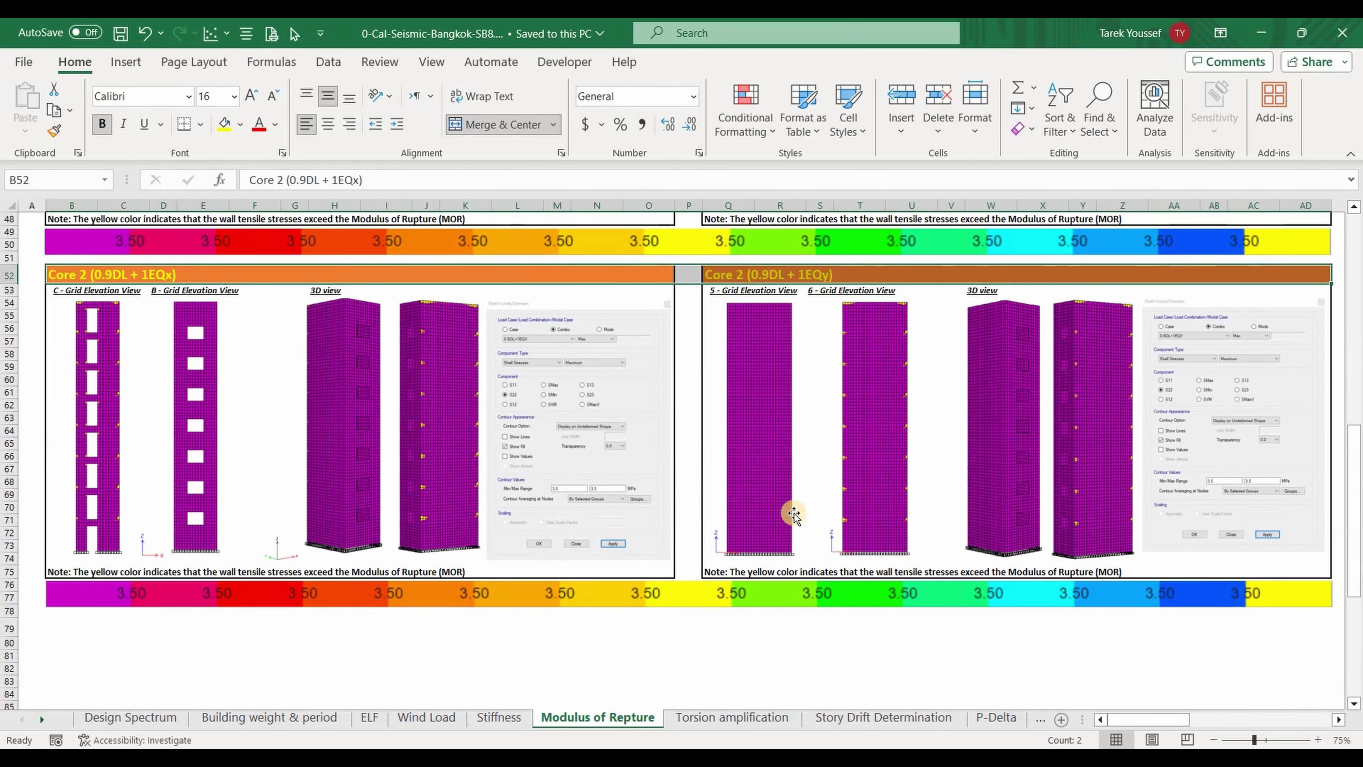
Review the studied case's core layout plan against the Core 1 and Core 2 stress contours.
{"action": "scroll", "coordinate": [793, 514], "scroll_direction": "up", "scroll_amount": 15}
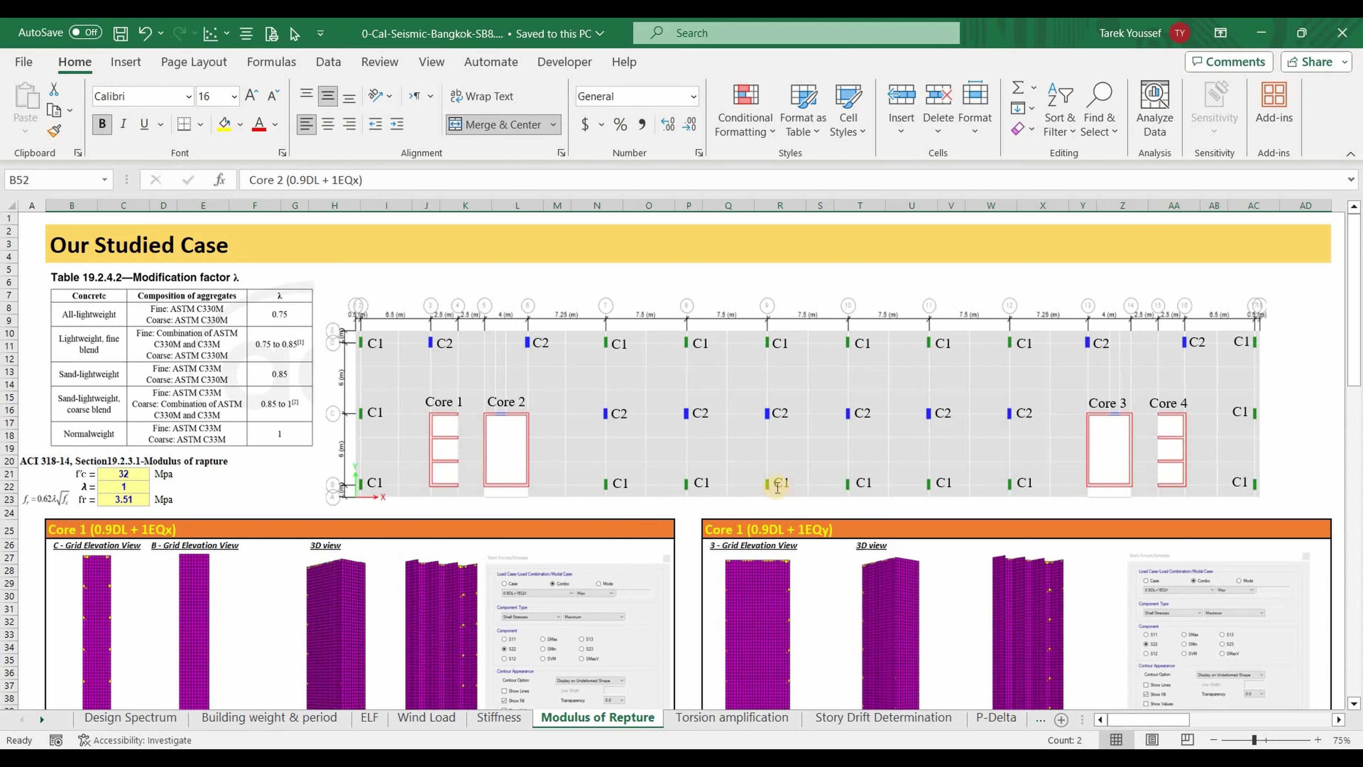
{"action": "scroll", "coordinate": [729, 461], "scroll_direction": "down", "scroll_amount": 6}
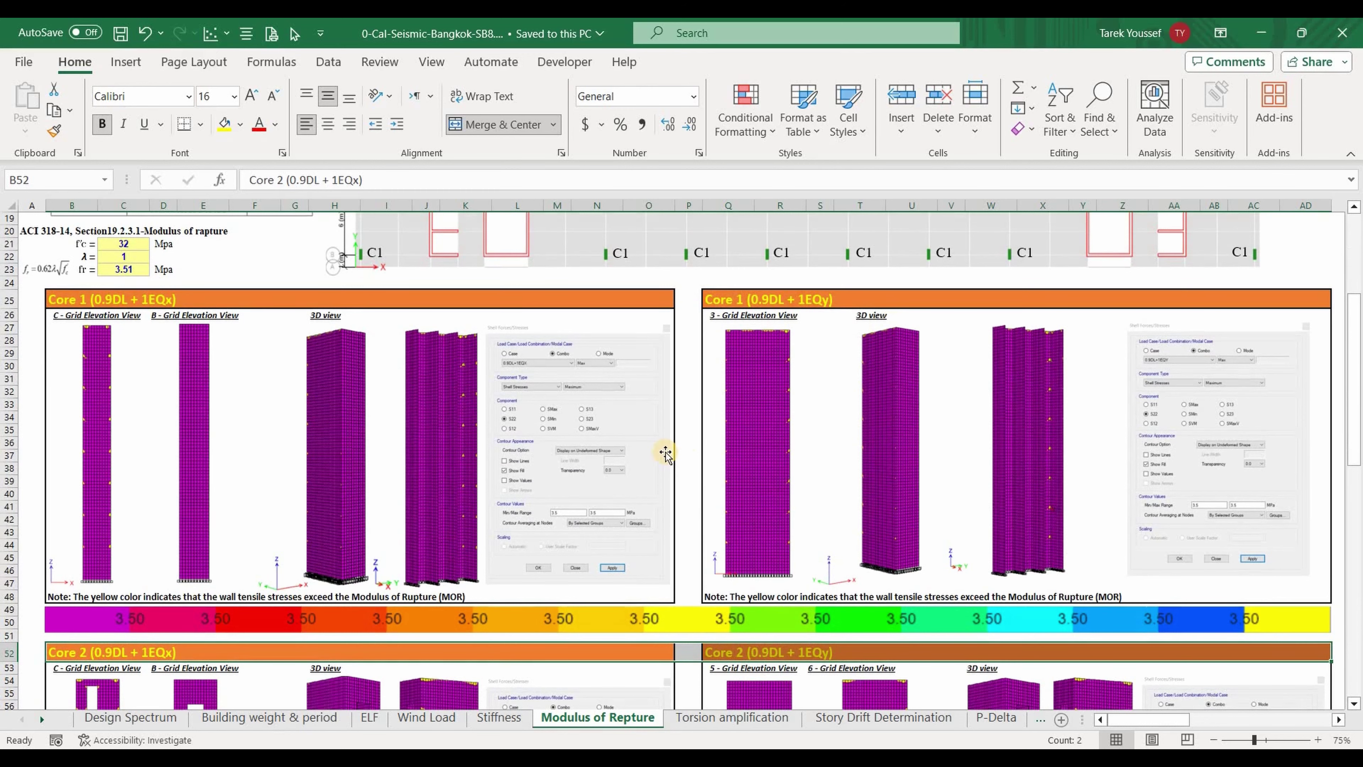
{"action": "scroll", "coordinate": [665, 454], "scroll_direction": "down", "scroll_amount": 6}
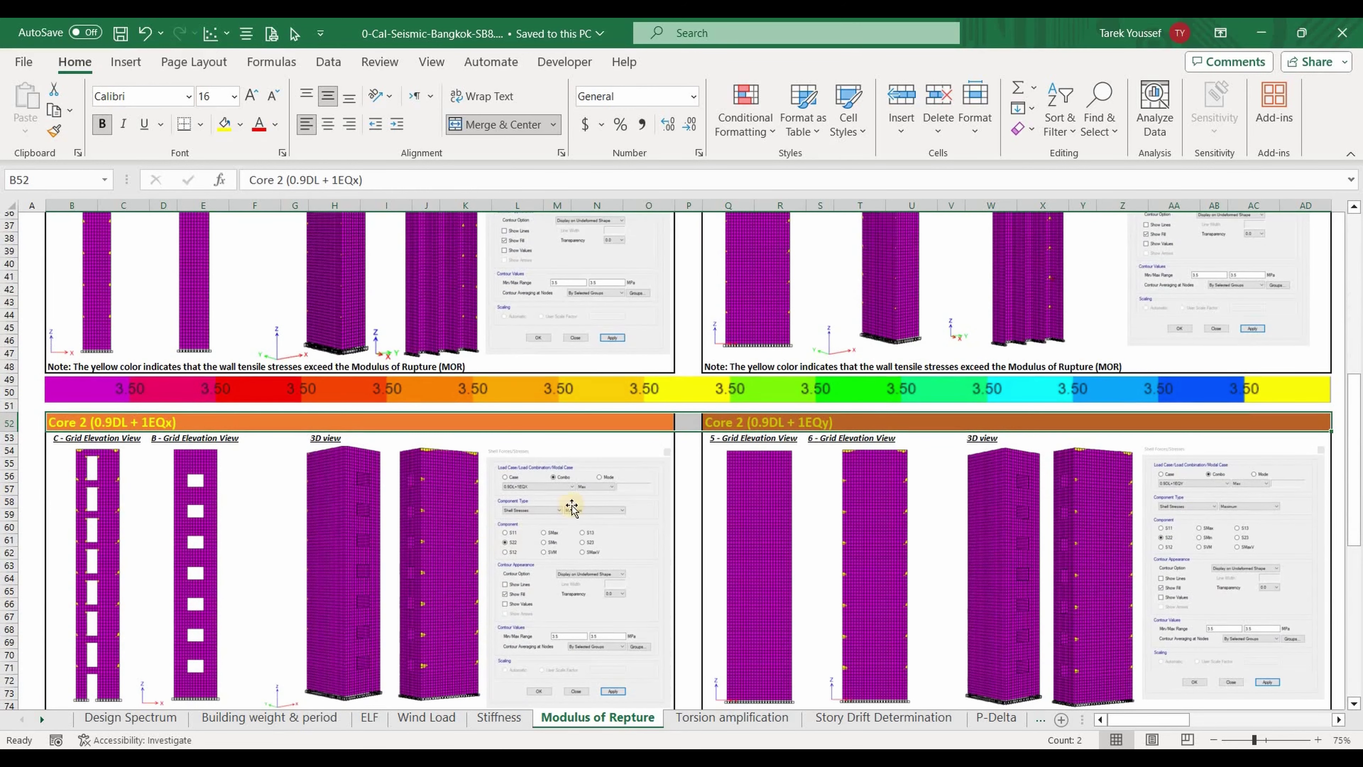
{"action": "scroll", "coordinate": [600, 503], "scroll_direction": "down", "scroll_amount": 1}
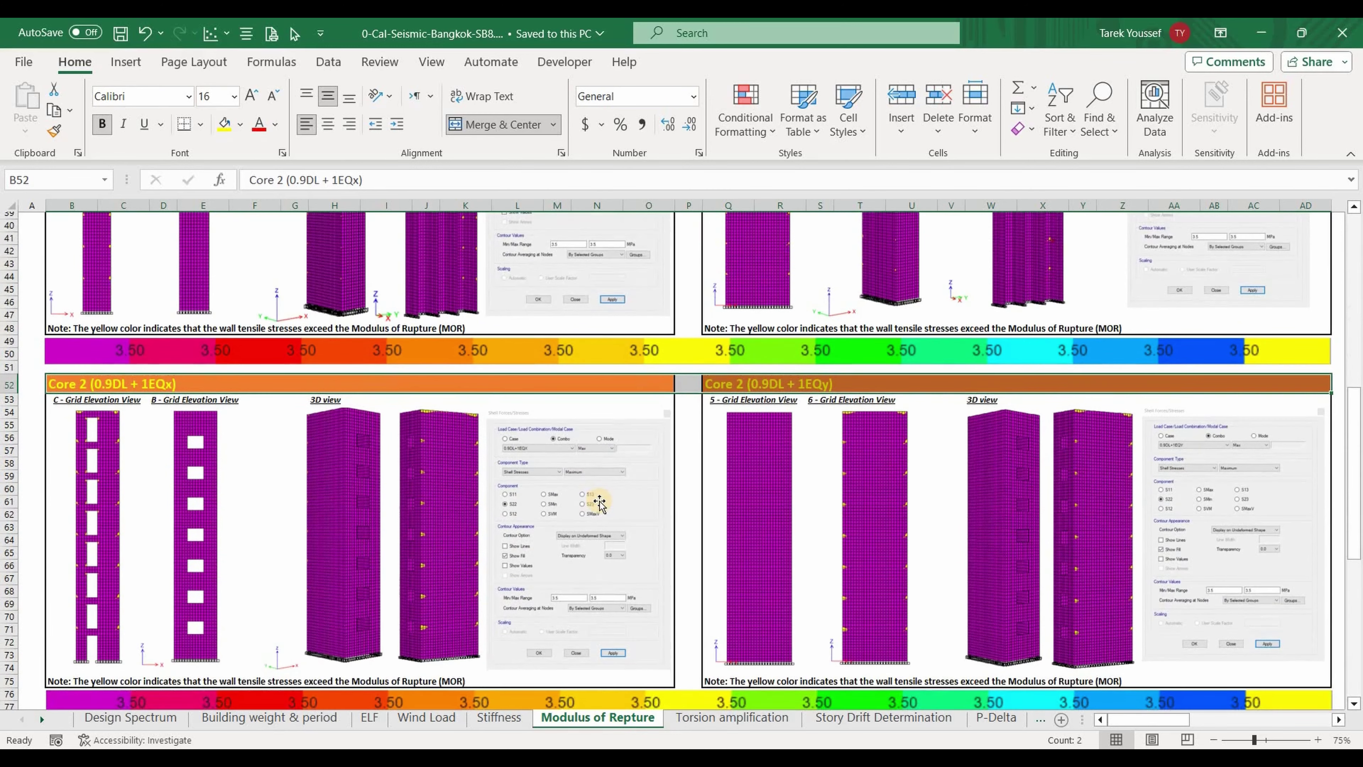
{"action": "scroll", "coordinate": [600, 503], "scroll_direction": "up", "scroll_amount": 5}
{"action": "scroll", "coordinate": [599, 503], "scroll_direction": "up", "scroll_amount": 3}
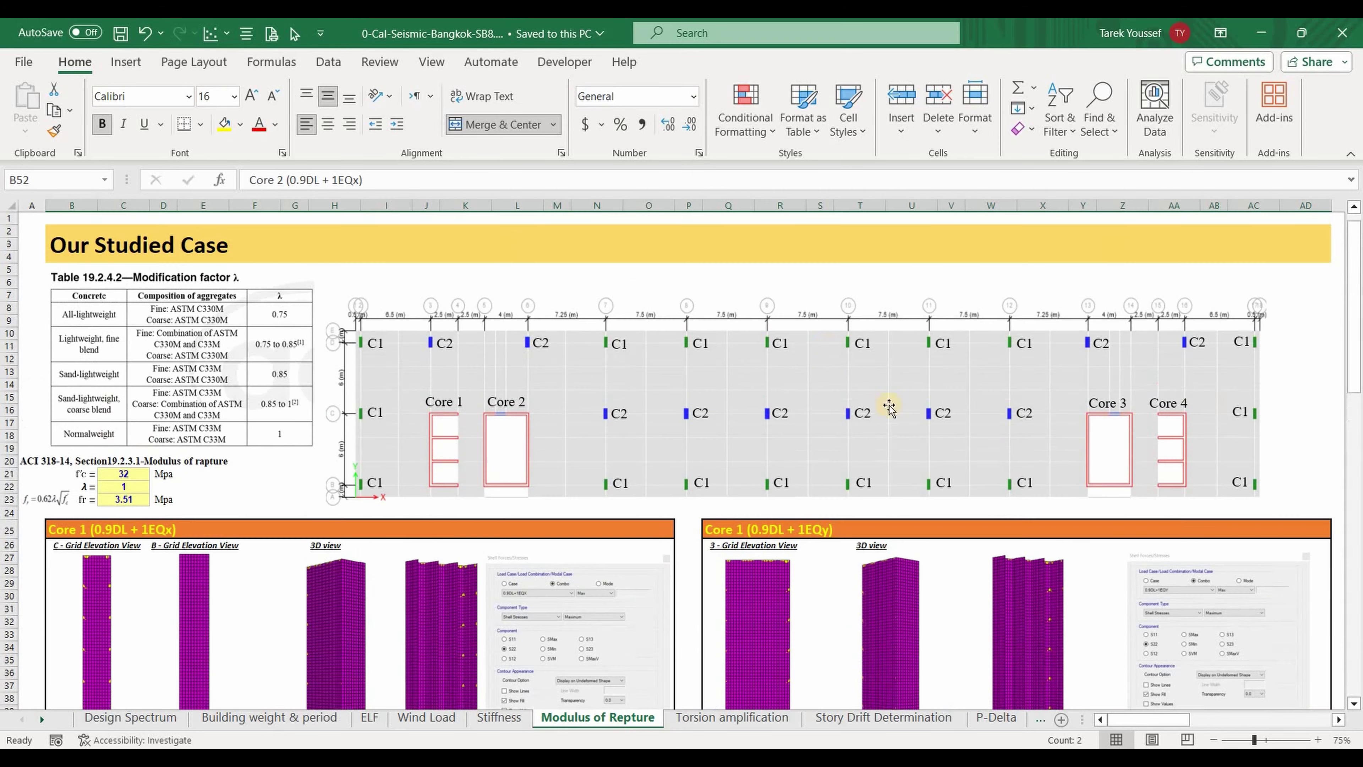
{"action": "scroll", "coordinate": [828, 348], "scroll_direction": "up", "scroll_amount": 5}
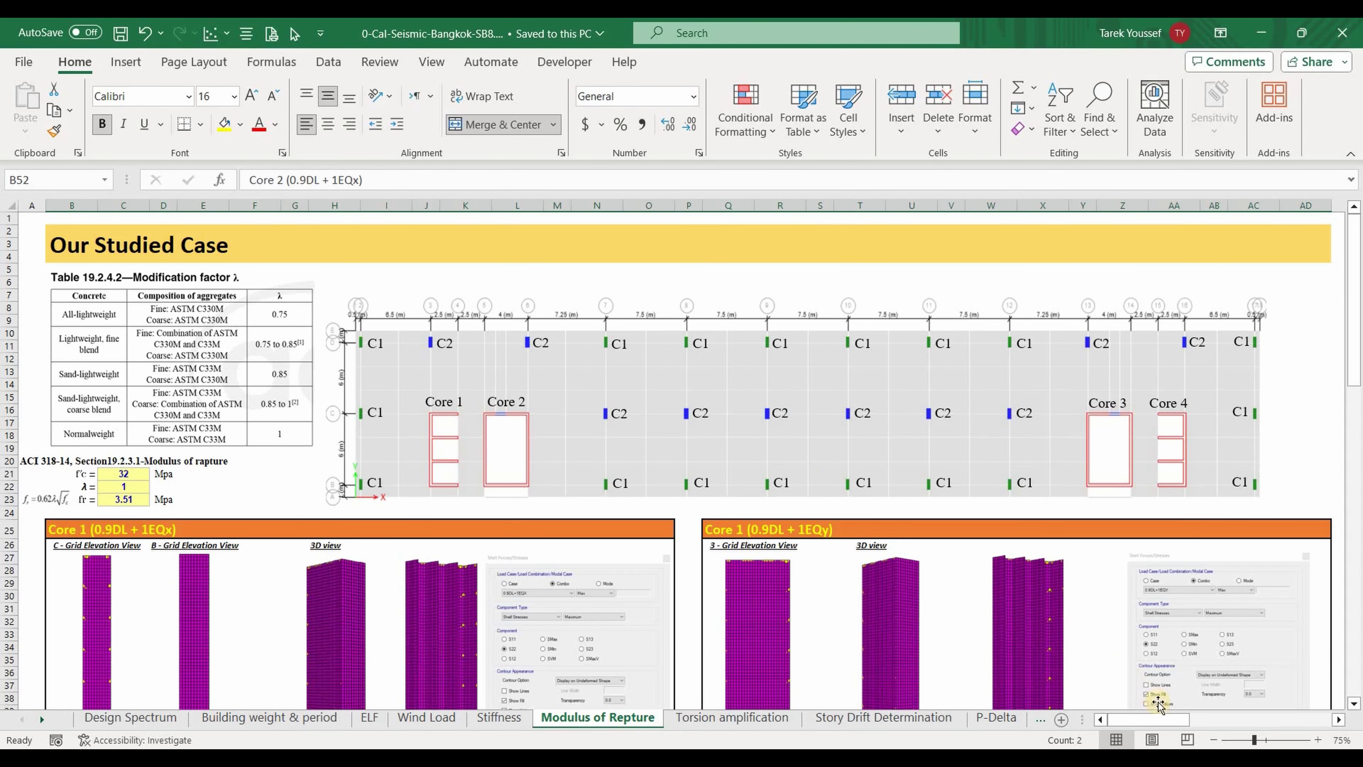
Examine the example building of similar dimensions, covering its plan and the stress contours of Cores 1, 2 and 3 under both earthquake combinations.
{"action": "left_click_drag", "start_coordinate": [1148, 717], "coordinate": [1277, 724]}
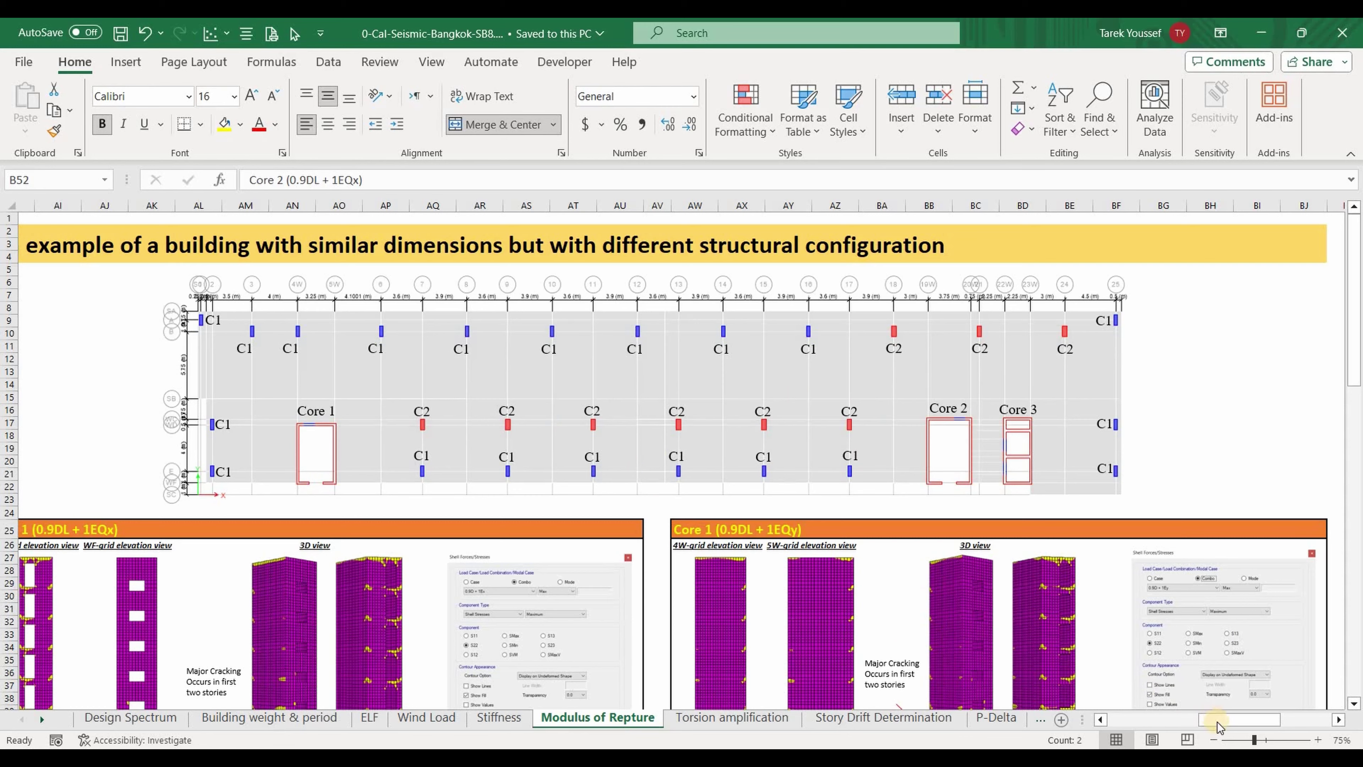
{"action": "left_click_drag", "start_coordinate": [1215, 727], "coordinate": [1212, 727]}
{"action": "scroll", "coordinate": [354, 579], "scroll_direction": "down", "scroll_amount": 5}
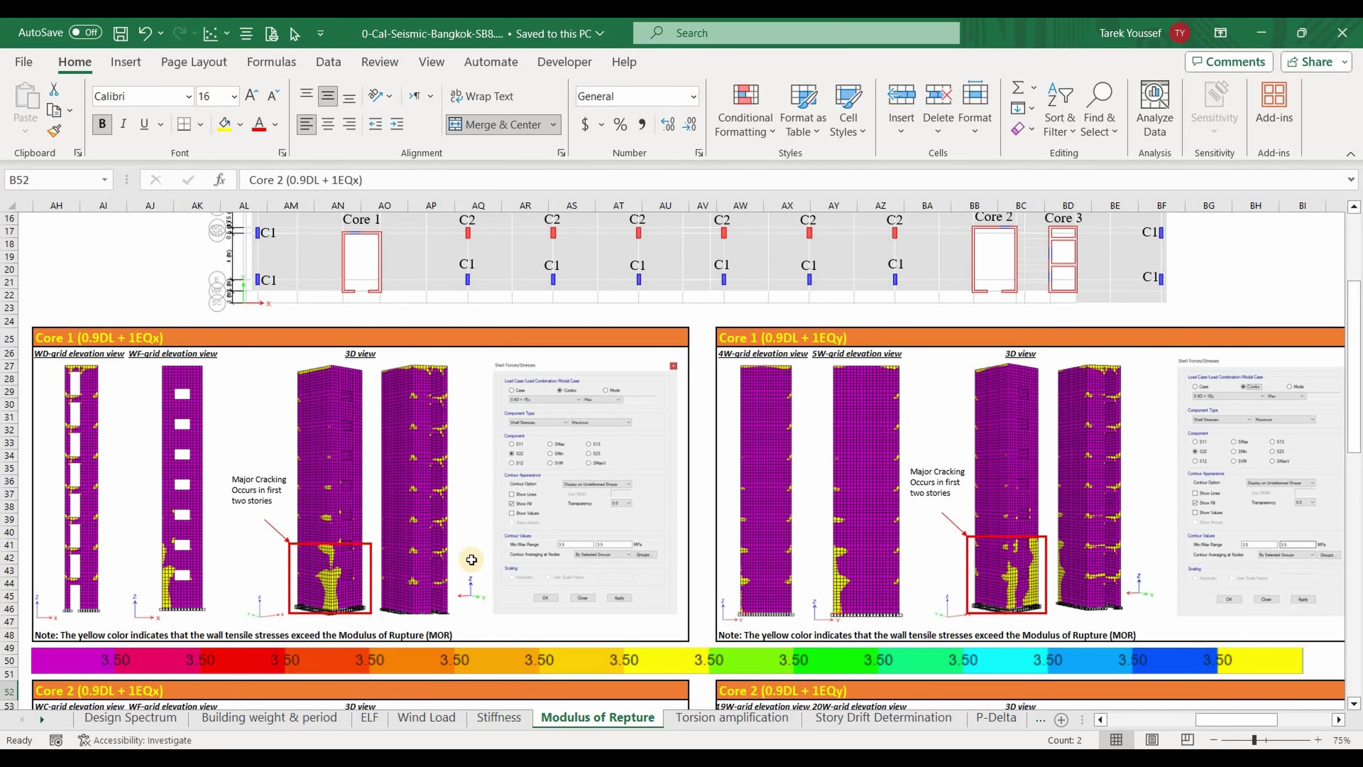
{"action": "scroll", "coordinate": [319, 485], "scroll_direction": "down", "scroll_amount": 14}
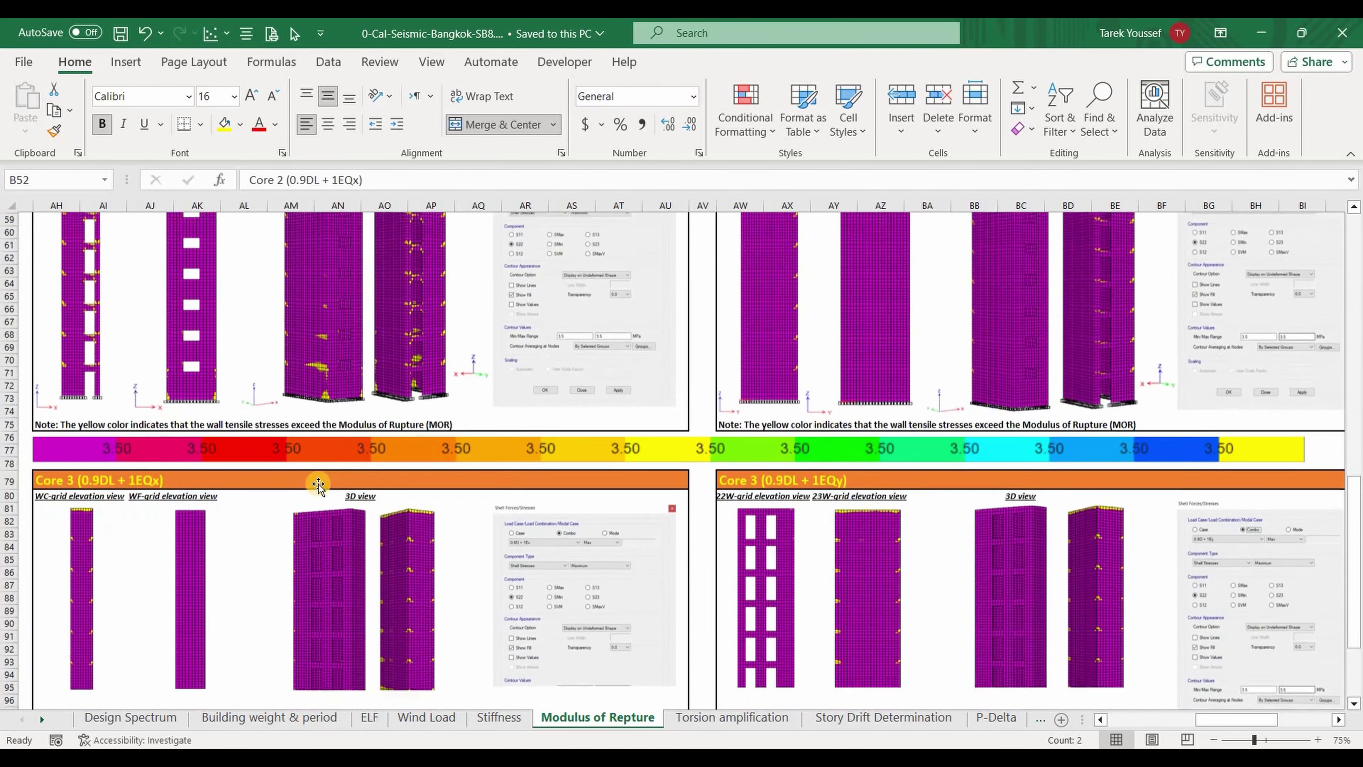
{"action": "scroll", "coordinate": [319, 485], "scroll_direction": "down", "scroll_amount": 2}
{"action": "scroll", "coordinate": [318, 485], "scroll_direction": "down", "scroll_amount": 1}
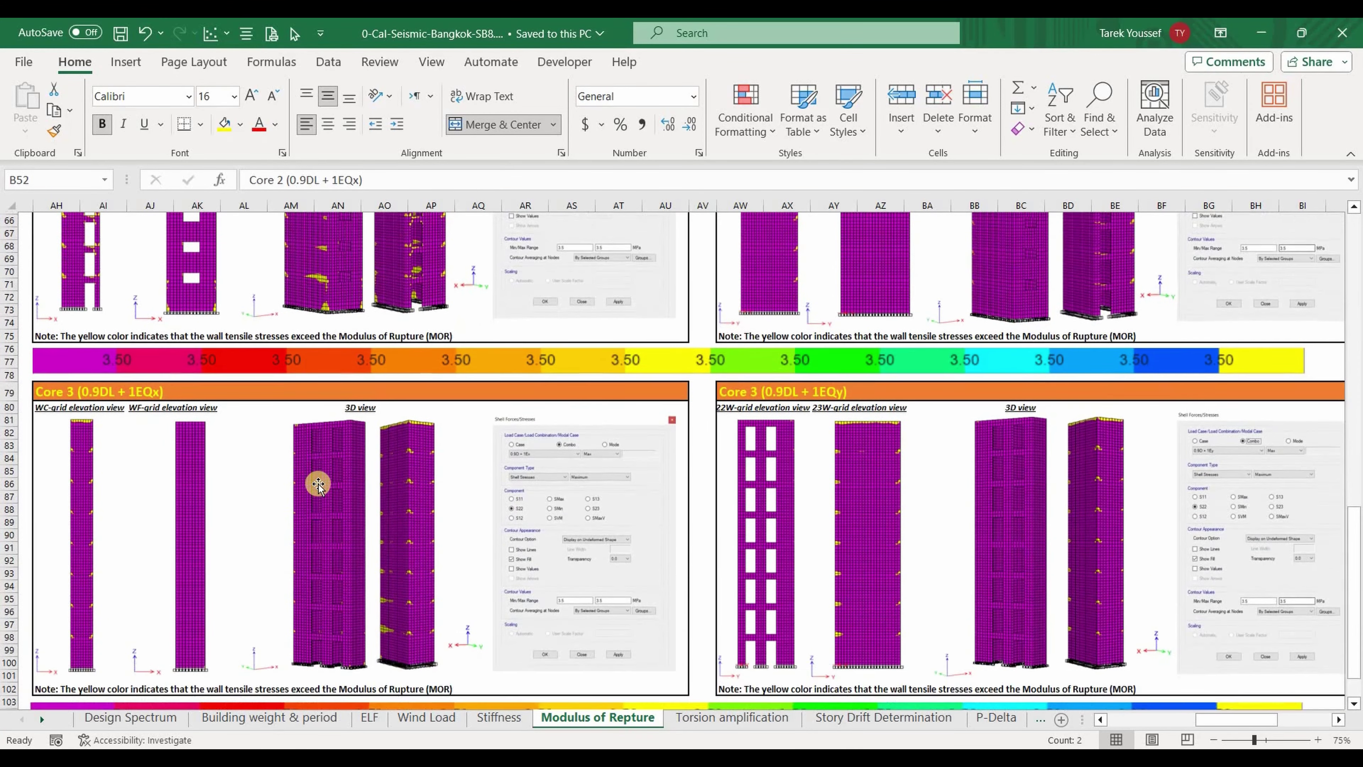
{"action": "scroll", "coordinate": [318, 485], "scroll_direction": "down", "scroll_amount": 1}
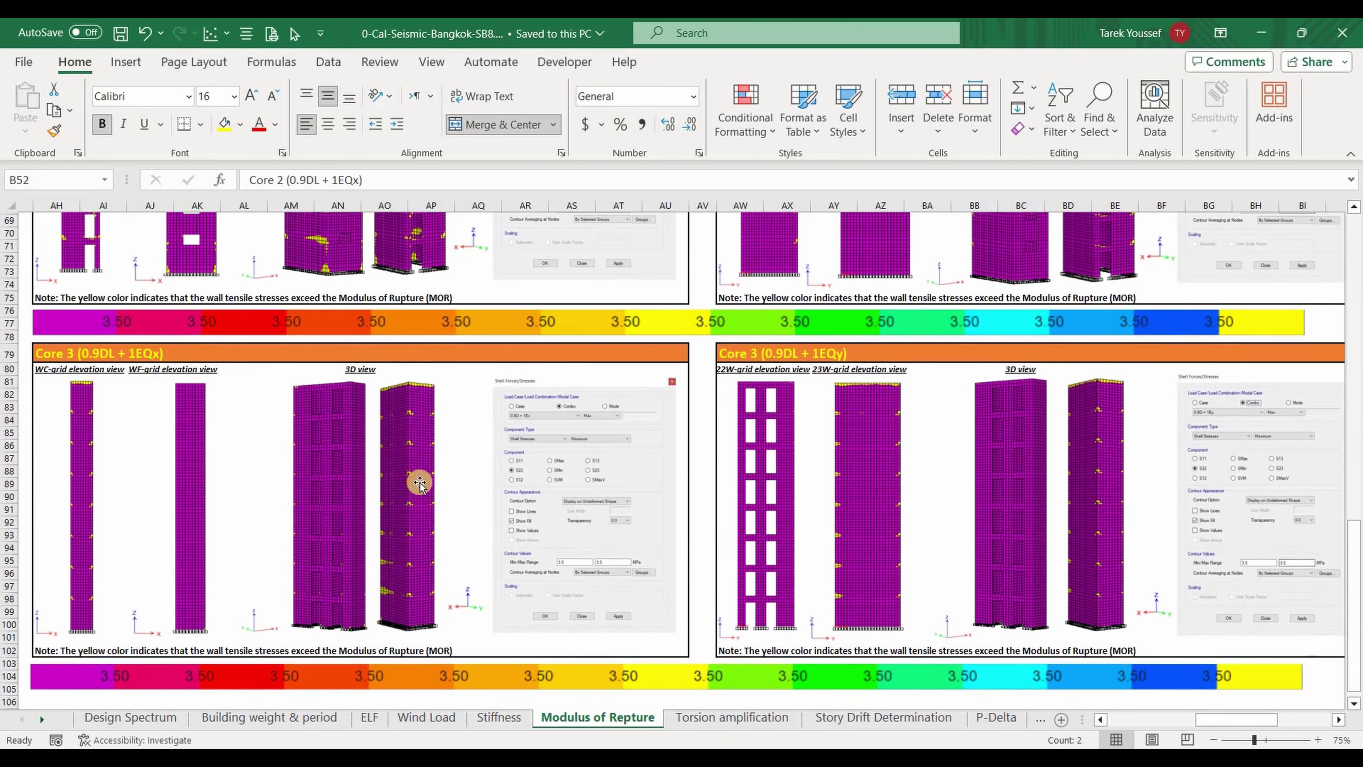
{"action": "scroll", "coordinate": [429, 485], "scroll_direction": "up", "scroll_amount": 6}
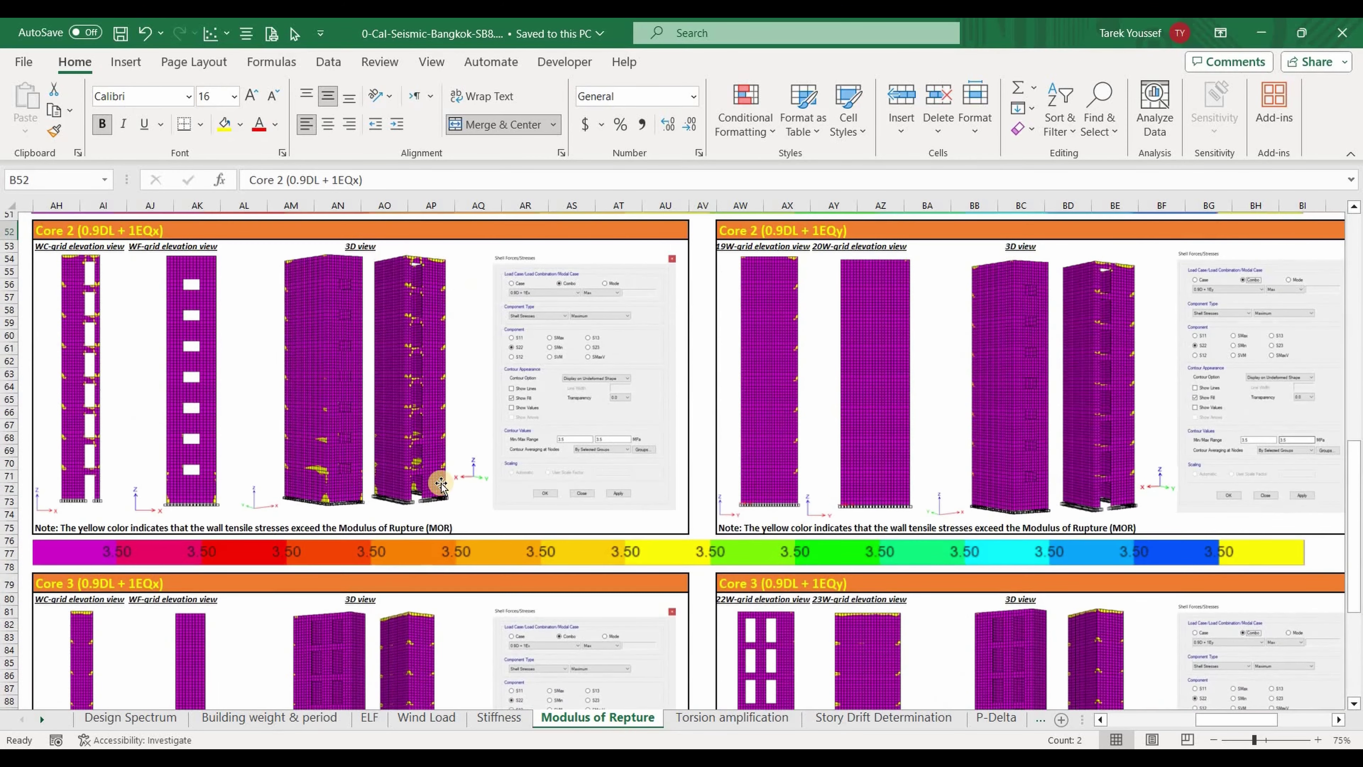
{"action": "scroll", "coordinate": [440, 484], "scroll_direction": "up", "scroll_amount": 6}
{"action": "scroll", "coordinate": [442, 485], "scroll_direction": "up", "scroll_amount": 6}
{"action": "scroll", "coordinate": [453, 486], "scroll_direction": "up", "scroll_amount": 2}
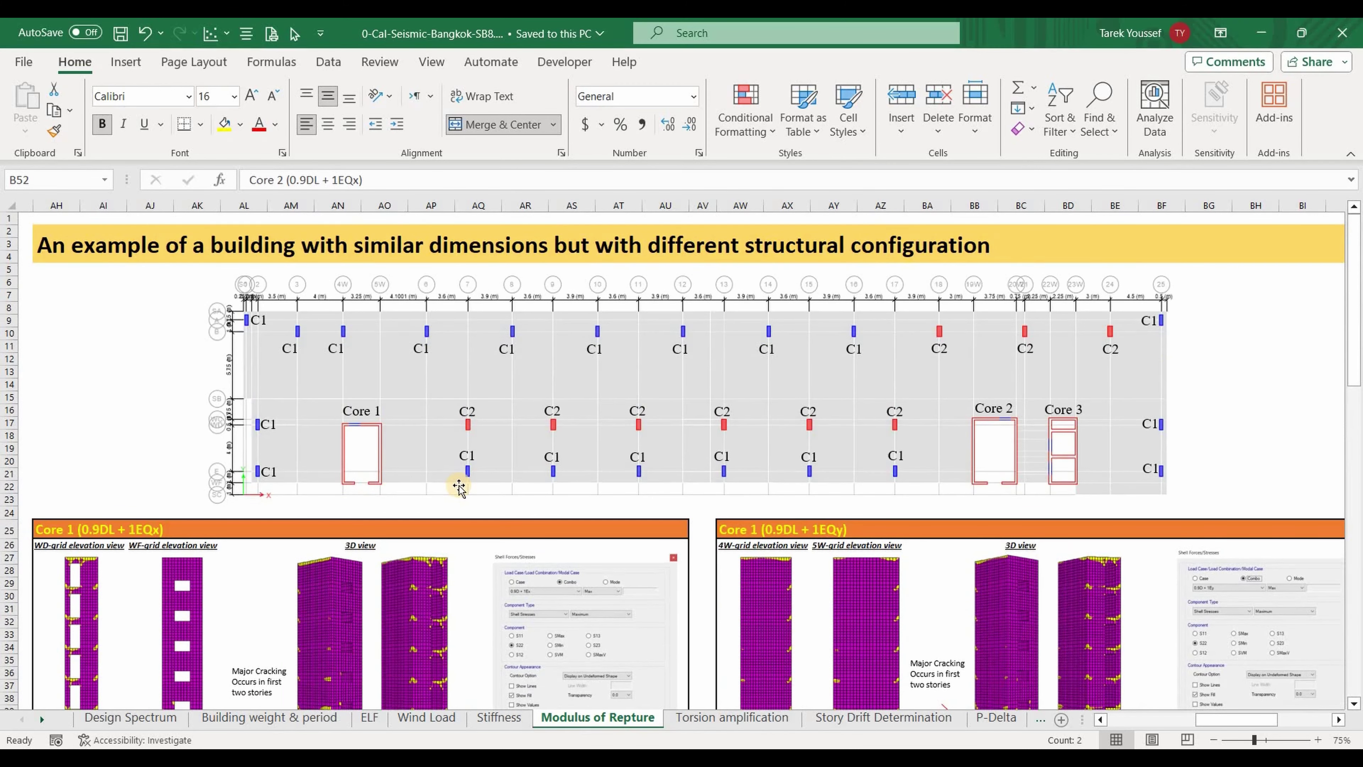
Compare the studied case's modulus of rupture values and core contours side by side with those of the example building.
{"action": "scroll", "coordinate": [460, 486], "scroll_direction": "down", "scroll_amount": 5, "text": "ctrl"}
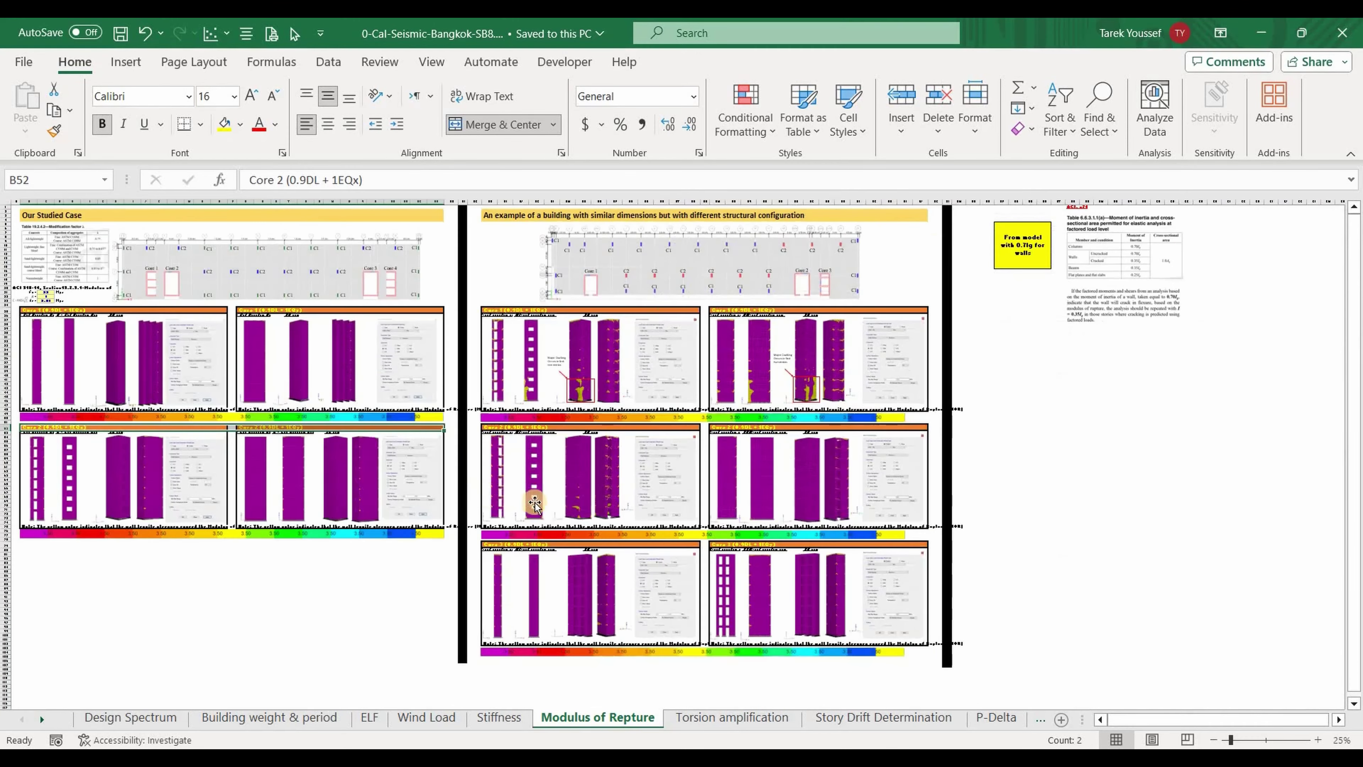
{"action": "scroll", "coordinate": [535, 503], "scroll_direction": "up", "scroll_amount": 2, "text": "ctrl"}
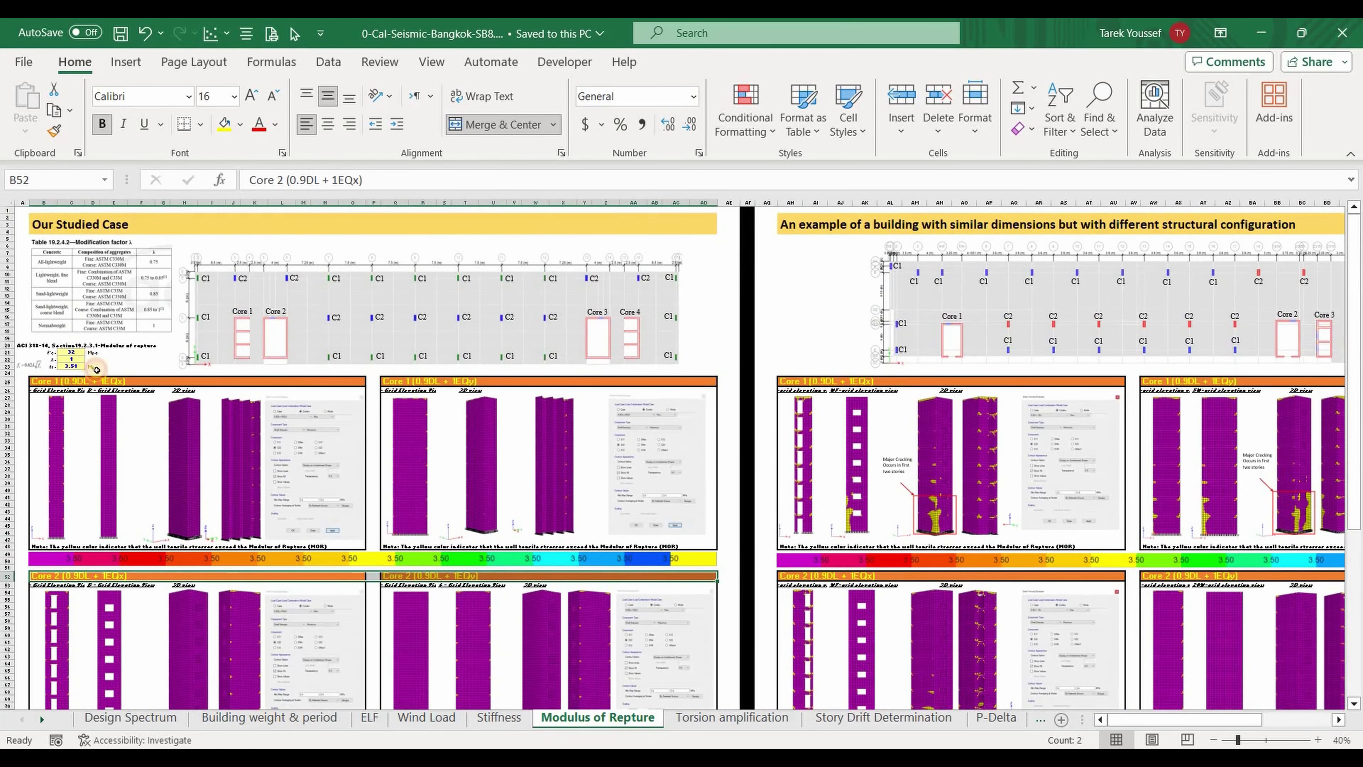
{"action": "left_click", "coordinate": [77, 359]}
{"action": "left_click", "coordinate": [87, 229]}
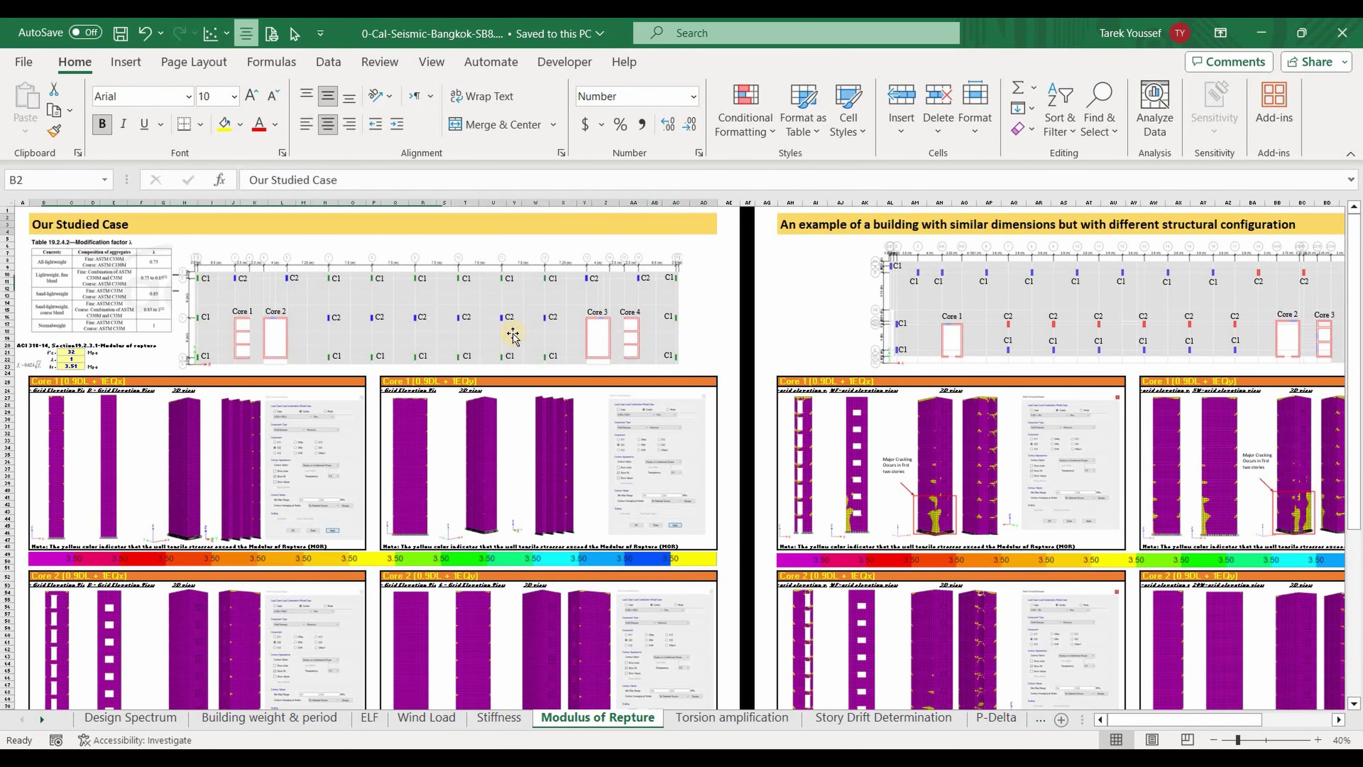